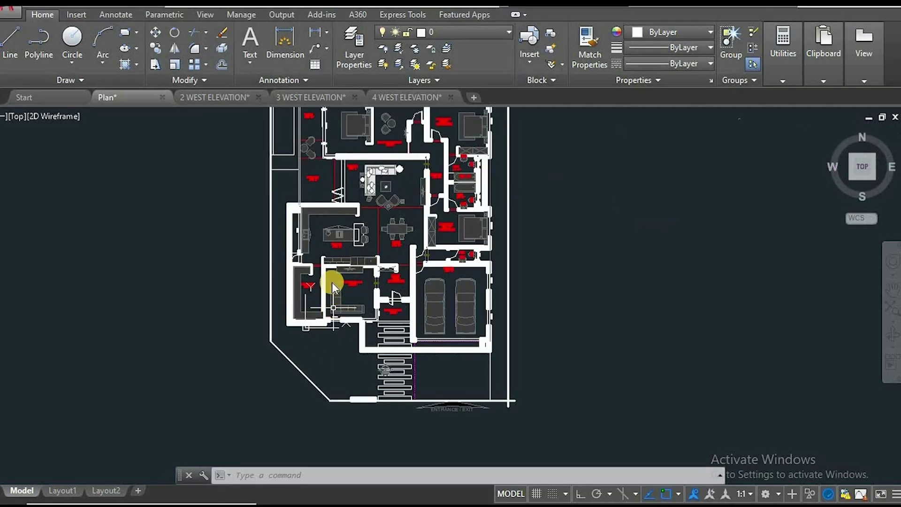
Examine the floor plan's rooms from the family lounge to the bedrooms, and view the house's 3D model in ArchiCAD from above
{"action": "scroll", "coordinate": [331, 281], "scroll_direction": "up", "scroll_amount": 4}
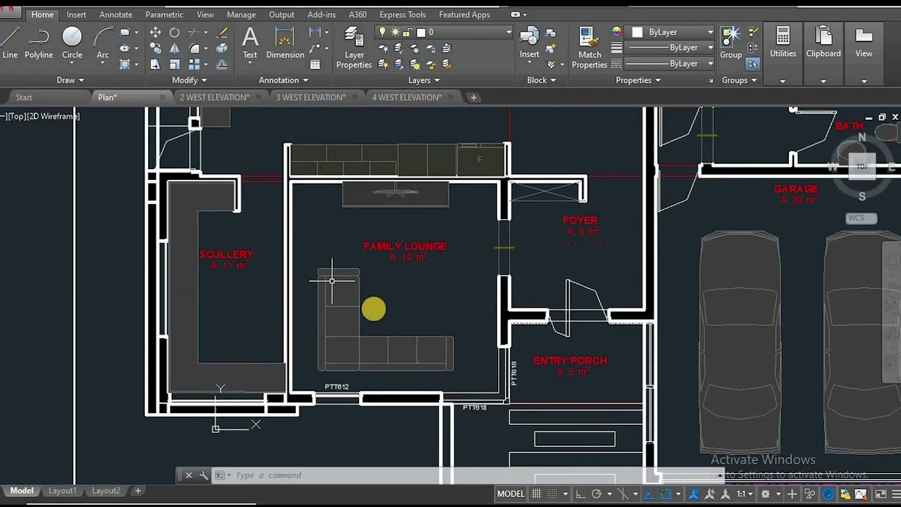
{"action": "scroll", "coordinate": [558, 255], "scroll_direction": "down", "scroll_amount": 3}
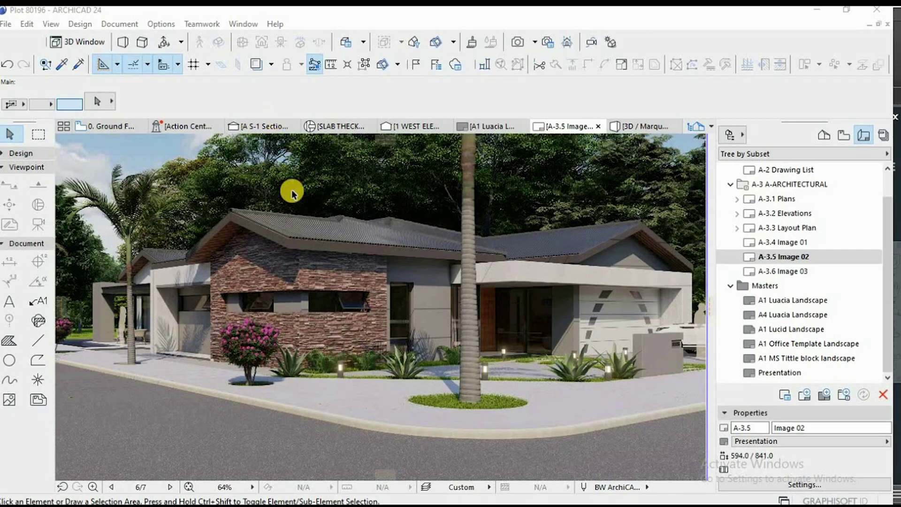
{"action": "left_click", "coordinate": [314, 269]}
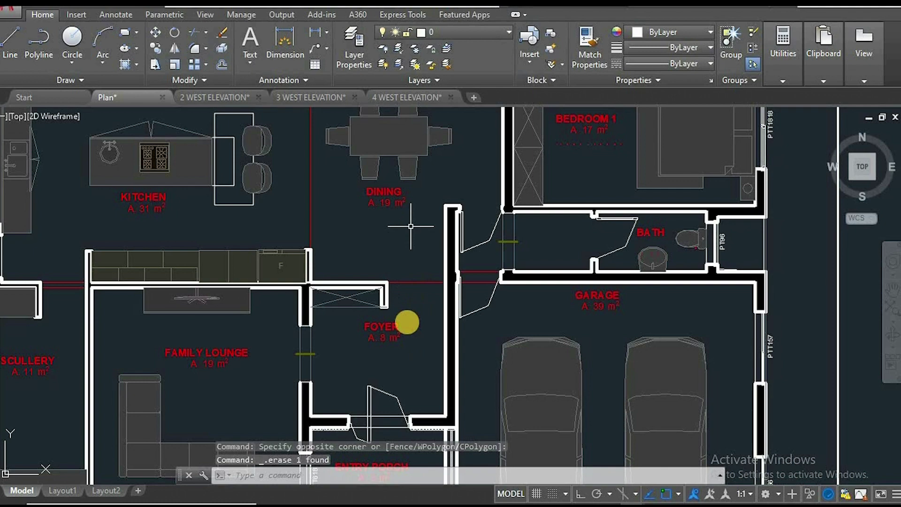
{"action": "middle_click_drag", "start_coordinate": [411, 226], "coordinate": [405, 341]}
{"action": "scroll", "coordinate": [358, 227], "scroll_direction": "down", "scroll_amount": 2}
{"action": "middle_click_drag", "start_coordinate": [358, 227], "coordinate": [356, 323]}
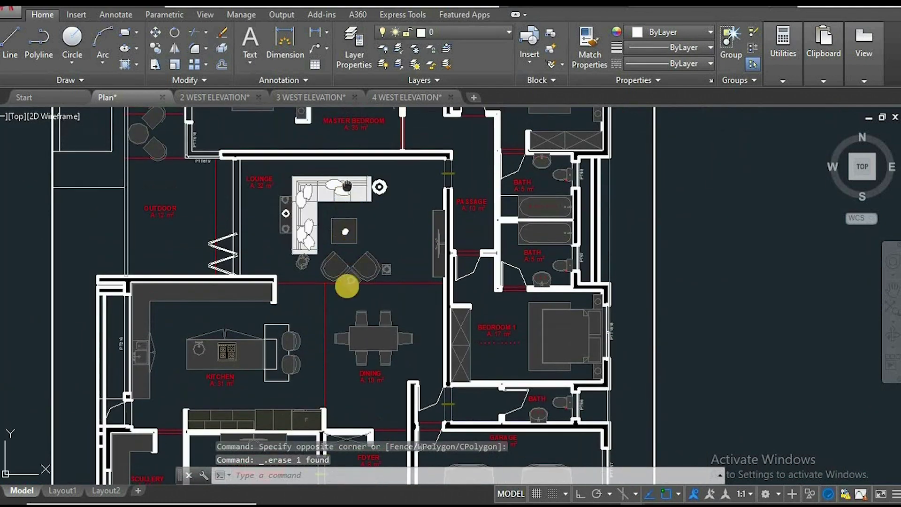
{"action": "middle_click_drag", "start_coordinate": [347, 185], "coordinate": [346, 292]}
{"action": "middle_click_drag", "start_coordinate": [296, 164], "coordinate": [290, 285]}
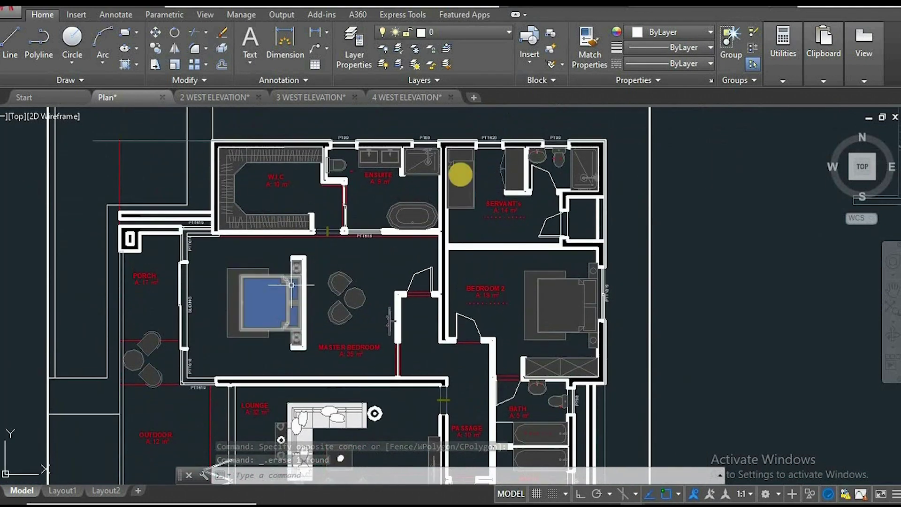
{"action": "middle_click_drag", "start_coordinate": [538, 267], "coordinate": [402, 266]}
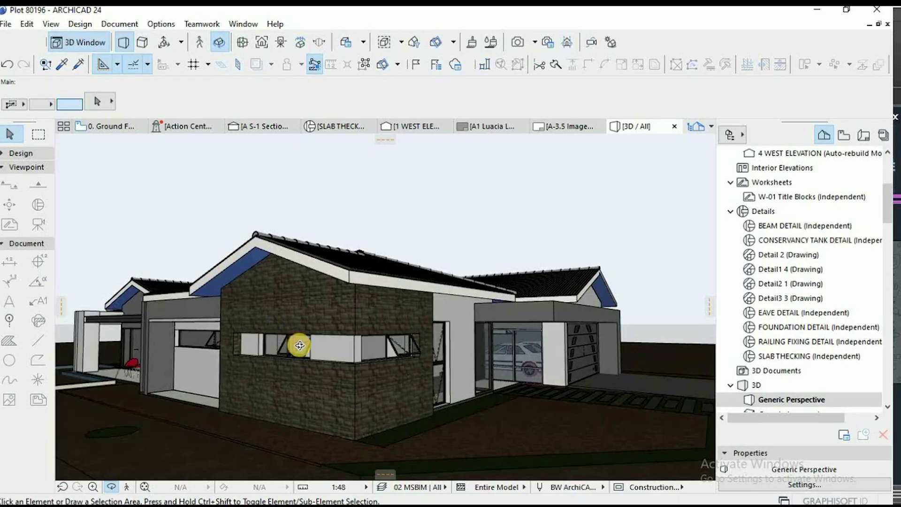
{"action": "left_click_drag", "start_coordinate": [298, 342], "coordinate": [403, 290]}
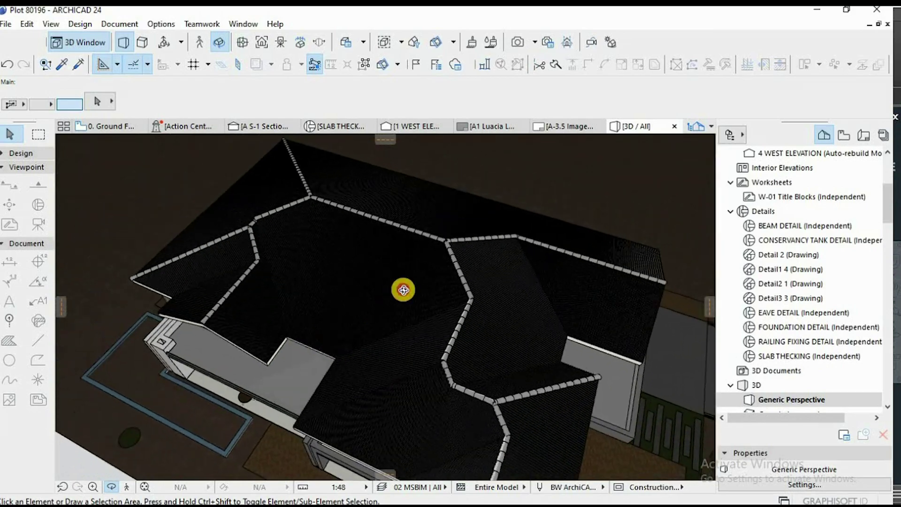
Switch to the AutoCAD Plan drawing and erase the tiny stray element below the front elevation near the garage
{"action": "left_click", "coordinate": [624, 378]}
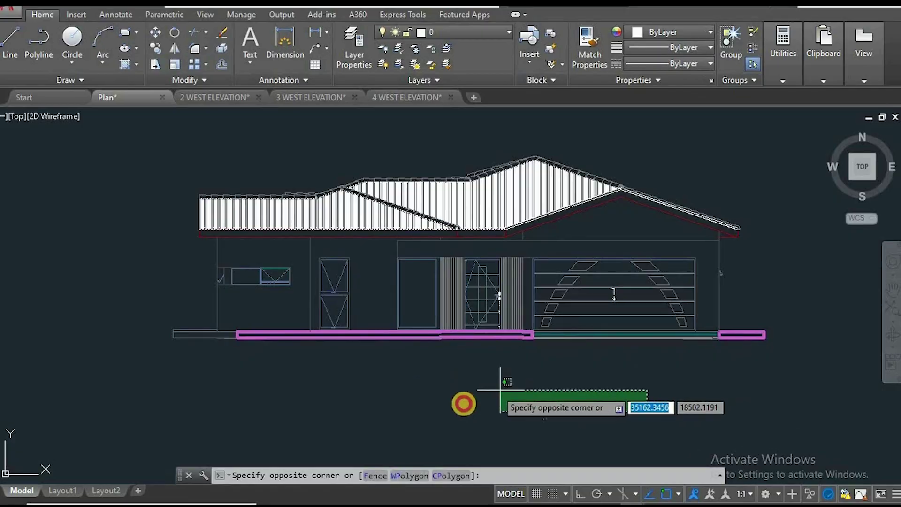
{"action": "left_click", "coordinate": [505, 406]}
{"action": "left_click", "coordinate": [663, 402]}
{"action": "left_click", "coordinate": [527, 431]}
{"action": "key", "text": "Delete"}
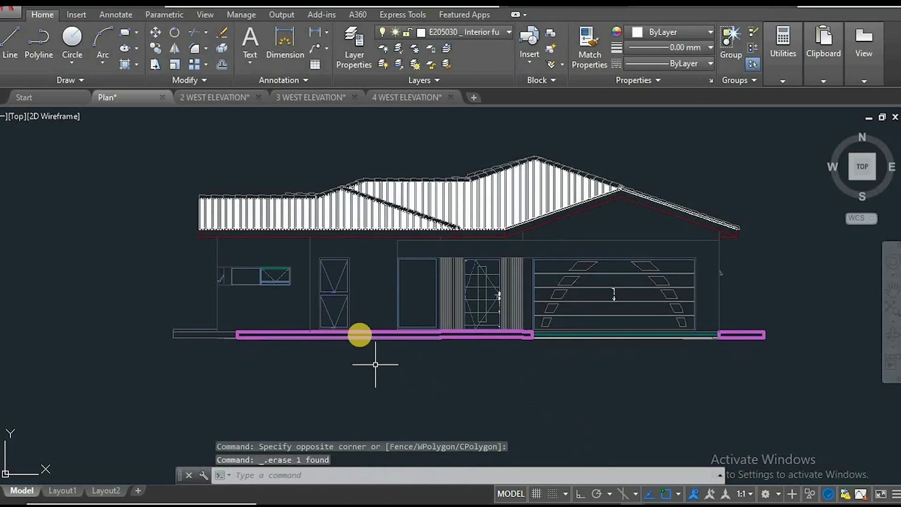
{"action": "middle_click_drag", "start_coordinate": [360, 334], "coordinate": [419, 330]}
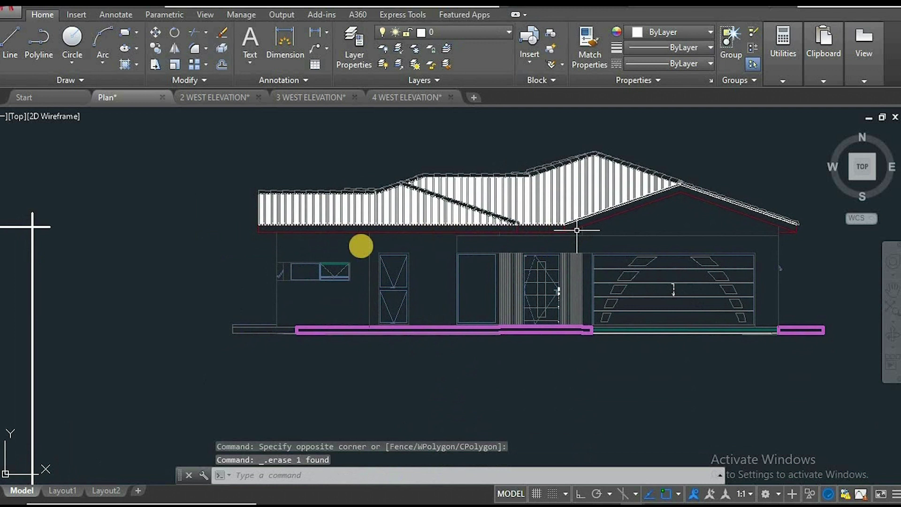
{"action": "left_click", "coordinate": [327, 232]}
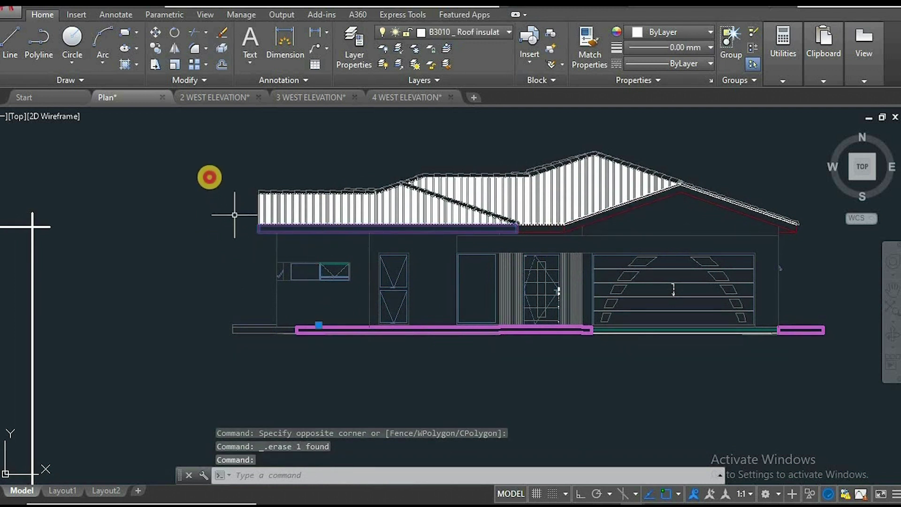
{"action": "left_click", "coordinate": [209, 176]}
{"action": "key", "text": "Escape"}
{"action": "key", "text": "Escape"}
{"action": "key", "text": "Escape"}
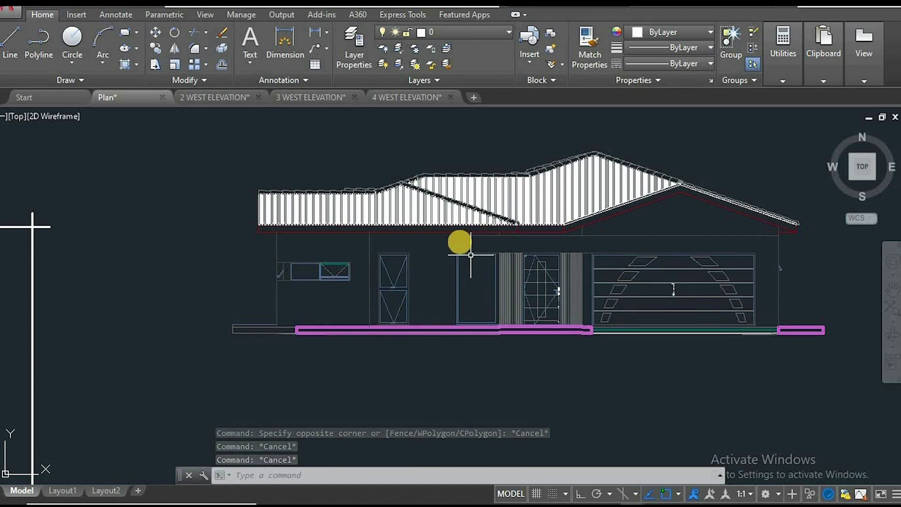
Open the 2 WEST ELEVATION drawing
{"action": "middle_click_drag", "start_coordinate": [457, 244], "coordinate": [441, 257]}
{"action": "left_click", "coordinate": [207, 97]}
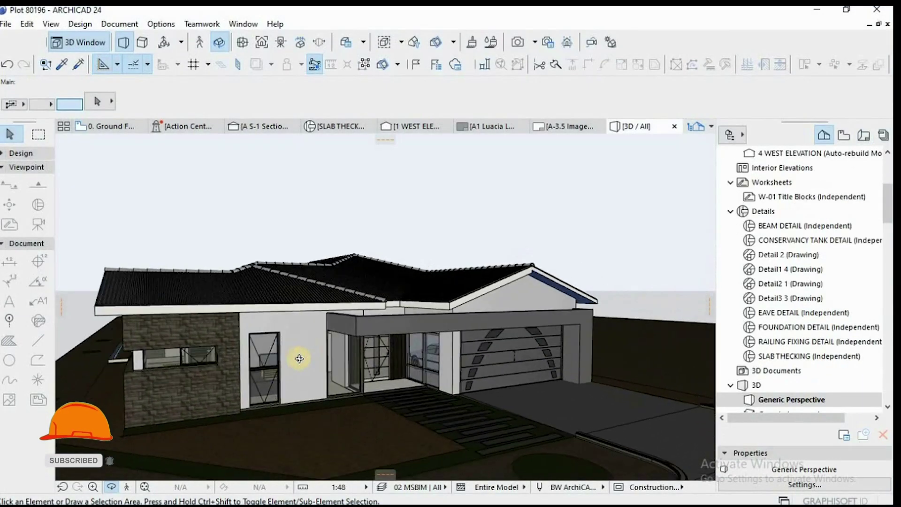
Switch to ArchiCAD, orbit the house model around to its patio side, and show the project's View Map
{"action": "left_click_drag", "start_coordinate": [299, 359], "coordinate": [617, 328]}
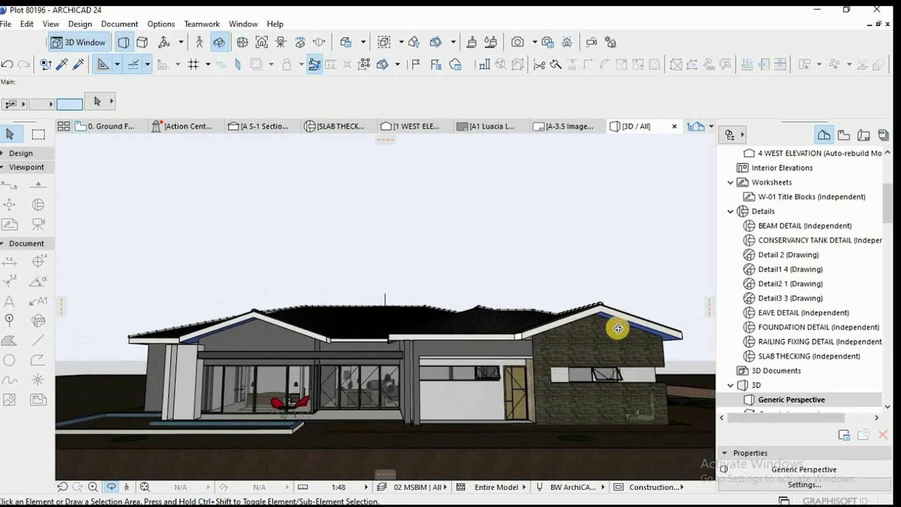
{"action": "left_click", "coordinate": [843, 135]}
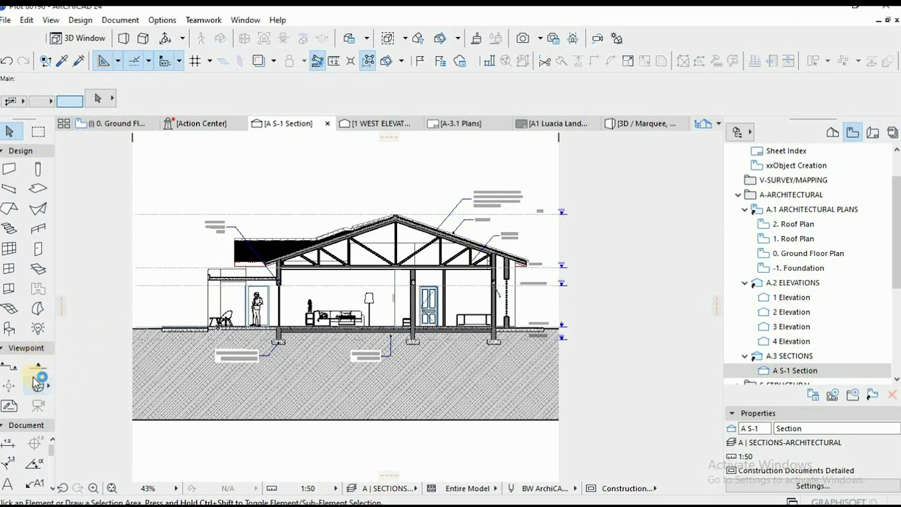
{"action": "left_click", "coordinate": [9, 151]}
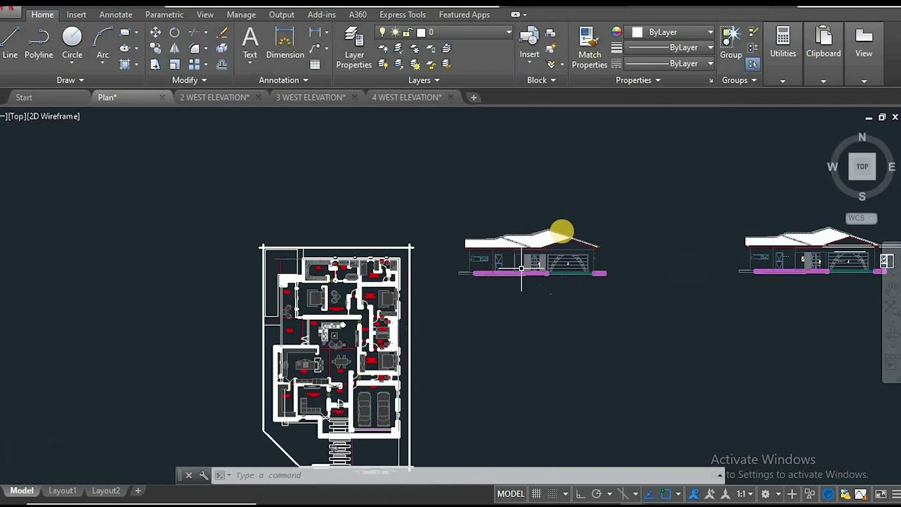
Return to the AutoCAD Plan drawing and erase the small stray marks beneath the front elevation's ground line
{"action": "scroll", "coordinate": [561, 233], "scroll_direction": "up", "scroll_amount": 8}
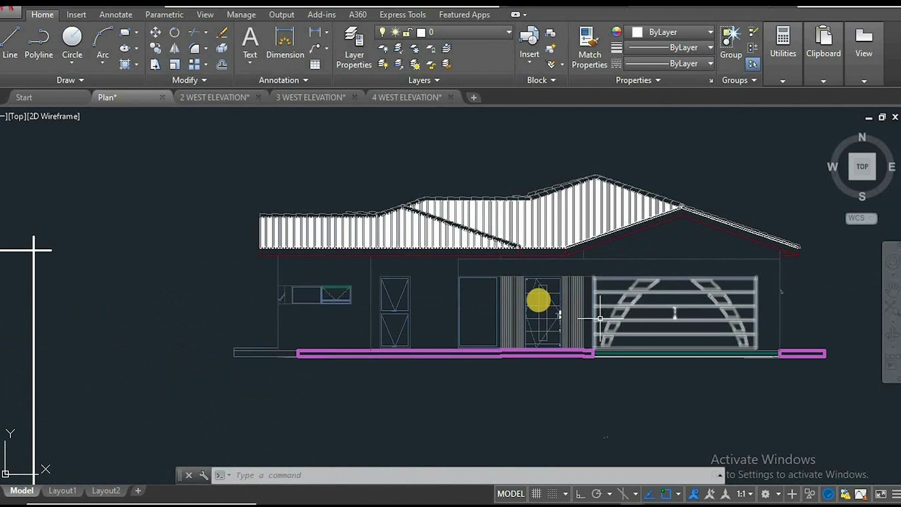
{"action": "left_click", "coordinate": [646, 411]}
{"action": "left_click", "coordinate": [438, 384]}
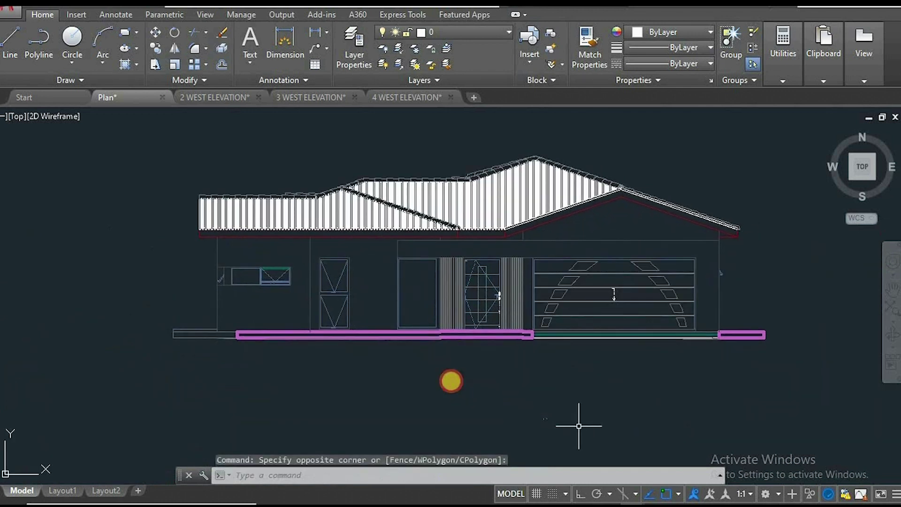
{"action": "left_click", "coordinate": [579, 426]}
{"action": "left_click", "coordinate": [452, 379]}
{"action": "key", "text": "Delete"}
{"action": "middle_click_drag", "start_coordinate": [363, 337], "coordinate": [416, 325]}
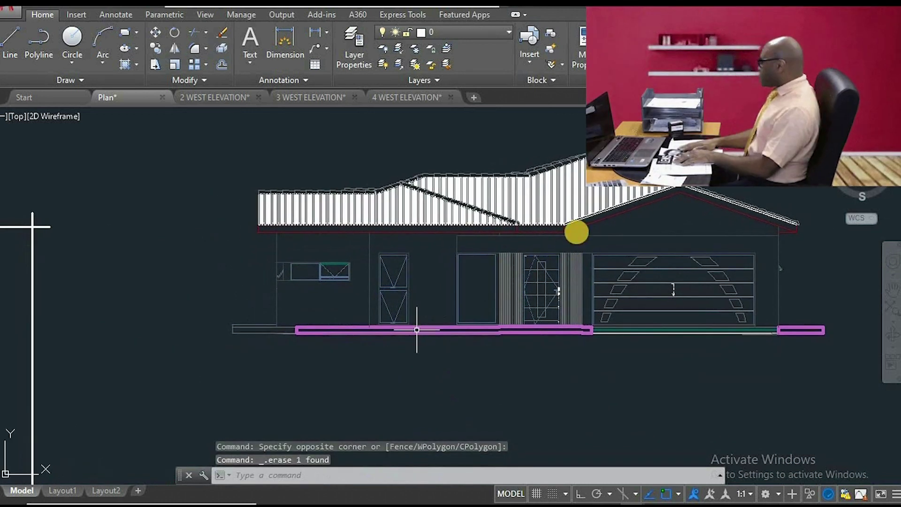
{"action": "left_click", "coordinate": [324, 230]}
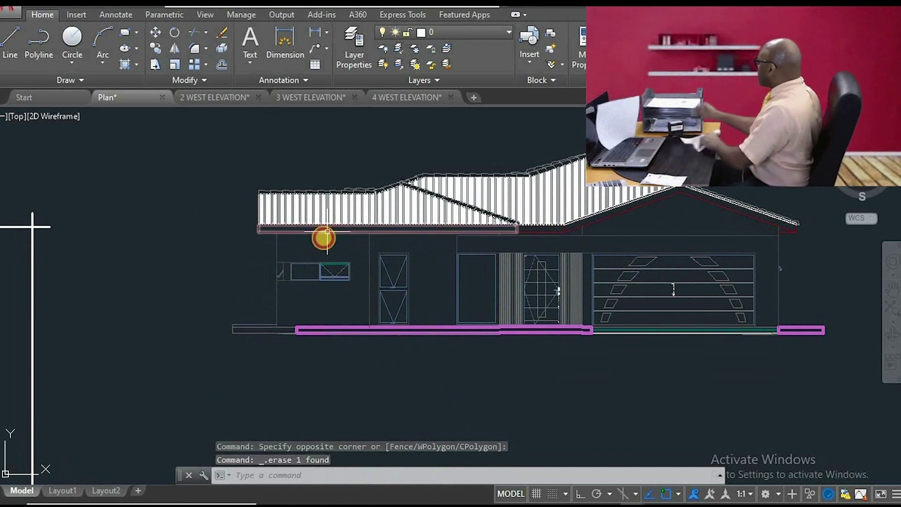
{"action": "left_click", "coordinate": [210, 178]}
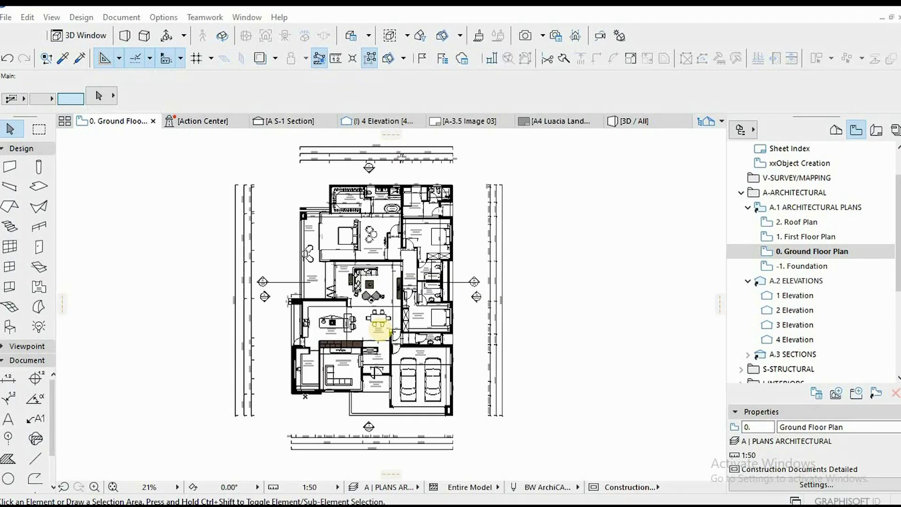
Inspect the Ground Floor Plan in ArchiCAD and open the 3D window to orbit the house model
{"action": "scroll", "coordinate": [382, 322], "scroll_direction": "up", "scroll_amount": 2}
{"action": "scroll", "coordinate": [380, 311], "scroll_direction": "down", "scroll_amount": 2}
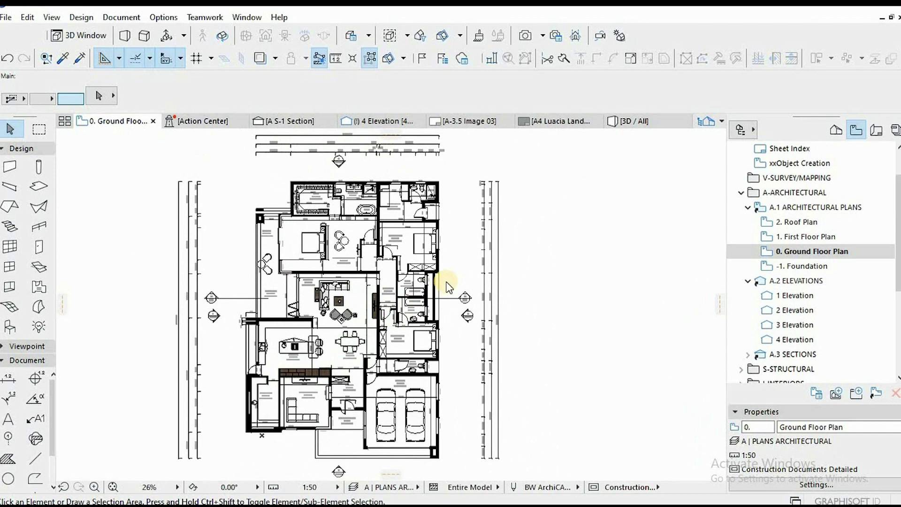
{"action": "key", "text": "F3"}
{"action": "left_click_drag", "start_coordinate": [442, 293], "coordinate": [409, 311]}
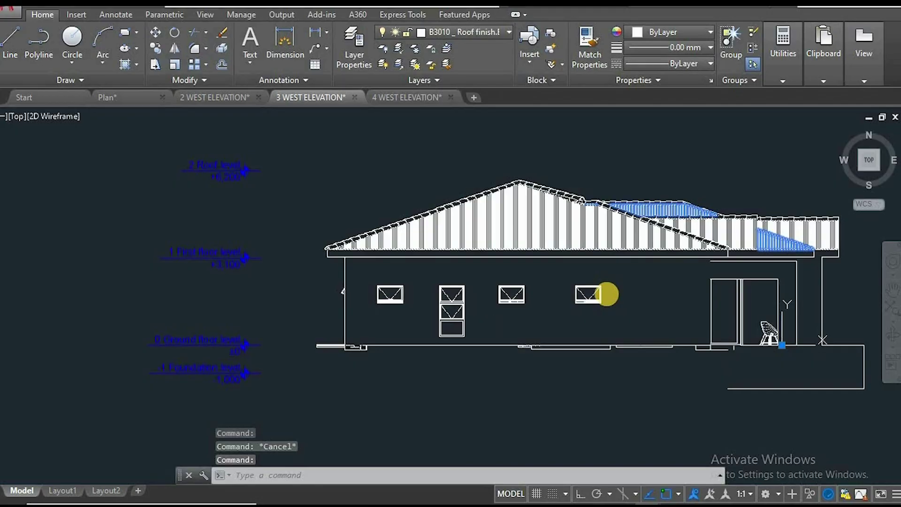
{"action": "left_click", "coordinate": [501, 317]}
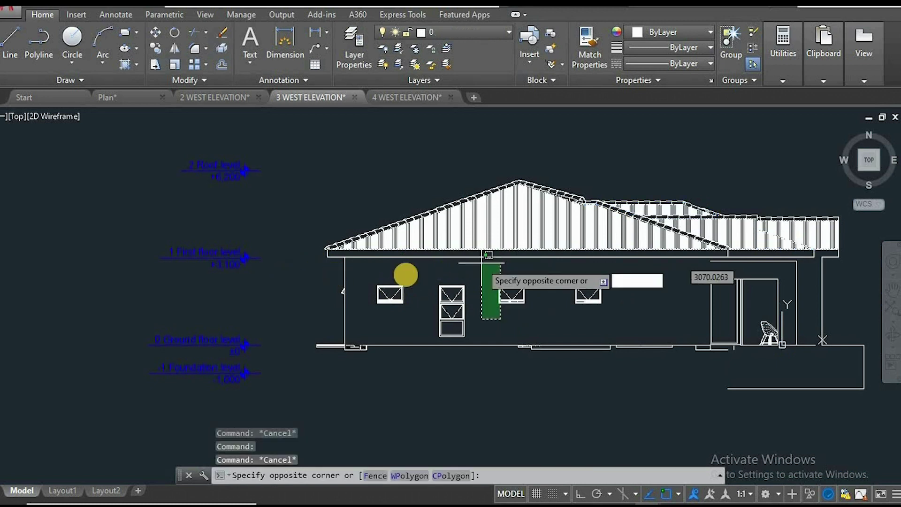
{"action": "key", "text": "Escape"}
{"action": "key", "text": "Escape"}
{"action": "middle_click_drag", "start_coordinate": [567, 297], "coordinate": [489, 262]}
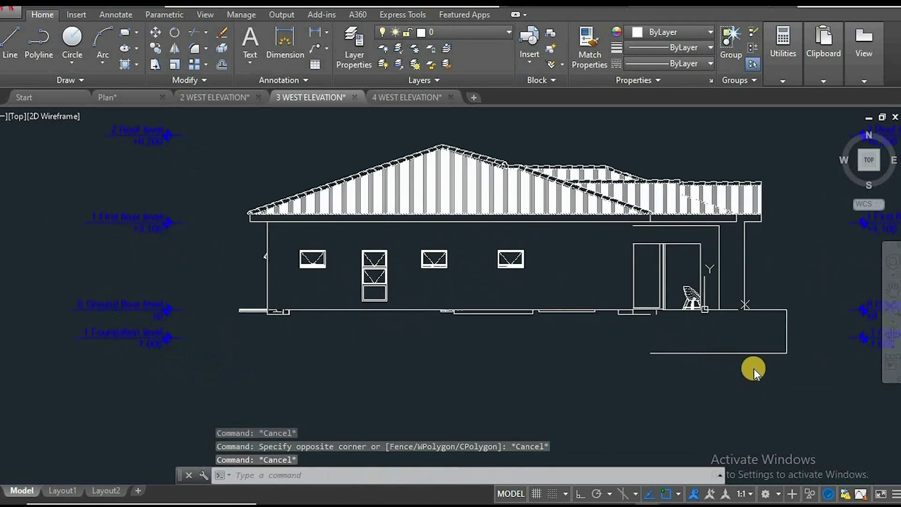
{"action": "double_click", "coordinate": [752, 352]}
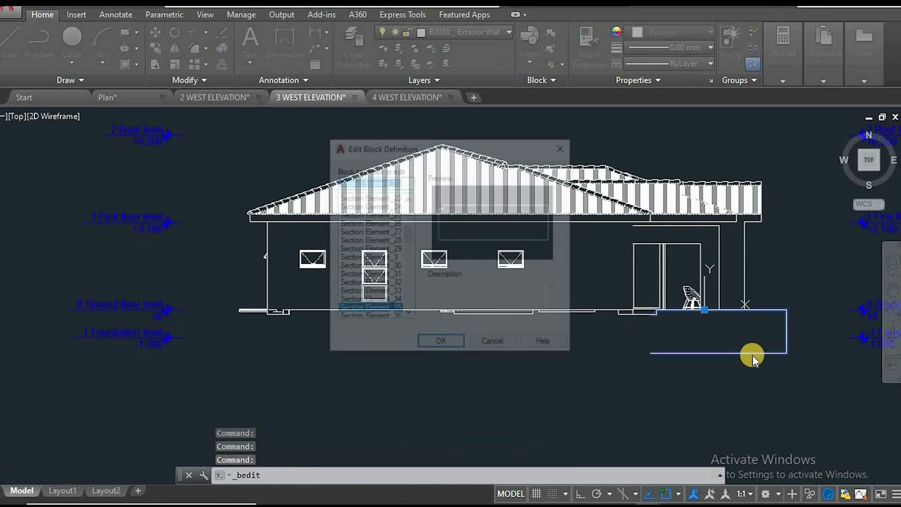
{"action": "key", "text": "Escape"}
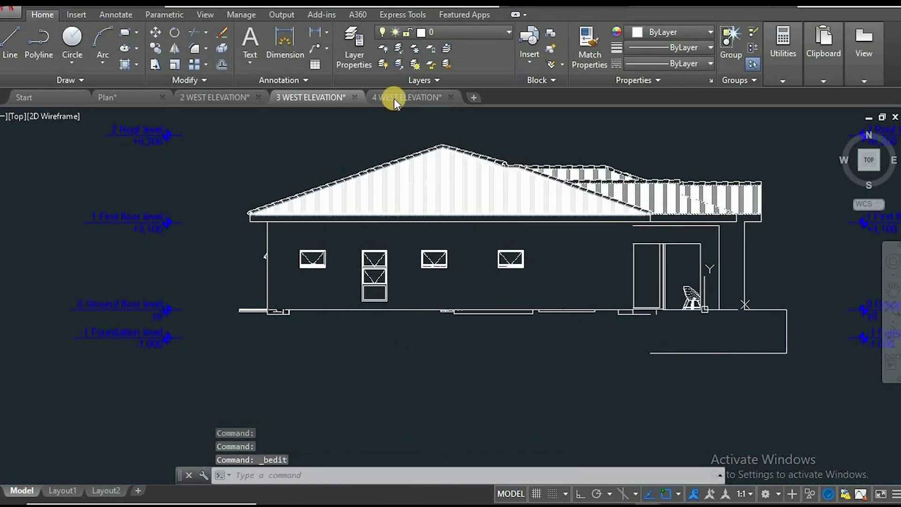
Open the 4 WEST ELEVATION drawing and erase the white horizontal line above the wide opening beside the folding doors
{"action": "left_click", "coordinate": [394, 98]}
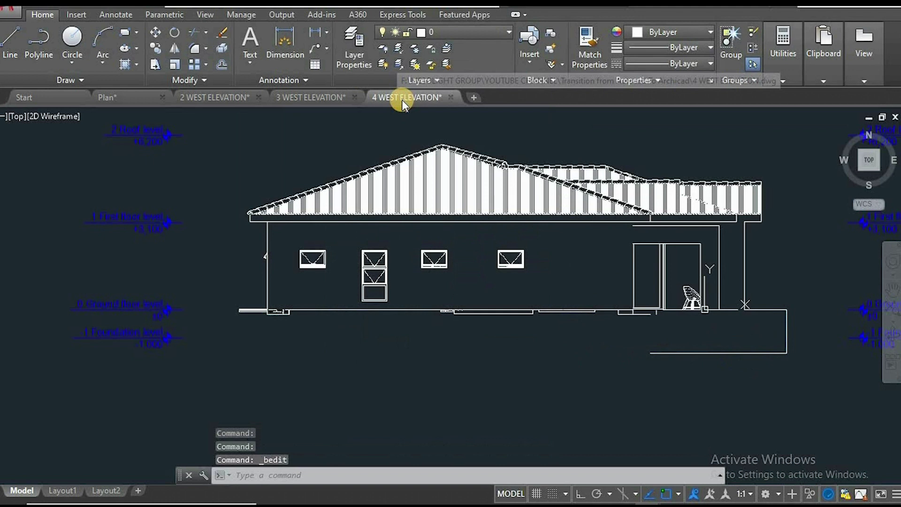
{"action": "scroll", "coordinate": [454, 300], "scroll_direction": "up", "scroll_amount": 5}
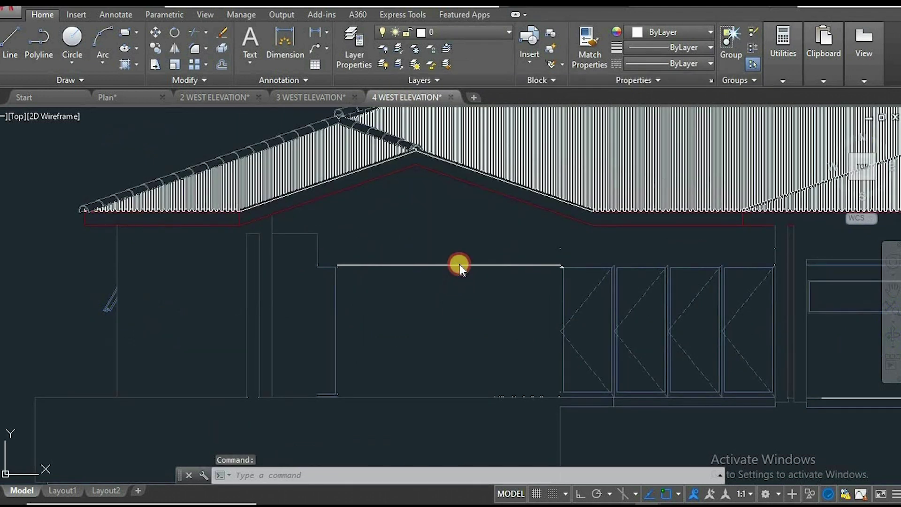
{"action": "scroll", "coordinate": [459, 263], "scroll_direction": "down", "scroll_amount": 2}
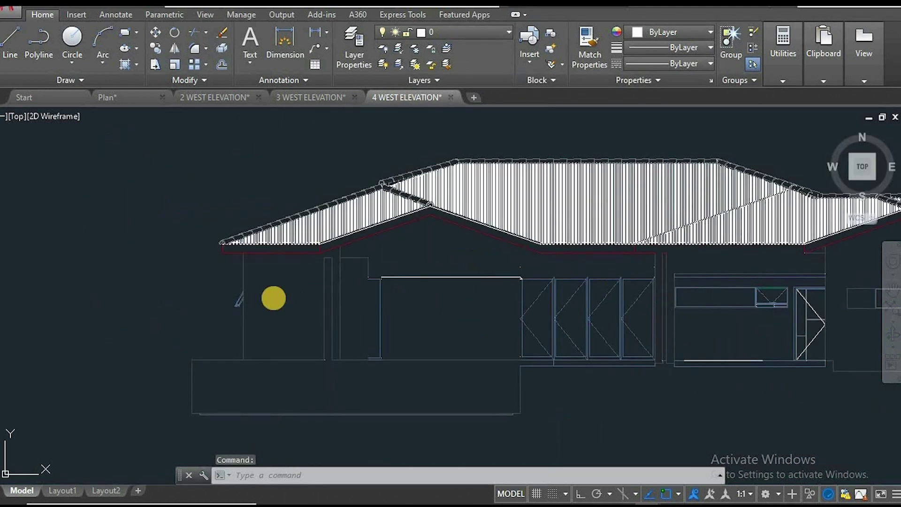
{"action": "left_click", "coordinate": [466, 263]}
{"action": "left_click", "coordinate": [422, 280]}
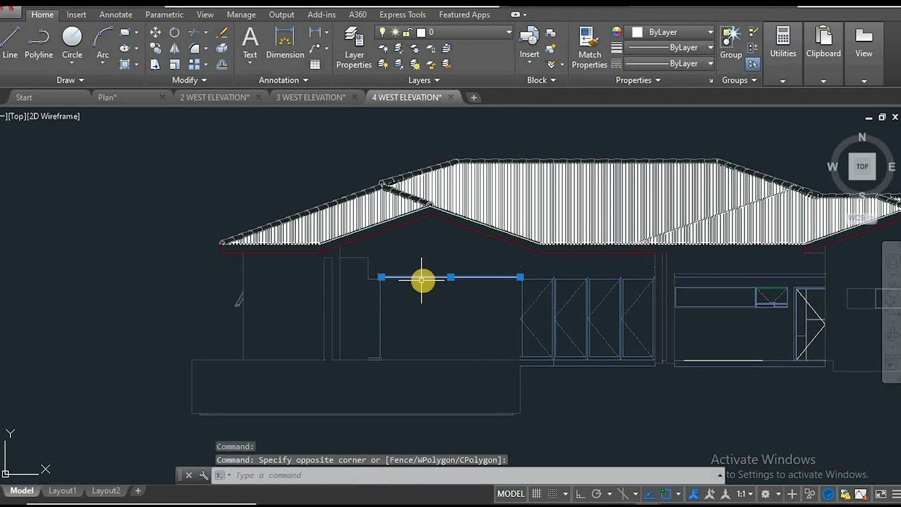
{"action": "key", "text": "Delete"}
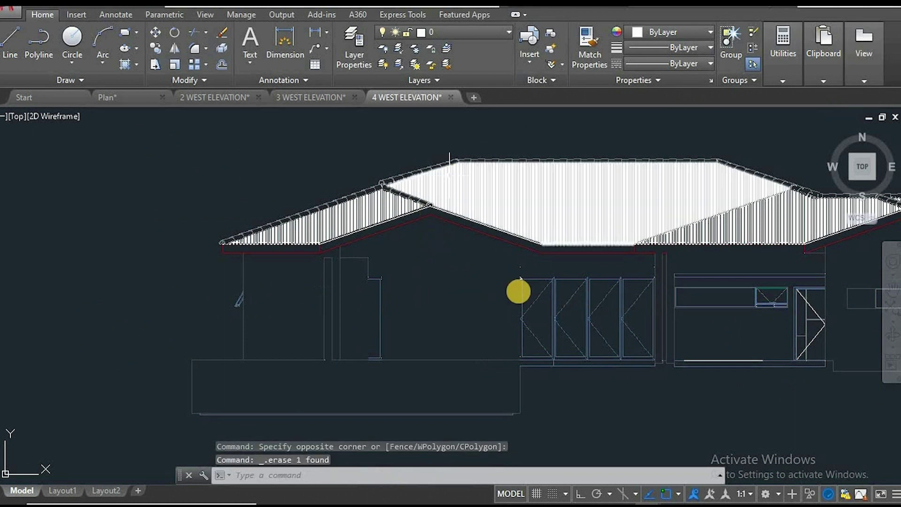
Draw a horizontal line about 4107 units long closing the top of the wide opening, from its far jamb to the folding doors' upper corner
{"action": "middle_click_drag", "start_coordinate": [578, 282], "coordinate": [448, 285]}
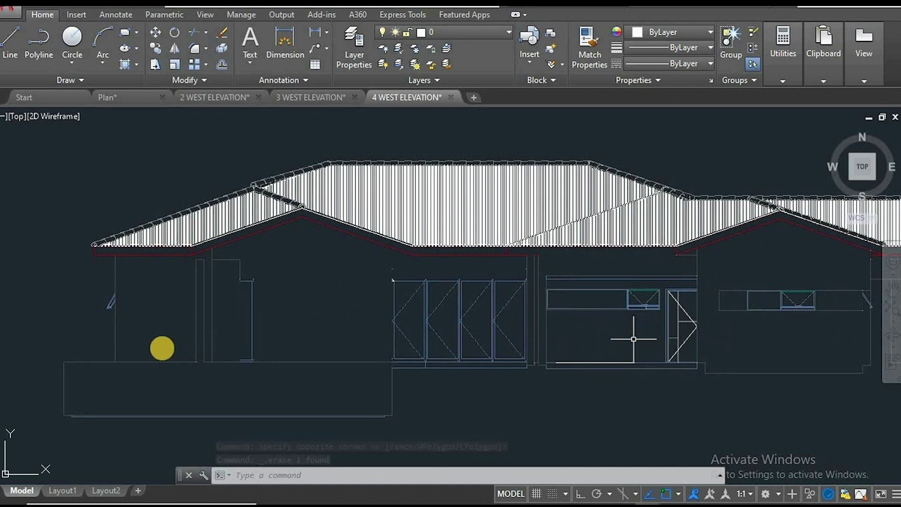
{"action": "key", "text": "Escape"}
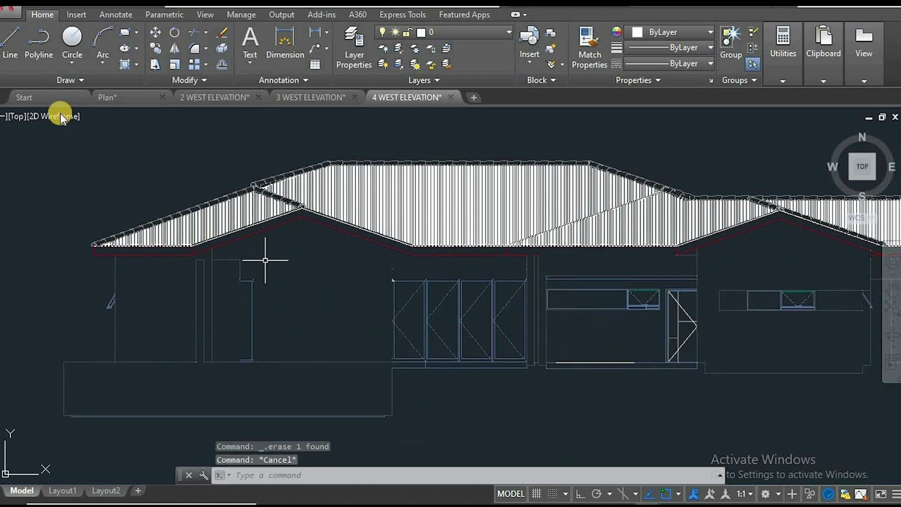
{"action": "left_click", "coordinate": [10, 42]}
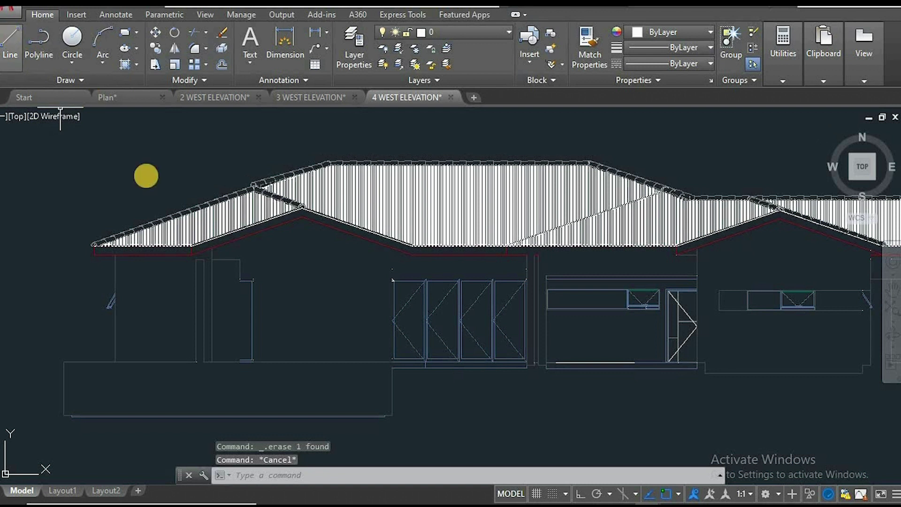
{"action": "left_click", "coordinate": [253, 281]}
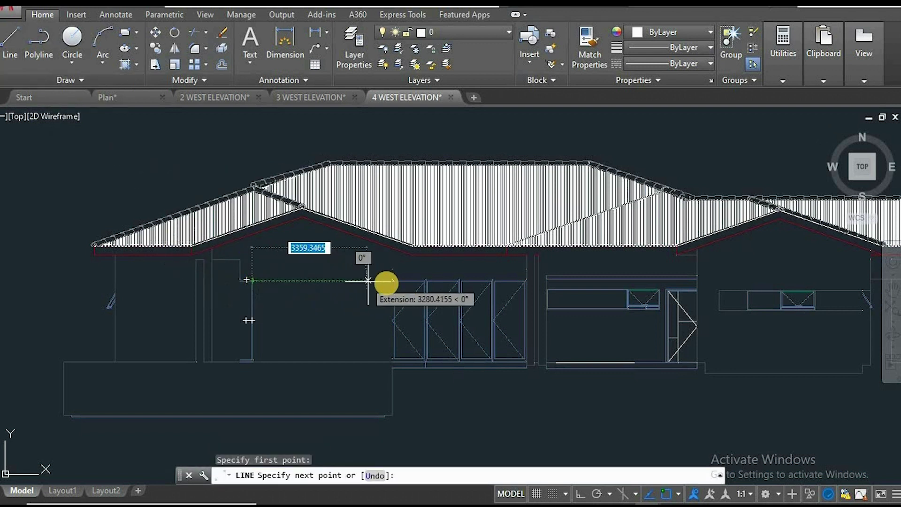
{"action": "key", "text": "F8"}
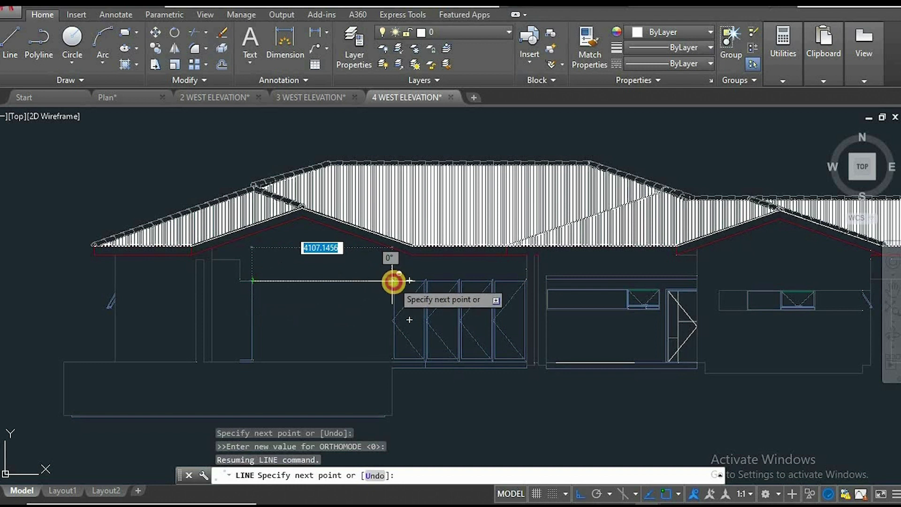
{"action": "left_click", "coordinate": [392, 280]}
{"action": "left_click", "coordinate": [394, 281]}
{"action": "key", "text": "Escape"}
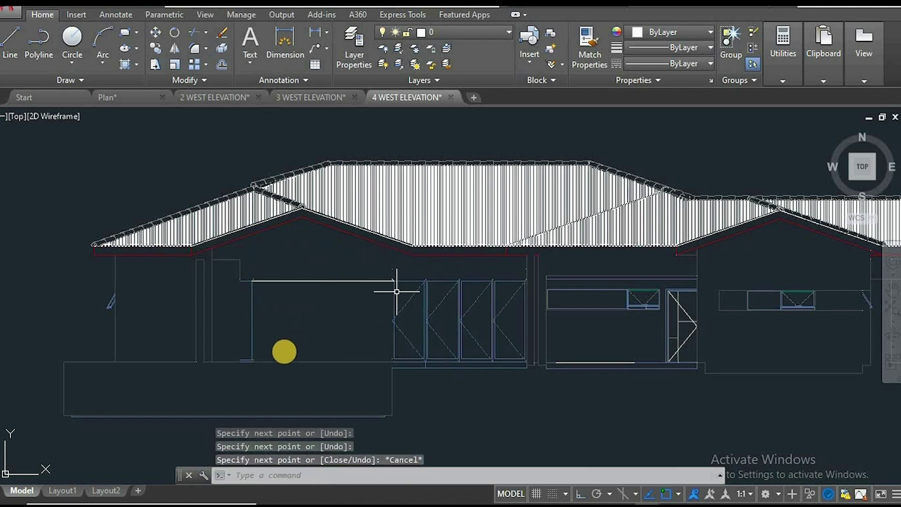
{"action": "left_click", "coordinate": [9, 43]}
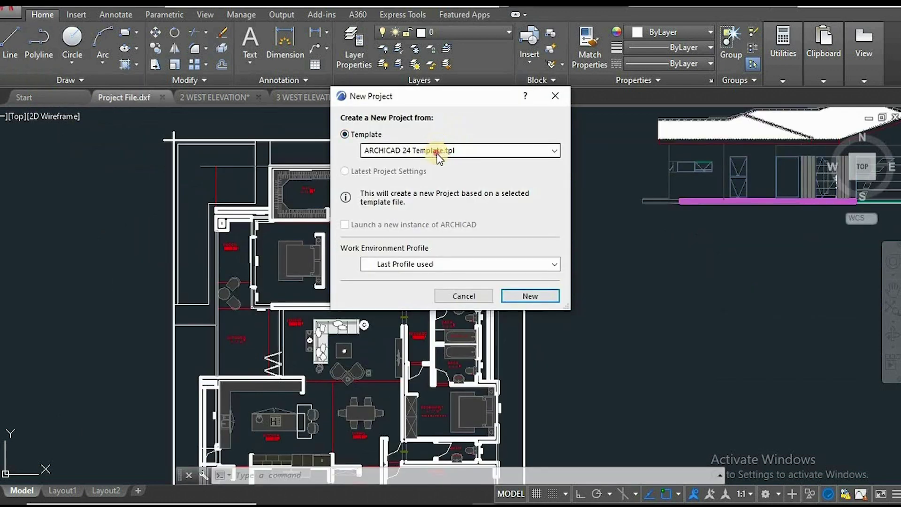
Create a new ArchiCAD project from the MSBM 2022 RRO Template.tpl template
{"action": "left_click", "coordinate": [434, 150]}
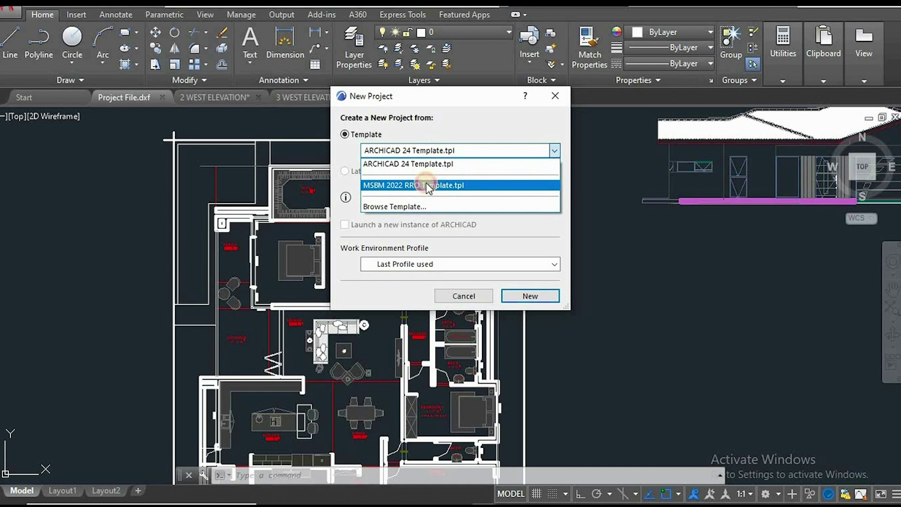
{"action": "left_click", "coordinate": [427, 185]}
{"action": "left_click", "coordinate": [432, 153]}
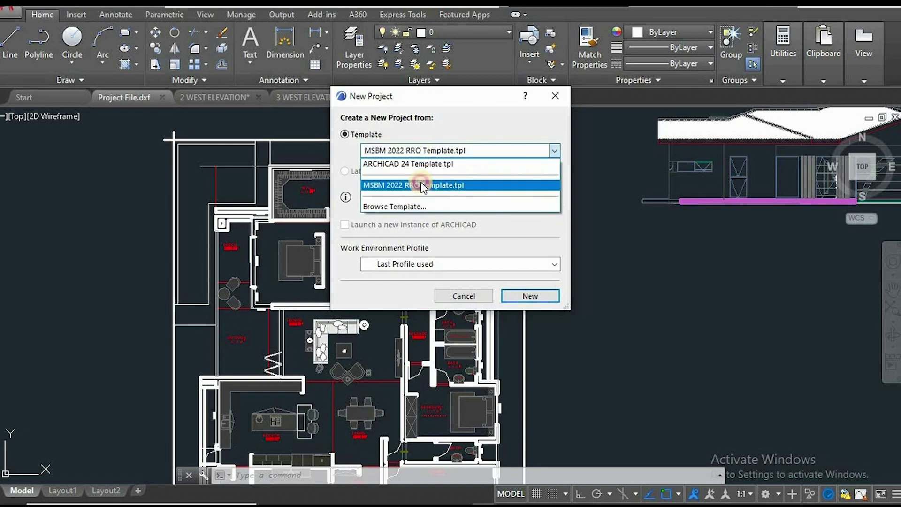
{"action": "left_click", "coordinate": [421, 184]}
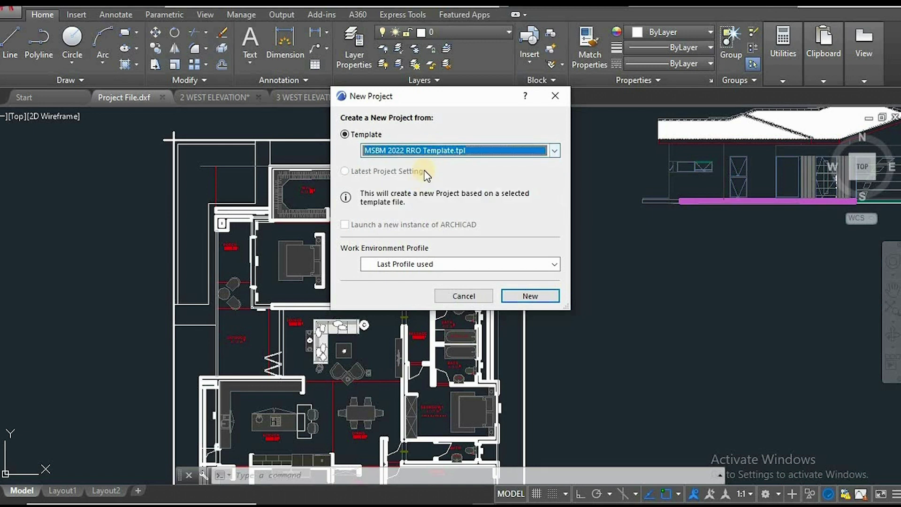
{"action": "left_click", "coordinate": [531, 297]}
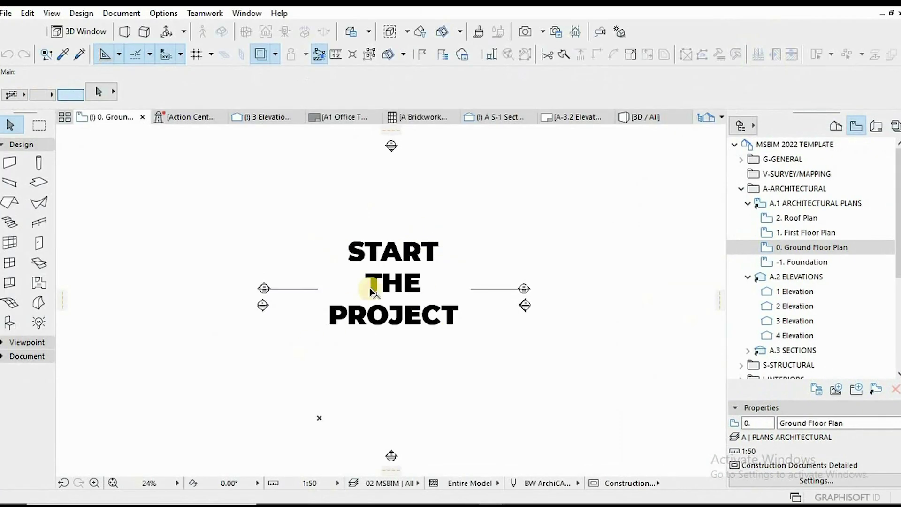
Merge the DWG file Project File into the Ground Floor Plan
{"action": "scroll", "coordinate": [422, 292], "scroll_direction": "down", "scroll_amount": 2}
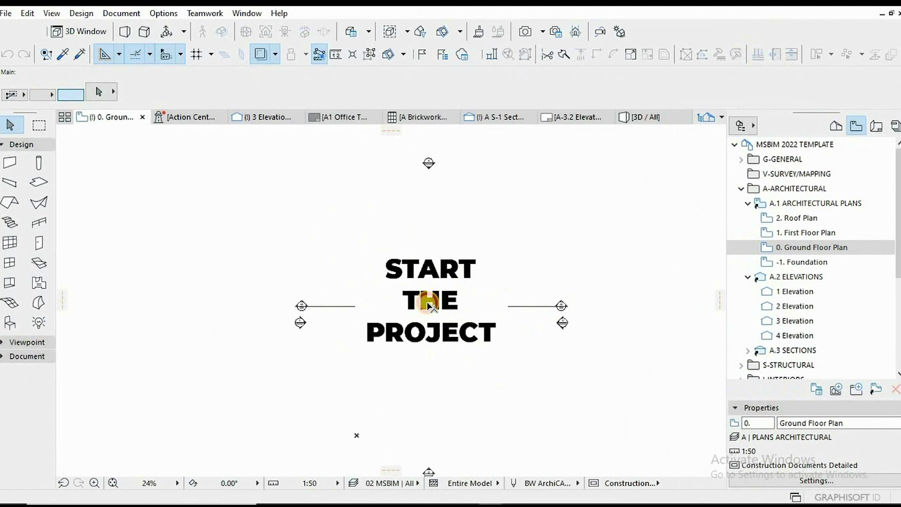
{"action": "left_click", "coordinate": [452, 345]}
{"action": "left_click", "coordinate": [456, 341]}
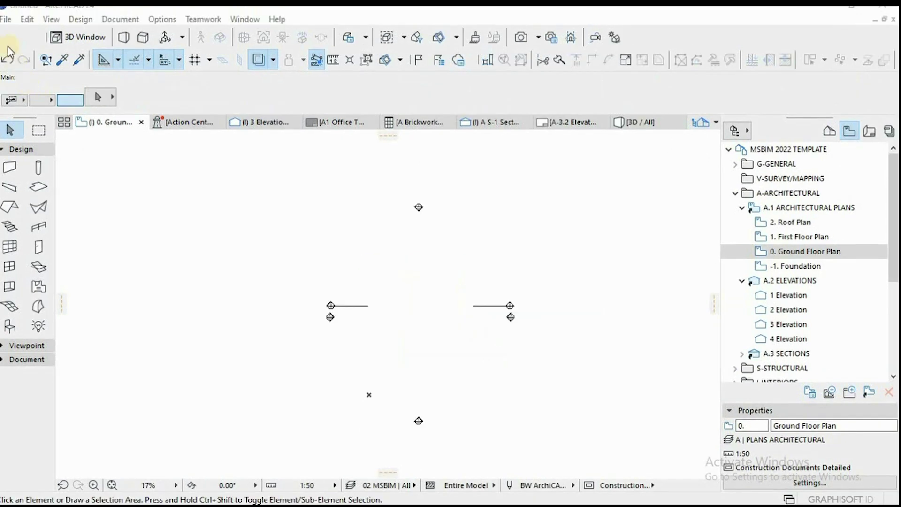
{"action": "left_click", "coordinate": [6, 19]}
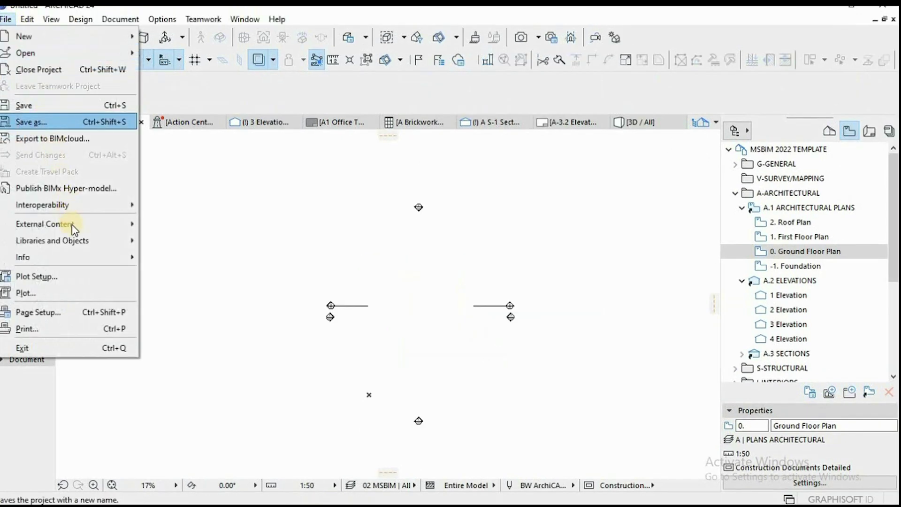
{"action": "mouse_move", "coordinate": [78, 203]}
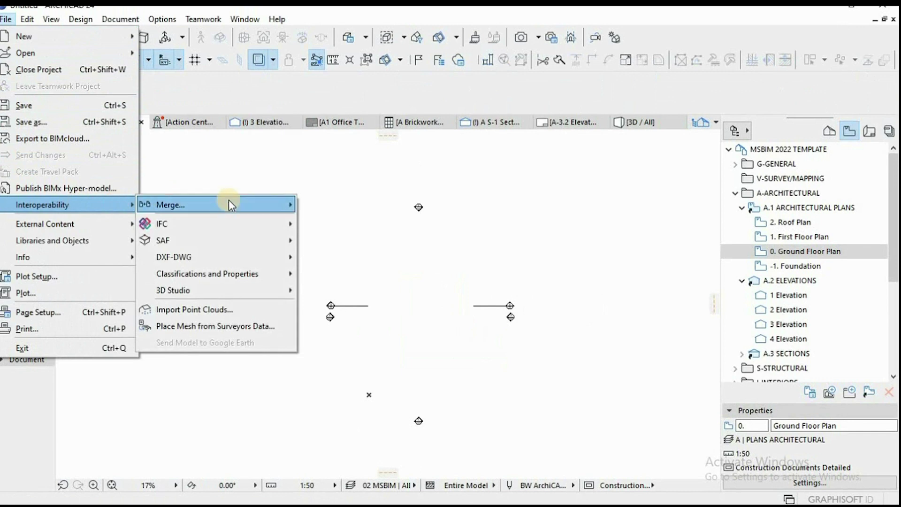
{"action": "mouse_move", "coordinate": [229, 203]}
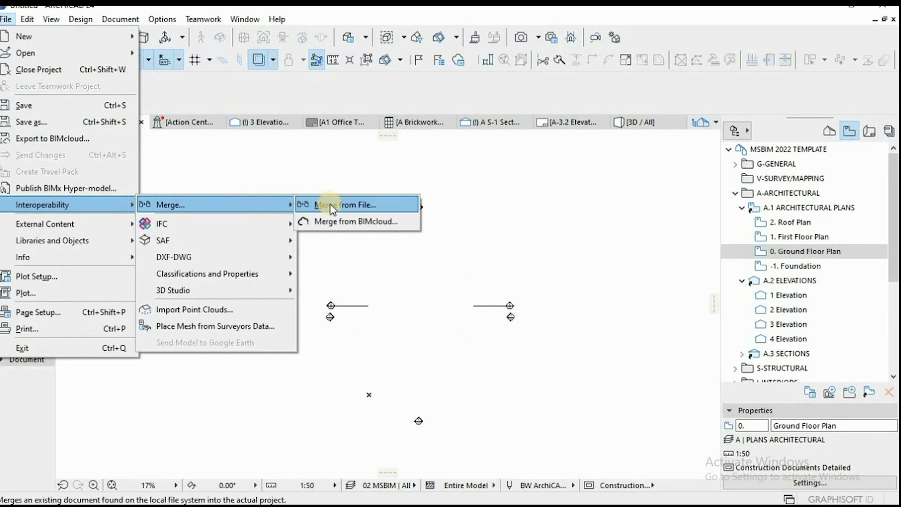
{"action": "left_click", "coordinate": [330, 204]}
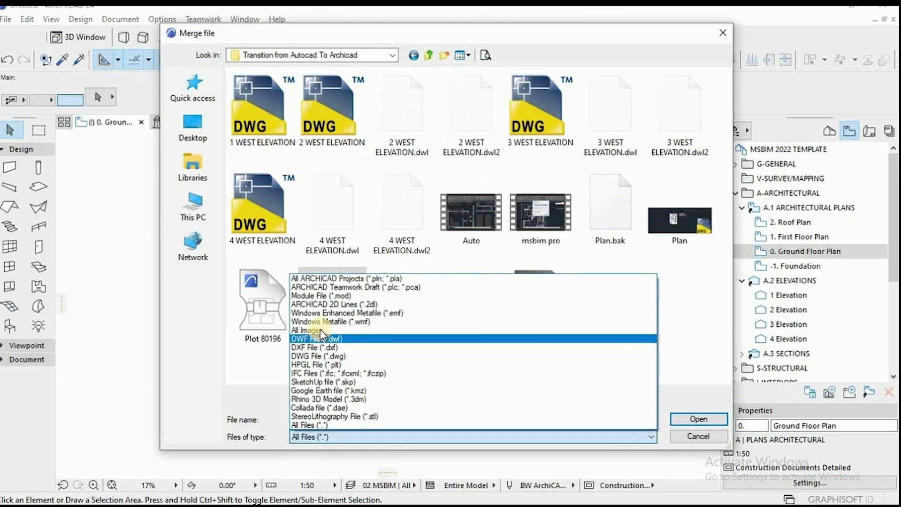
{"action": "left_click", "coordinate": [320, 328]}
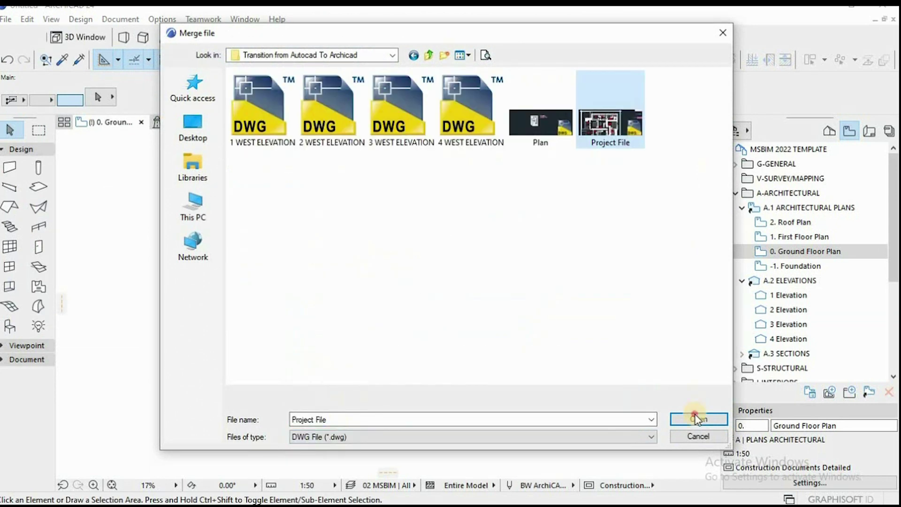
{"action": "left_click", "coordinate": [694, 418]}
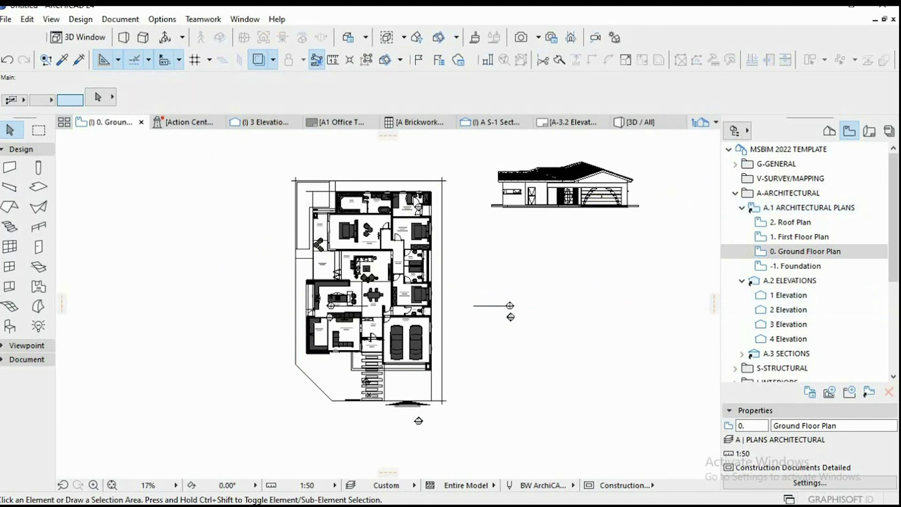
Select all elements of the merged plan and elevation drawing to check how they are made up, and clear the selection
{"action": "left_click", "coordinate": [206, 242]}
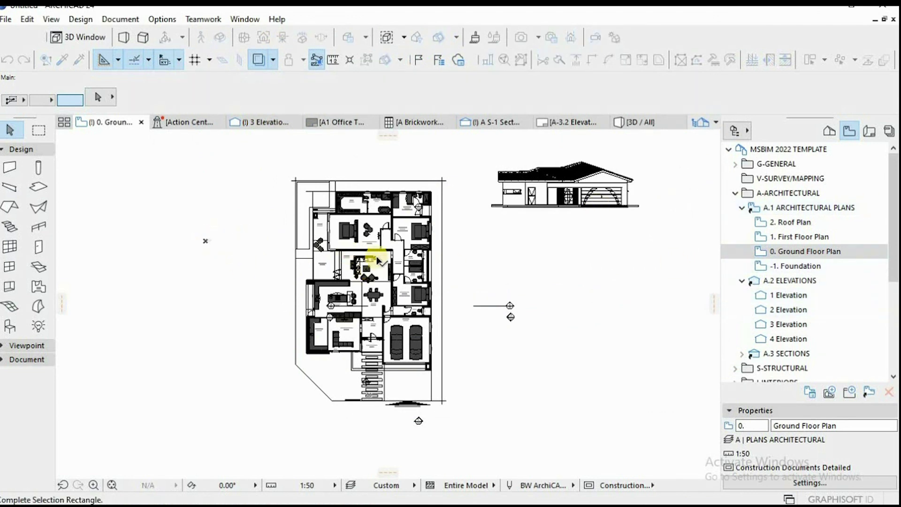
{"action": "key", "text": "ctrl+a"}
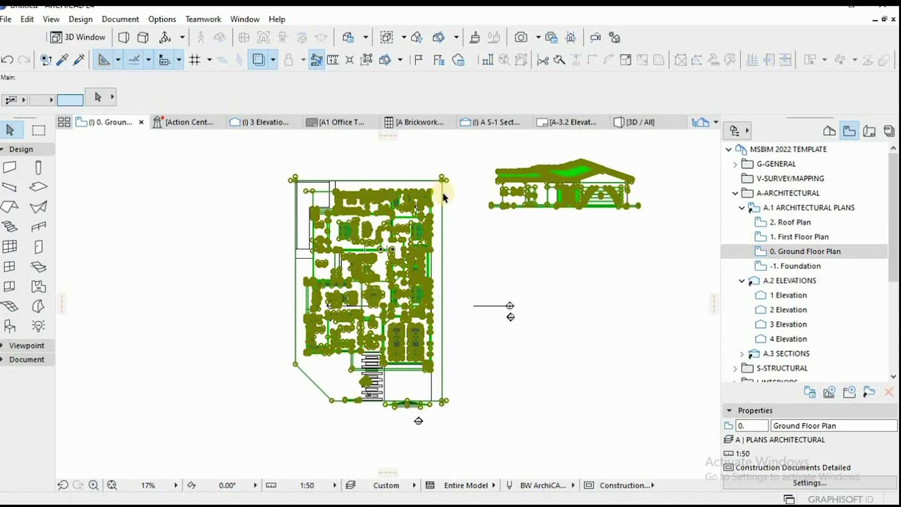
{"action": "key", "text": "Escape"}
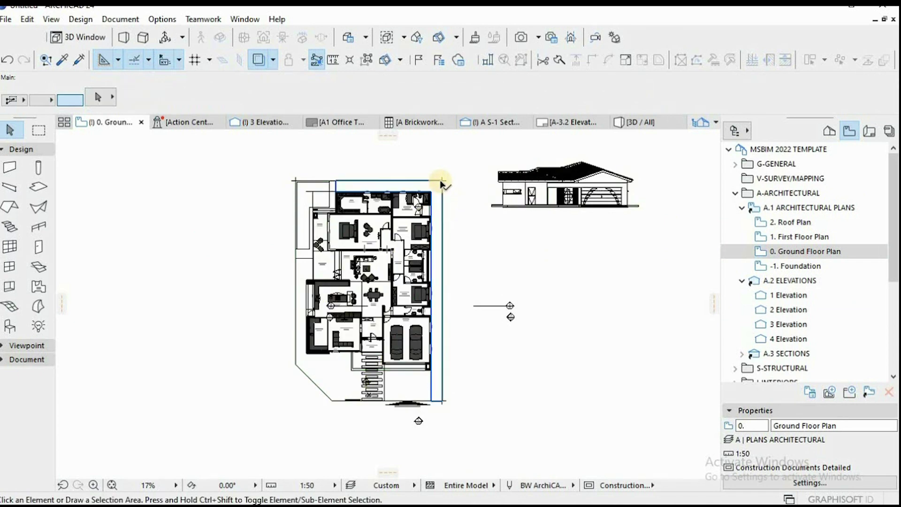
{"action": "left_click", "coordinate": [441, 184]}
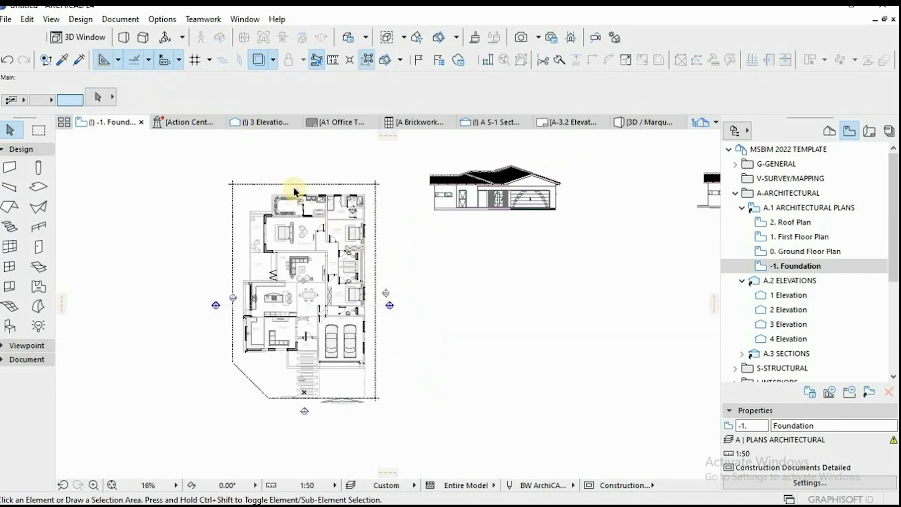
Examine the imported house plan on the Foundation story around its bedrooms and bathrooms
{"action": "scroll", "coordinate": [294, 188], "scroll_direction": "up", "scroll_amount": 5}
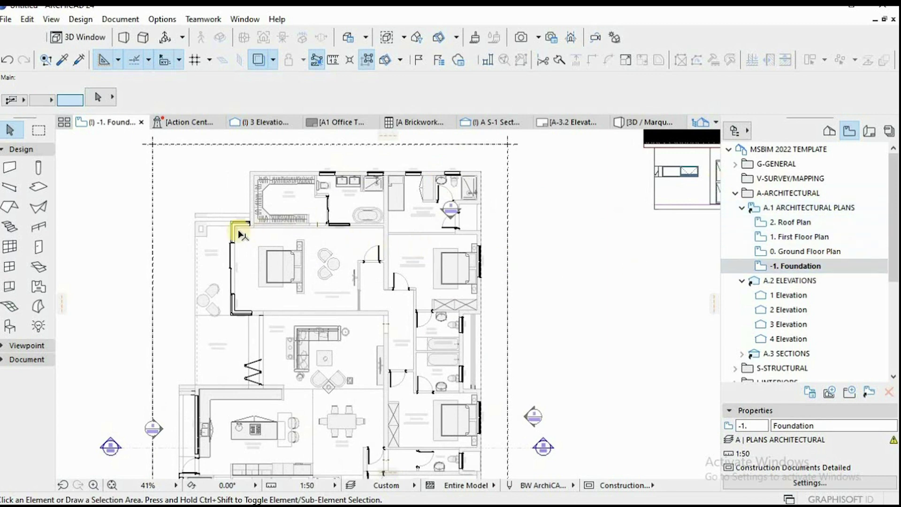
{"action": "scroll", "coordinate": [240, 234], "scroll_direction": "up", "scroll_amount": 3}
{"action": "middle_click_drag", "start_coordinate": [232, 228], "coordinate": [213, 333]}
{"action": "scroll", "coordinate": [328, 358], "scroll_direction": "down", "scroll_amount": 3}
{"action": "middle_click_drag", "start_coordinate": [315, 400], "coordinate": [323, 350]}
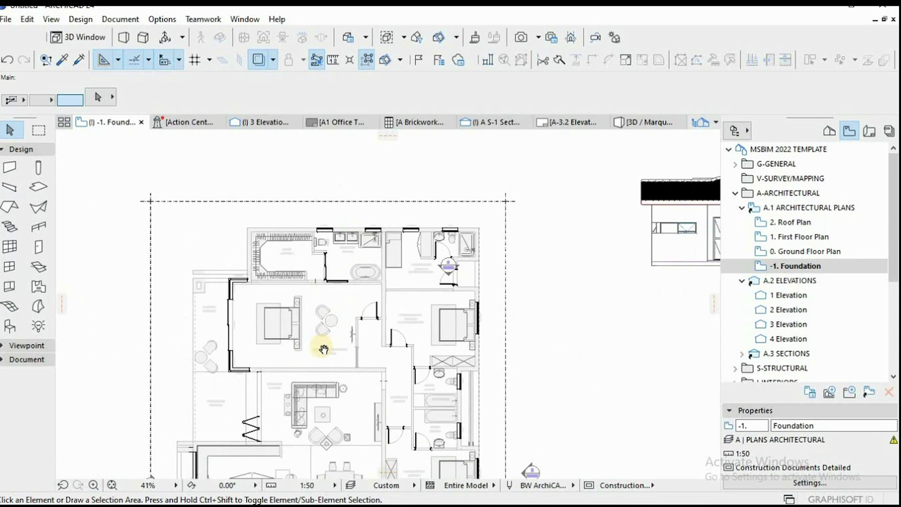
{"action": "scroll", "coordinate": [300, 214], "scroll_direction": "down", "scroll_amount": 1}
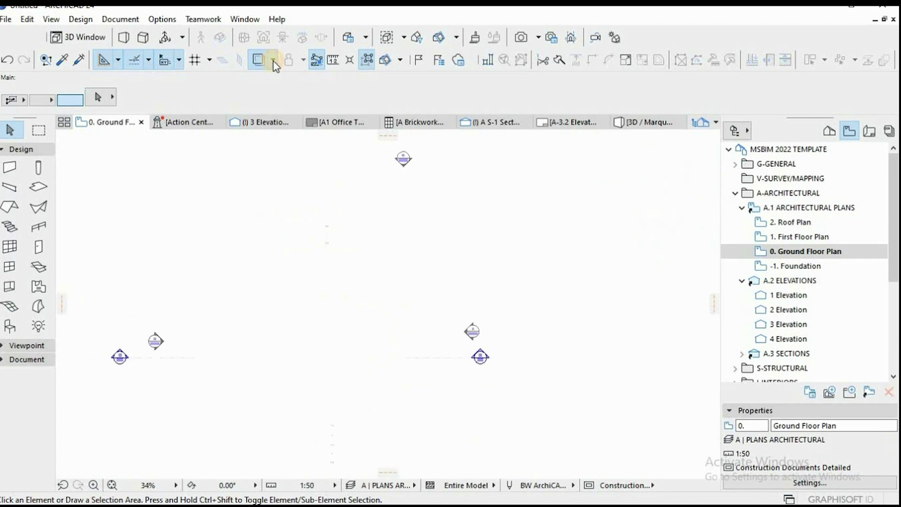
Show the Trace & Reference options for the Ground Floor Plan
{"action": "left_click", "coordinate": [273, 61]}
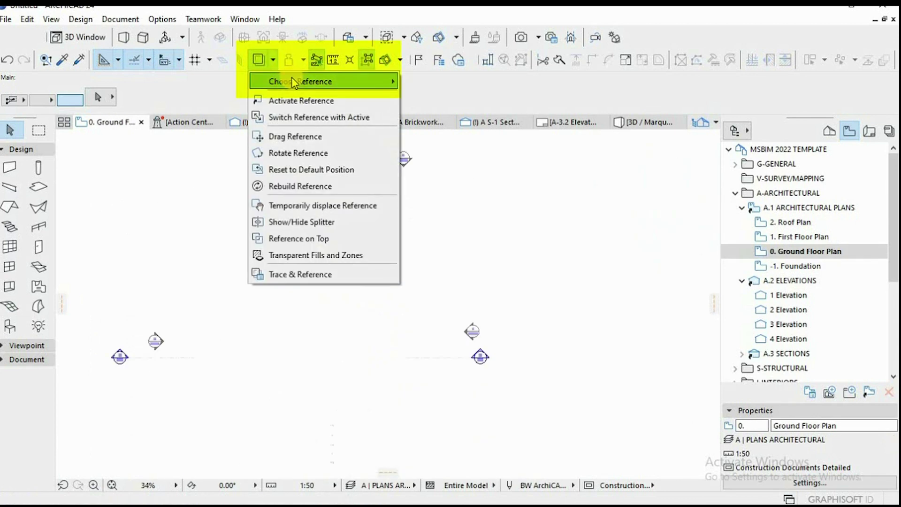
{"action": "left_click", "coordinate": [275, 61]}
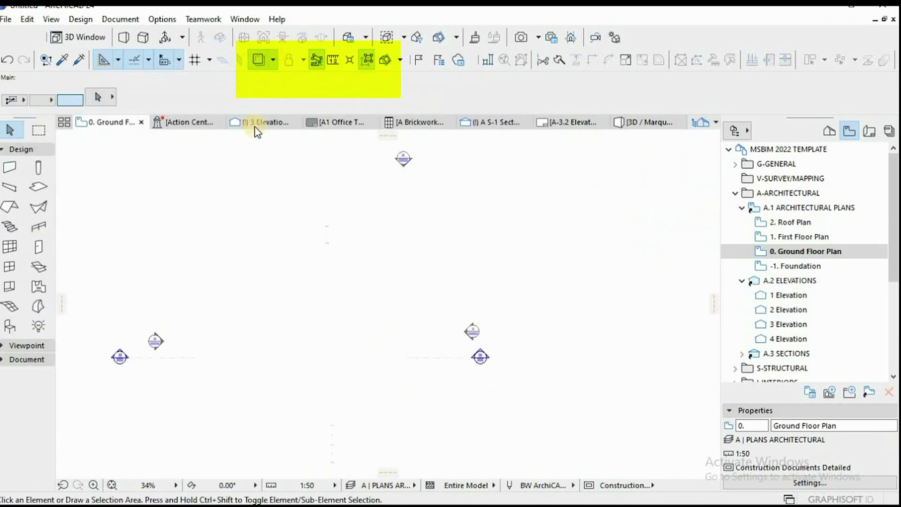
{"action": "left_click", "coordinate": [272, 60]}
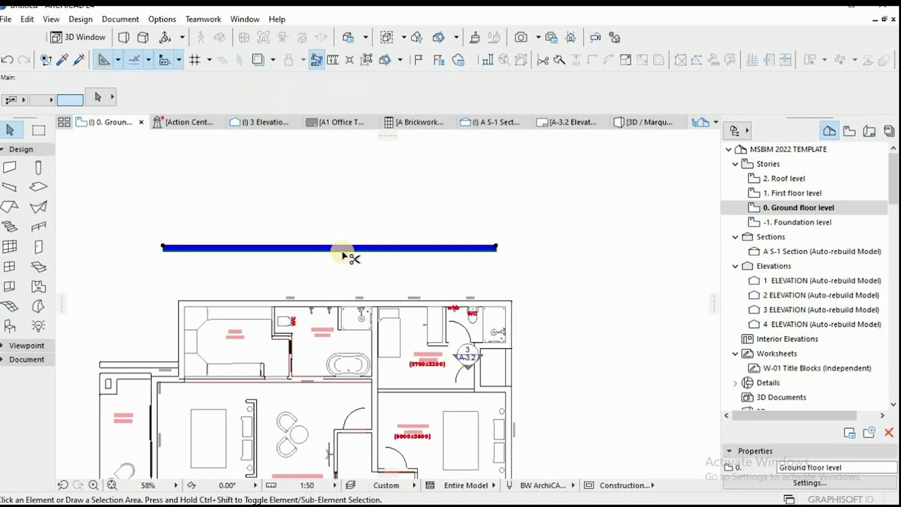
Delete the blue 230 mm brick wall lying above the house plan on the ground floor level
{"action": "left_click", "coordinate": [343, 256]}
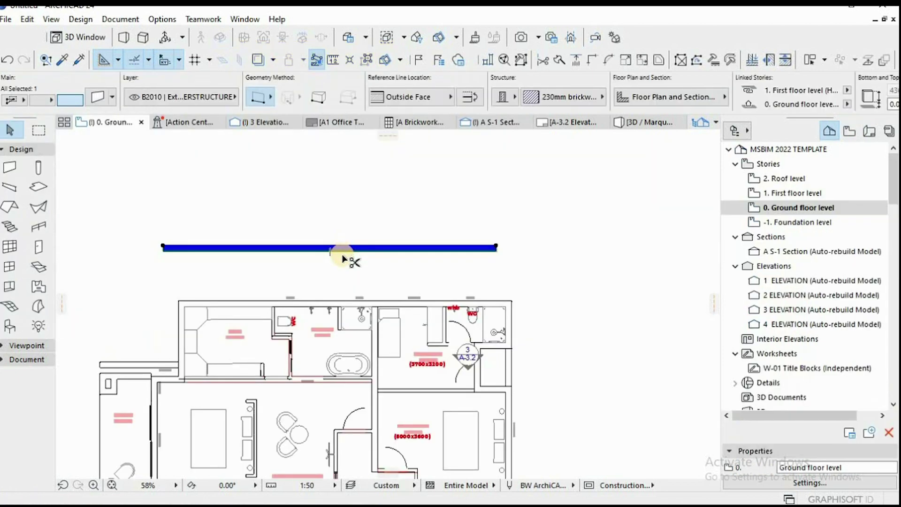
{"action": "key", "text": "Delete"}
{"action": "scroll", "coordinate": [311, 254], "scroll_direction": "down", "scroll_amount": 3}
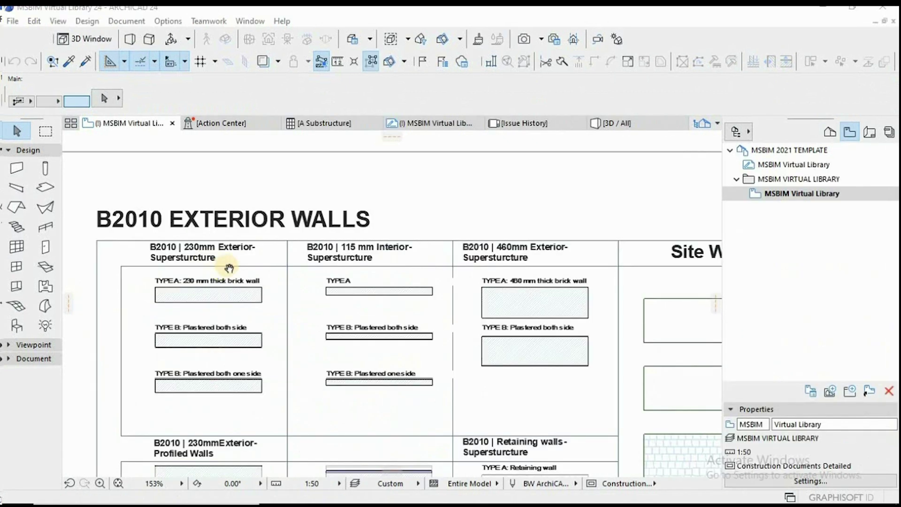
In the MSBIM Virtual Library project, check the layer of the Type A 230 mm thick brick wall and examine the neighbouring wall types
{"action": "scroll", "coordinate": [185, 211], "scroll_direction": "up", "scroll_amount": 5}
{"action": "left_click", "coordinate": [259, 292]}
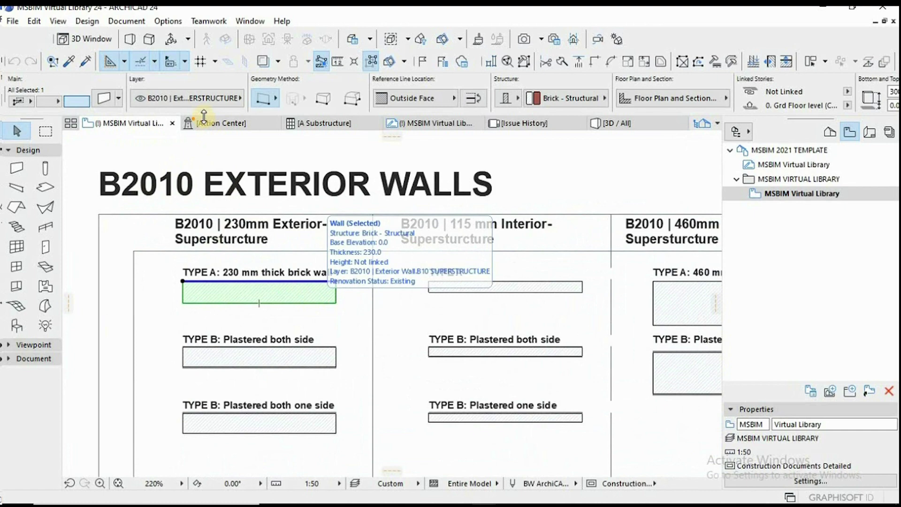
{"action": "left_click", "coordinate": [182, 98]}
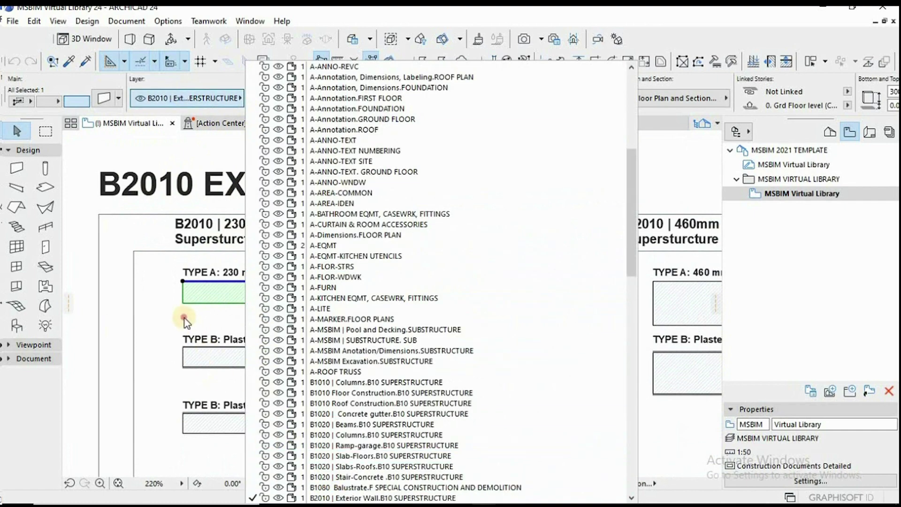
{"action": "left_click", "coordinate": [219, 313]}
{"action": "left_click", "coordinate": [219, 315]}
{"action": "scroll", "coordinate": [281, 282], "scroll_direction": "up", "scroll_amount": 3}
{"action": "scroll", "coordinate": [328, 291], "scroll_direction": "down", "scroll_amount": 4}
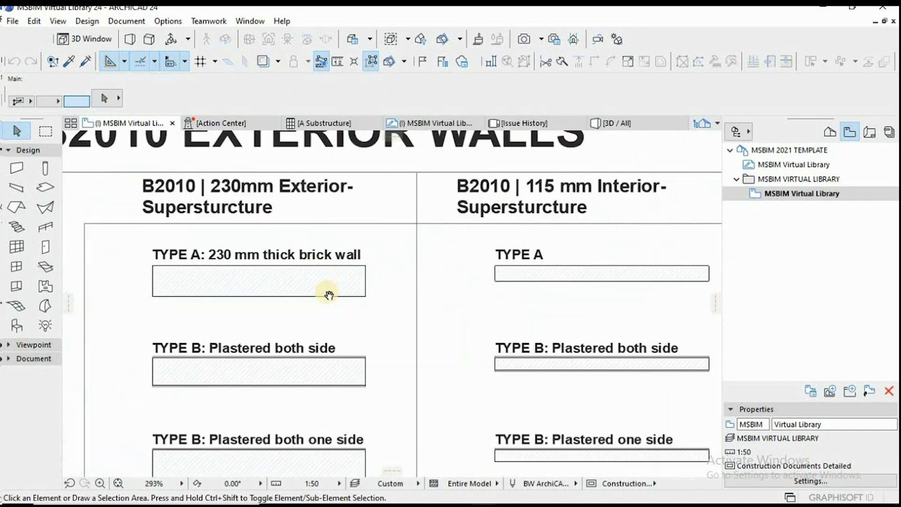
{"action": "scroll", "coordinate": [307, 230], "scroll_direction": "up", "scroll_amount": 2}
{"action": "mouse_move", "coordinate": [308, 232]}
{"action": "middle_mouse_down"}
{"action": "mouse_move", "coordinate": [319, 249]}
{"action": "mouse_move", "coordinate": [308, 226]}
{"action": "middle_mouse_up"}
{"action": "scroll", "coordinate": [323, 285], "scroll_direction": "down", "scroll_amount": 4}
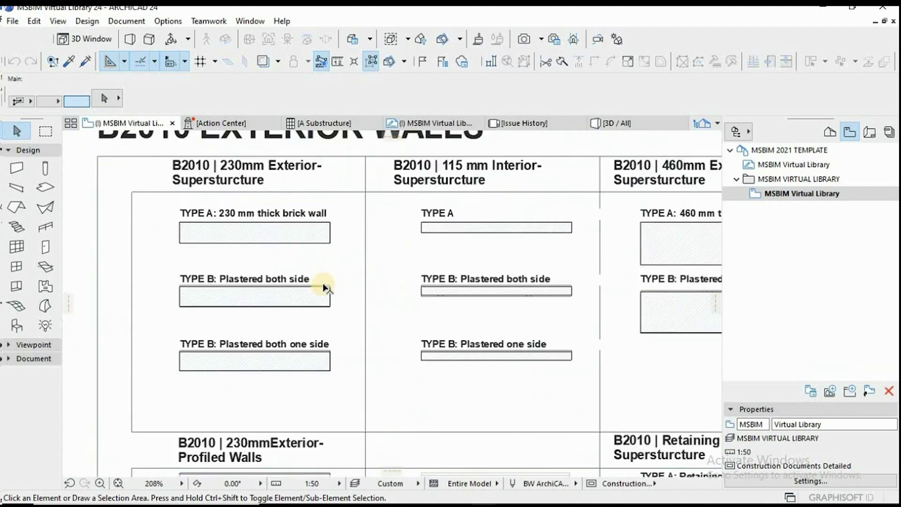
Browse the virtual library plan, examining its furnishing symbols, kitchen layouts and the other object sheets
{"action": "scroll", "coordinate": [306, 424], "scroll_direction": "up", "scroll_amount": 3}
{"action": "middle_click_drag", "start_coordinate": [307, 285], "coordinate": [324, 177]}
{"action": "scroll", "coordinate": [277, 379], "scroll_direction": "up", "scroll_amount": 1}
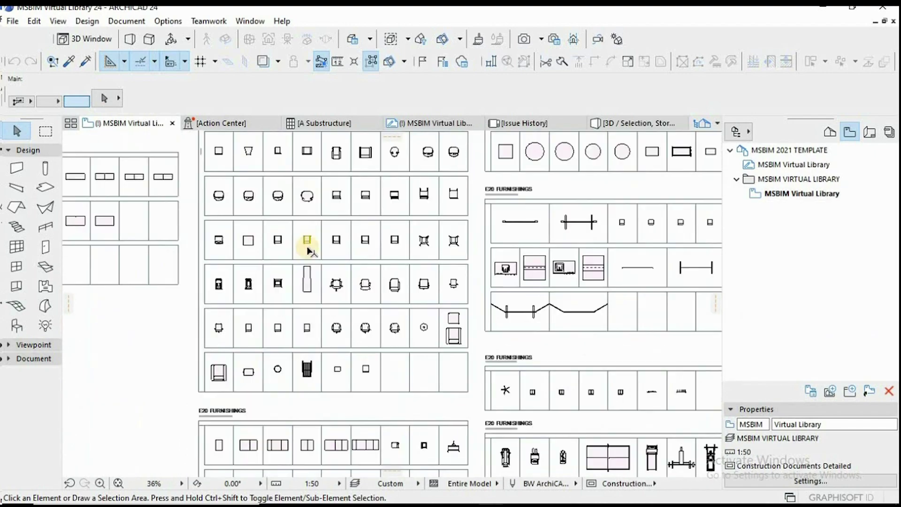
{"action": "scroll", "coordinate": [308, 249], "scroll_direction": "down", "scroll_amount": 4}
{"action": "middle_click_drag", "start_coordinate": [285, 299], "coordinate": [247, 351]}
{"action": "scroll", "coordinate": [553, 242], "scroll_direction": "up", "scroll_amount": 5}
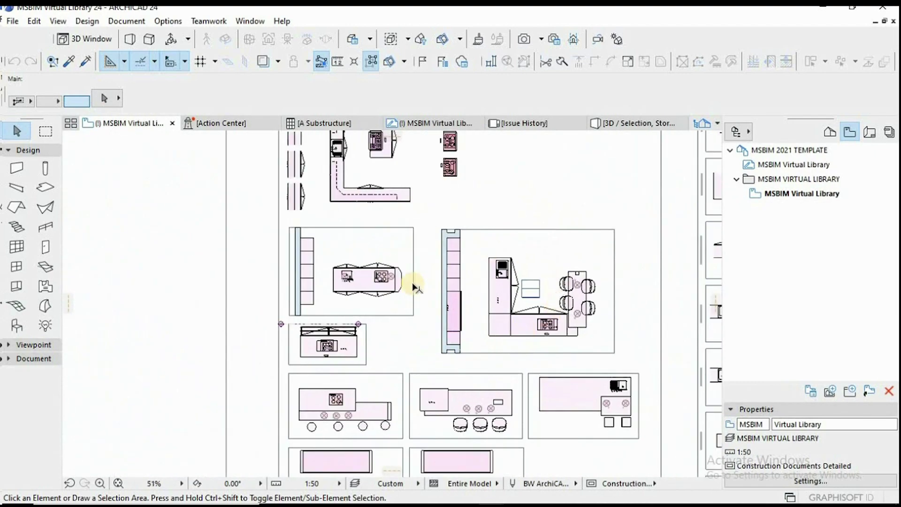
{"action": "scroll", "coordinate": [338, 302], "scroll_direction": "down", "scroll_amount": 7}
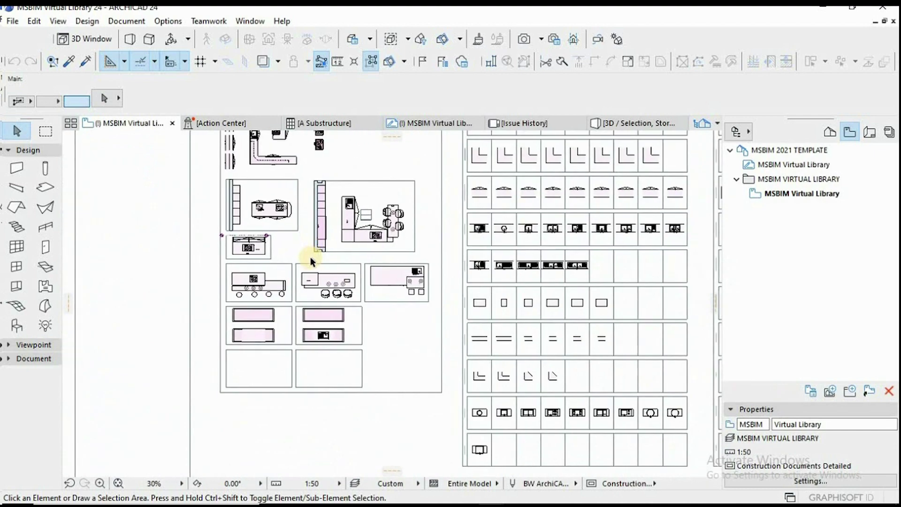
{"action": "scroll", "coordinate": [329, 265], "scroll_direction": "down", "scroll_amount": 2}
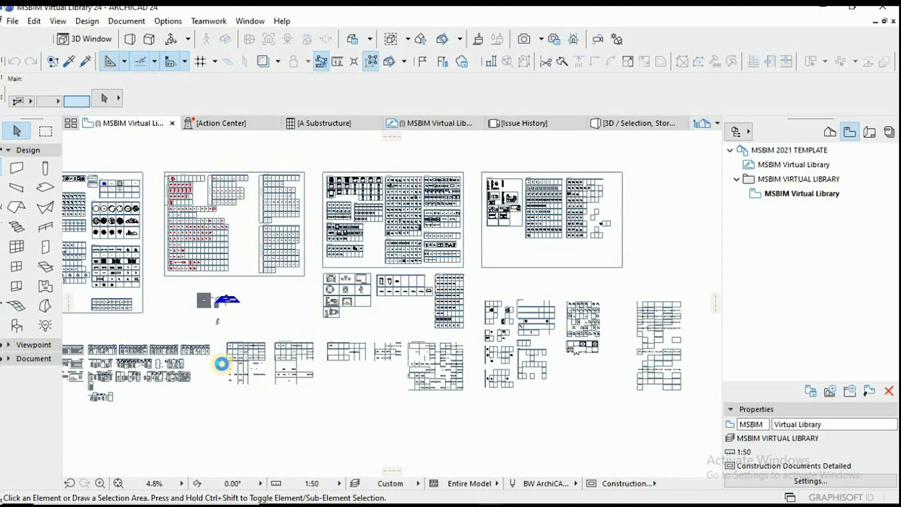
{"action": "scroll", "coordinate": [292, 289], "scroll_direction": "up", "scroll_amount": 6}
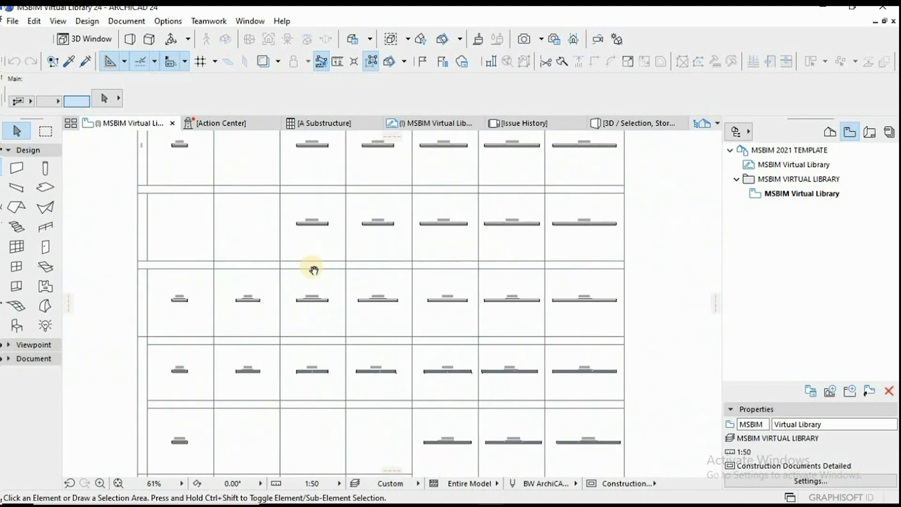
Show the whole virtual library in 3D and examine its rows of objects, including the glazed panels, from several viewpoints
{"action": "key", "text": "F3"}
{"action": "scroll", "coordinate": [185, 357], "scroll_direction": "down", "scroll_amount": 2}
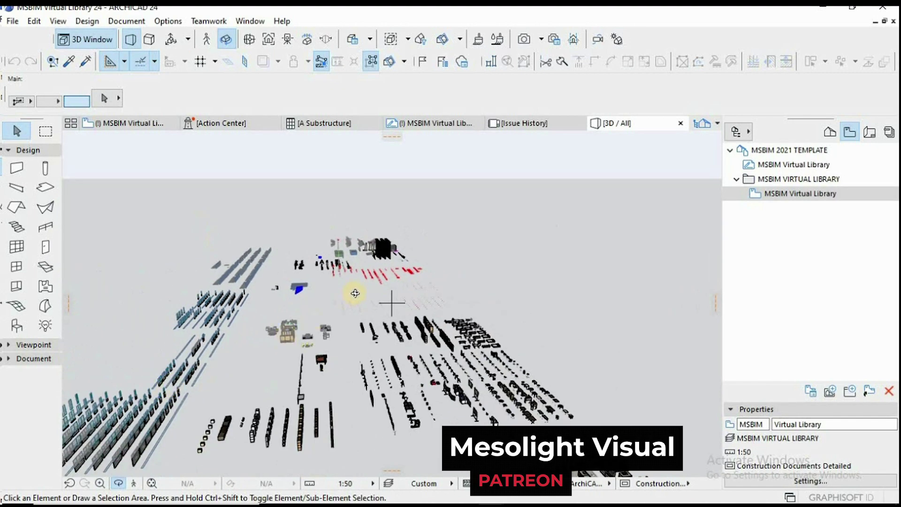
{"action": "scroll", "coordinate": [328, 305], "scroll_direction": "down", "scroll_amount": 4}
{"action": "scroll", "coordinate": [281, 301], "scroll_direction": "up", "scroll_amount": 5}
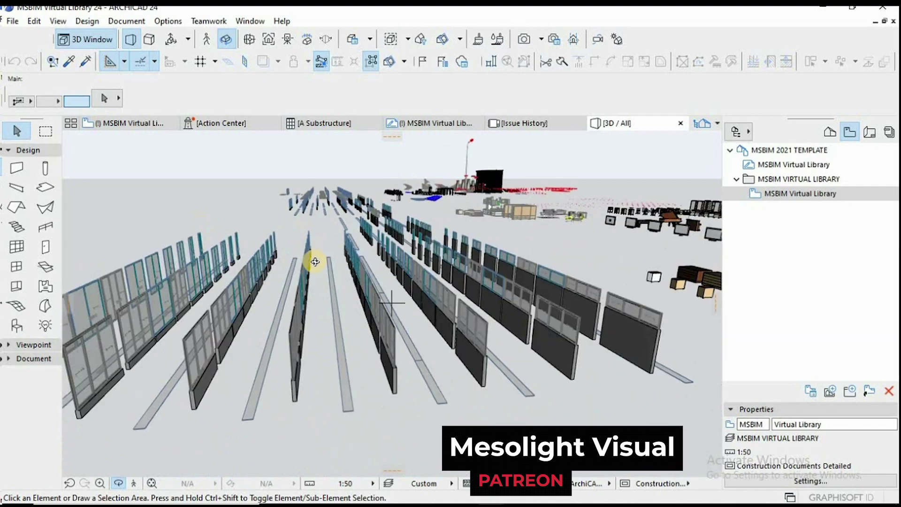
{"action": "left_click_drag", "start_coordinate": [314, 261], "coordinate": [377, 272]}
{"action": "scroll", "coordinate": [377, 272], "scroll_direction": "down", "scroll_amount": 5}
{"action": "left_click_drag", "start_coordinate": [280, 359], "coordinate": [405, 271]}
{"action": "scroll", "coordinate": [405, 271], "scroll_direction": "up", "scroll_amount": 5}
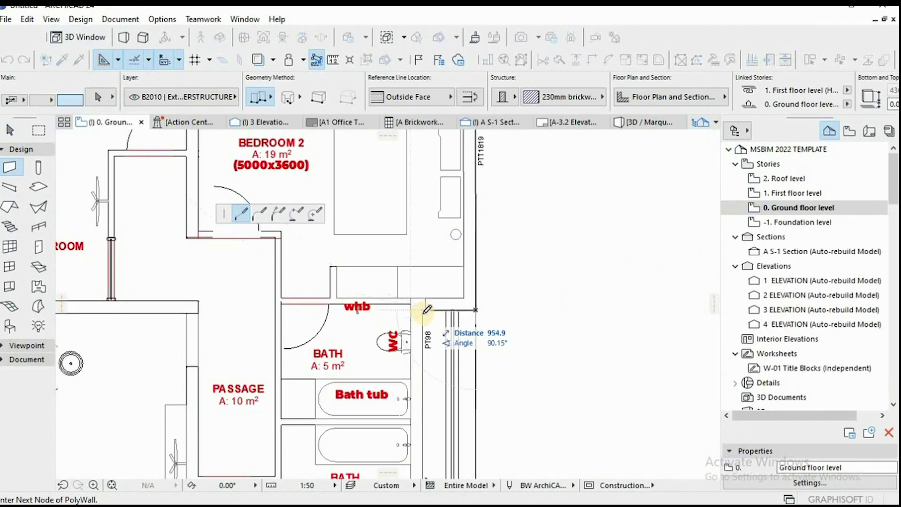
In the house project, trace the 230 mm brick wall chain around the outer recesses beside the baths and Bedroom 1 to the garage
{"action": "middle_click_drag", "start_coordinate": [420, 270], "coordinate": [415, 102]}
{"action": "left_click", "coordinate": [417, 368]}
{"action": "left_click", "coordinate": [468, 368]}
{"action": "scroll", "coordinate": [467, 367], "scroll_direction": "down", "scroll_amount": 3}
{"action": "middle_click_drag", "start_coordinate": [466, 368], "coordinate": [462, 214]}
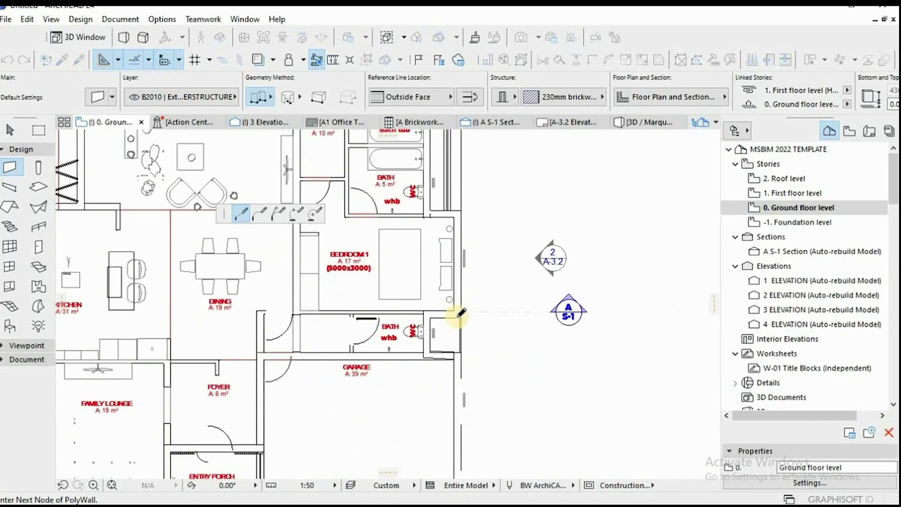
{"action": "scroll", "coordinate": [461, 315], "scroll_direction": "up", "scroll_amount": 3}
{"action": "scroll", "coordinate": [411, 386], "scroll_direction": "up", "scroll_amount": 3}
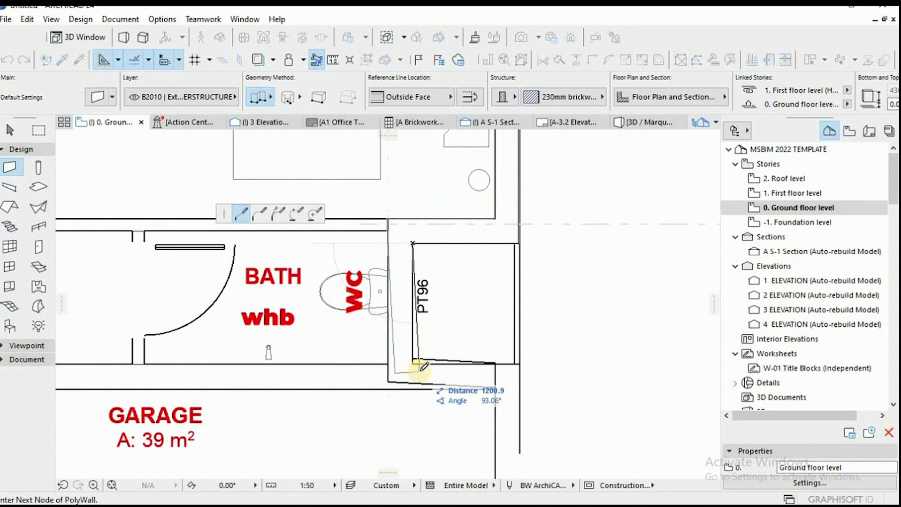
{"action": "scroll", "coordinate": [509, 401], "scroll_direction": "down", "scroll_amount": 5}
{"action": "middle_click_drag", "start_coordinate": [509, 401], "coordinate": [527, 271]}
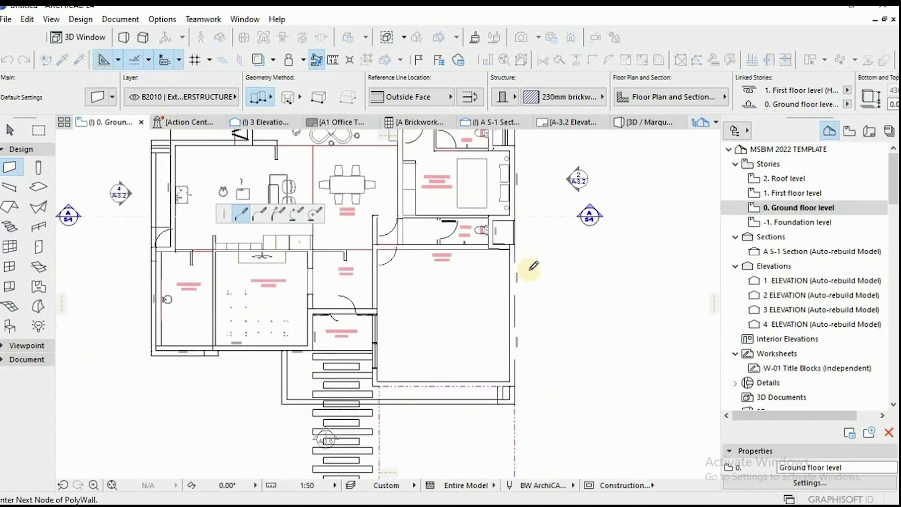
Continue the 230 mm brick wall chain along the garage's outer and front edges and back to the entry porch
{"action": "scroll", "coordinate": [521, 382], "scroll_direction": "up", "scroll_amount": 2}
{"action": "middle_click_drag", "start_coordinate": [522, 382], "coordinate": [525, 329]}
{"action": "left_click", "coordinate": [525, 328]}
{"action": "left_click", "coordinate": [327, 328]}
{"action": "scroll", "coordinate": [327, 228], "scroll_direction": "up", "scroll_amount": 3}
{"action": "left_click", "coordinate": [328, 231]}
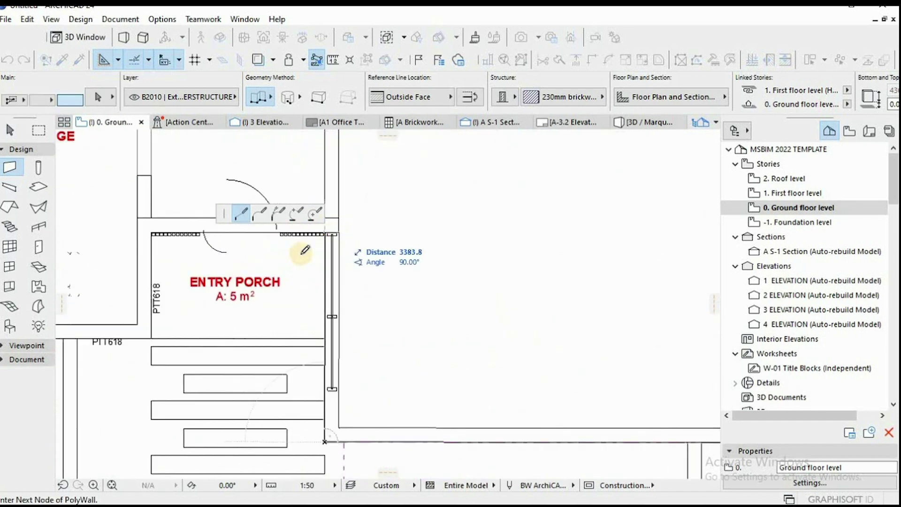
Continue the wall chain around the entry porch recess and along the front of the family lounge to the scullery's outer corner
{"action": "middle_click_drag", "start_coordinate": [159, 227], "coordinate": [319, 249]}
{"action": "left_click", "coordinate": [316, 253]}
{"action": "left_click", "coordinate": [315, 358]}
{"action": "scroll", "coordinate": [314, 358], "scroll_direction": "down", "scroll_amount": 2}
{"action": "middle_click_drag", "start_coordinate": [91, 355], "coordinate": [273, 333]}
{"action": "scroll", "coordinate": [235, 356], "scroll_direction": "up", "scroll_amount": 2}
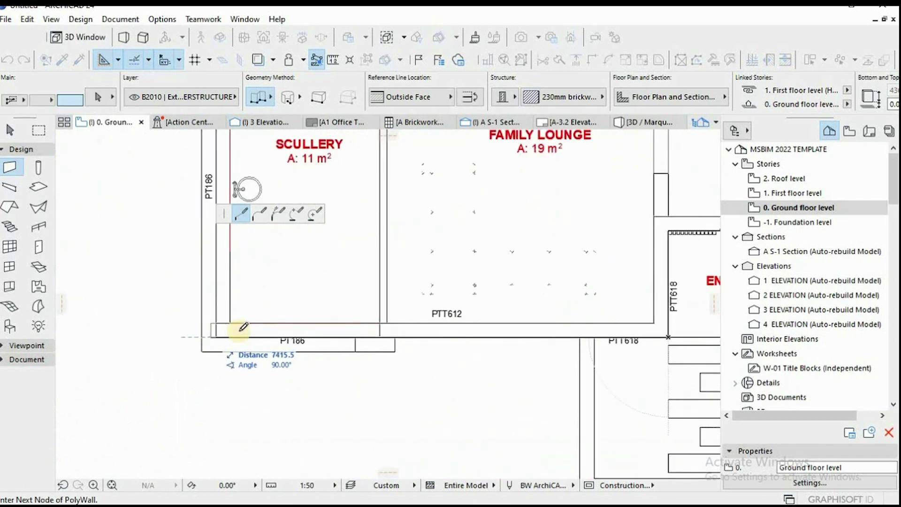
{"action": "scroll", "coordinate": [227, 412], "scroll_direction": "down", "scroll_amount": 2}
{"action": "scroll", "coordinate": [217, 250], "scroll_direction": "up", "scroll_amount": 4}
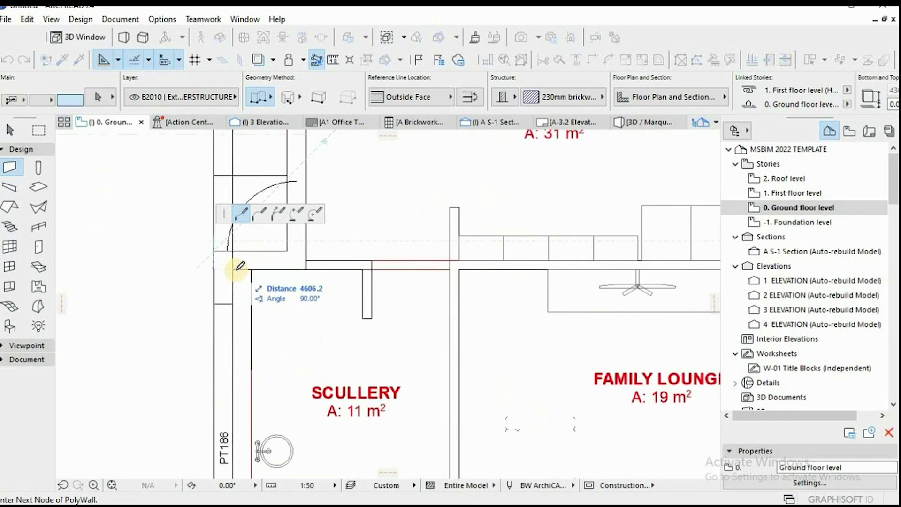
Trace the wall chain from the scullery past the kitchen door recess and around the kitchen to the outdoor area's folding doors
{"action": "left_click", "coordinate": [215, 250]}
{"action": "left_click", "coordinate": [287, 251]}
{"action": "scroll", "coordinate": [305, 250], "scroll_direction": "down", "scroll_amount": 1}
{"action": "middle_click_drag", "start_coordinate": [338, 160], "coordinate": [340, 258]}
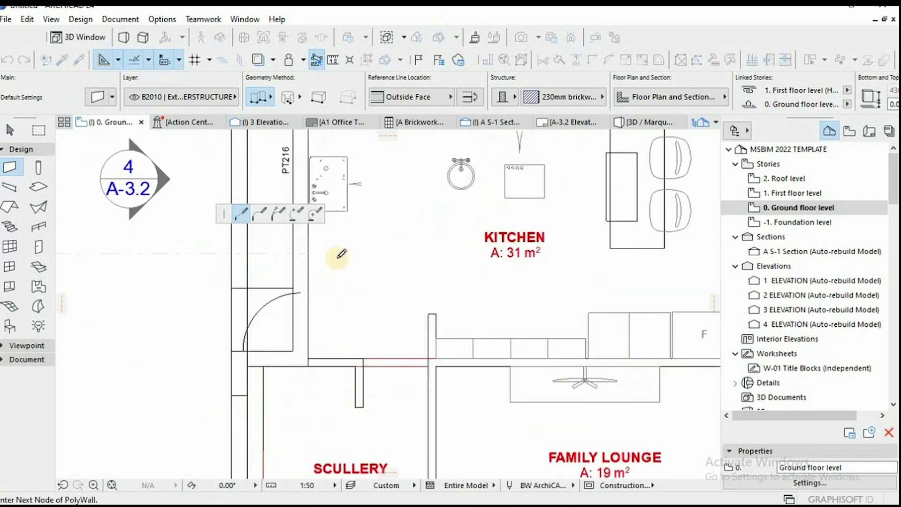
{"action": "middle_click_drag", "start_coordinate": [346, 188], "coordinate": [348, 371]}
{"action": "scroll", "coordinate": [348, 370], "scroll_direction": "down", "scroll_amount": 2}
{"action": "left_click", "coordinate": [309, 251]}
{"action": "left_click", "coordinate": [482, 251]}
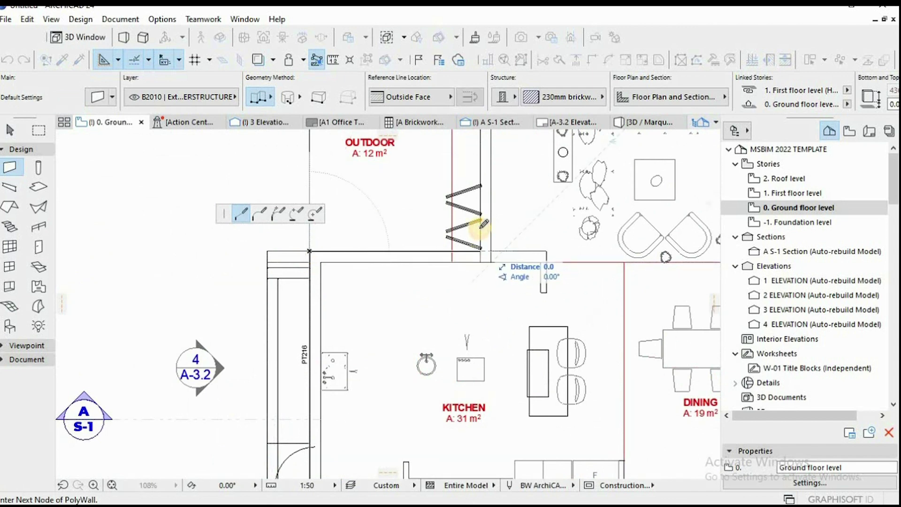
Continue the wall chain along the inner side of the outdoor area and step it out to the master bedroom's porch side
{"action": "scroll", "coordinate": [481, 235], "scroll_direction": "down", "scroll_amount": 1}
{"action": "middle_click_drag", "start_coordinate": [481, 229], "coordinate": [477, 336]}
{"action": "left_click", "coordinate": [476, 338]}
{"action": "left_click", "coordinate": [419, 338]}
{"action": "middle_click_drag", "start_coordinate": [413, 258], "coordinate": [409, 324]}
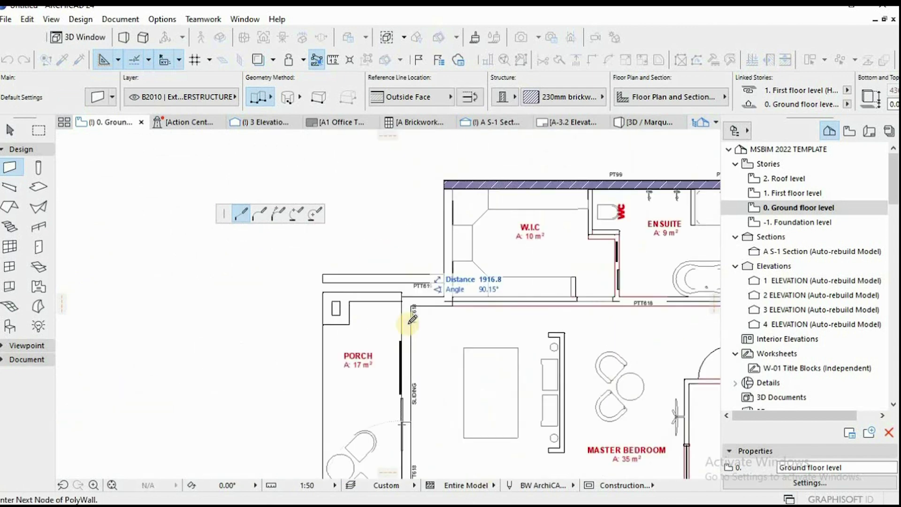
Trace the wall chain past the master bedroom and finish it at the W.I.C. corner against the existing brick wall
{"action": "scroll", "coordinate": [403, 297], "scroll_direction": "up", "scroll_amount": 2}
{"action": "left_click", "coordinate": [402, 296]}
{"action": "left_click", "coordinate": [473, 297]}
{"action": "middle_click_drag", "start_coordinate": [479, 230], "coordinate": [444, 444]}
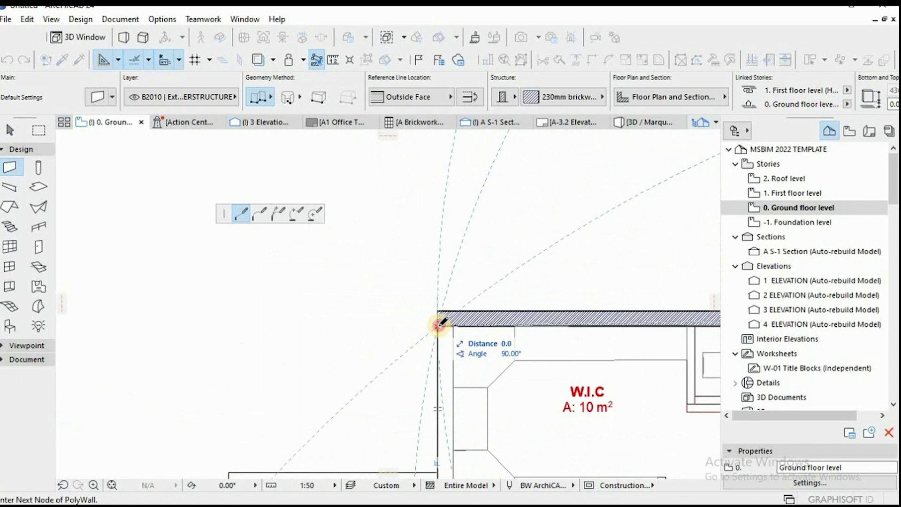
{"action": "left_click", "coordinate": [439, 323]}
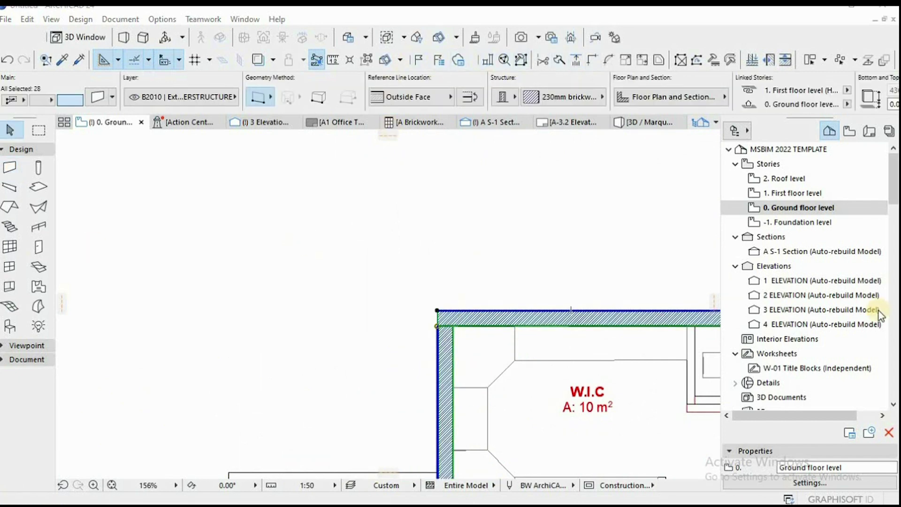
Suspend grouping and intersect the two brick walls that meet at the W.I.C.'s outer corner
{"action": "left_click", "coordinate": [366, 59]}
{"action": "left_click", "coordinate": [444, 318]}
{"action": "left_click", "coordinate": [445, 346], "text": "shift"}
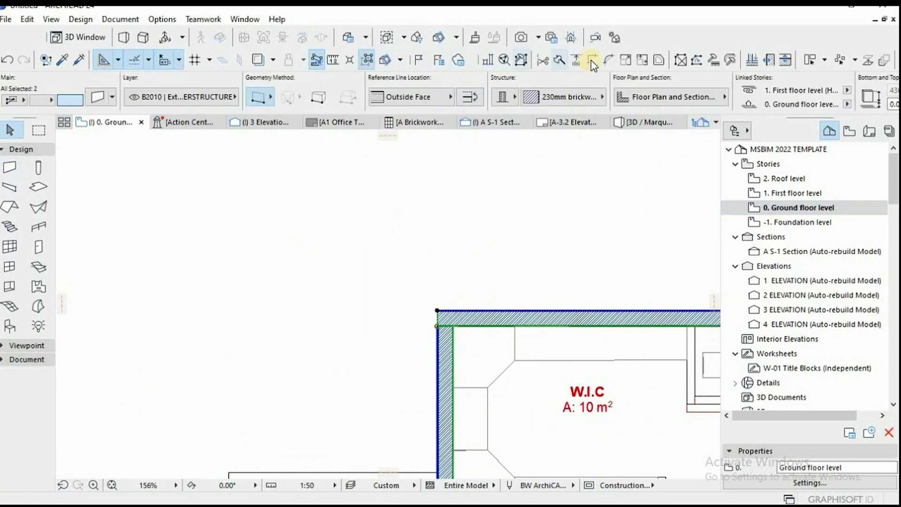
{"action": "left_click", "coordinate": [590, 60]}
{"action": "left_click", "coordinate": [464, 254]}
Inspect the completed exterior wall outline in 3D, then return to the ground floor plan
{"action": "scroll", "coordinate": [465, 253], "scroll_direction": "down", "scroll_amount": 2}
{"action": "middle_click_drag", "start_coordinate": [464, 254], "coordinate": [478, 257]}
{"action": "scroll", "coordinate": [478, 257], "scroll_direction": "down", "scroll_amount": 5}
{"action": "key", "text": "F5"}
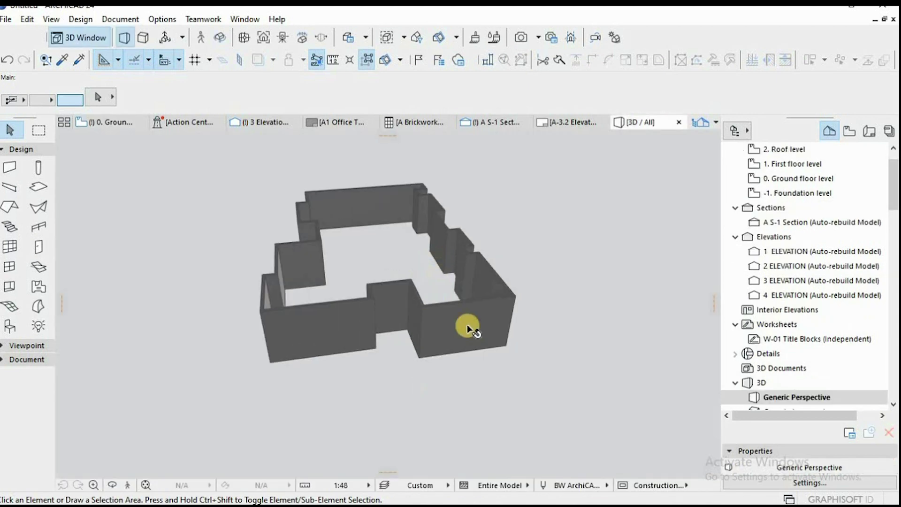
{"action": "middle_click_drag", "start_coordinate": [250, 288], "coordinate": [445, 312], "text": "shift"}
{"action": "key", "text": "F2"}
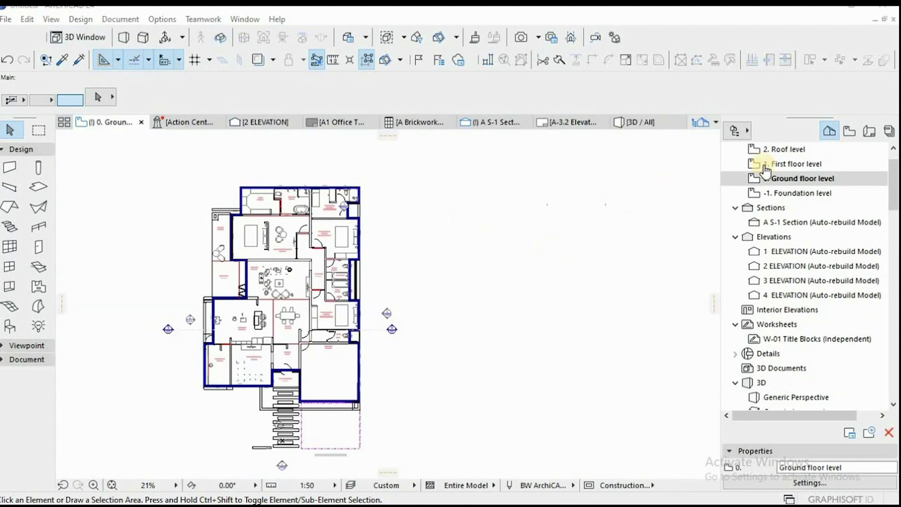
Review the project's architectural view folders and examine the saved views 1 Elevation and 2 Elevation
{"action": "left_click", "coordinate": [849, 131]}
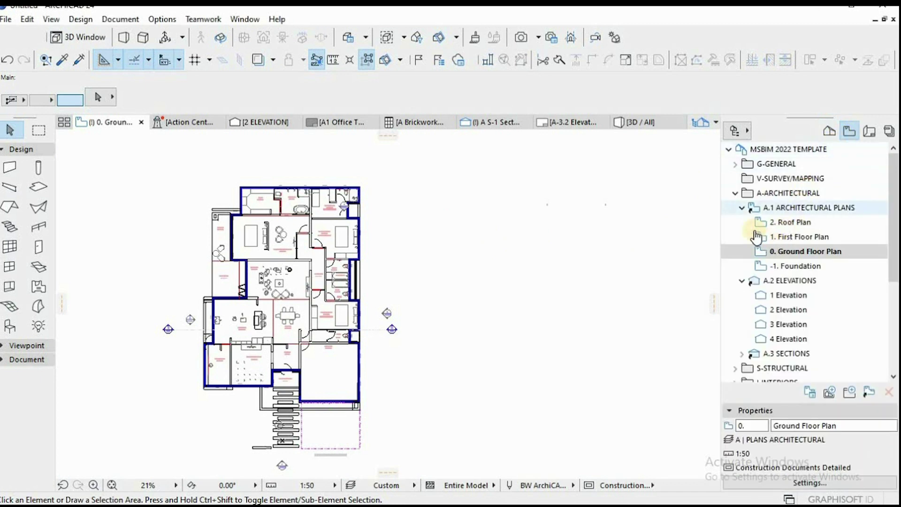
{"action": "left_click", "coordinate": [741, 209]}
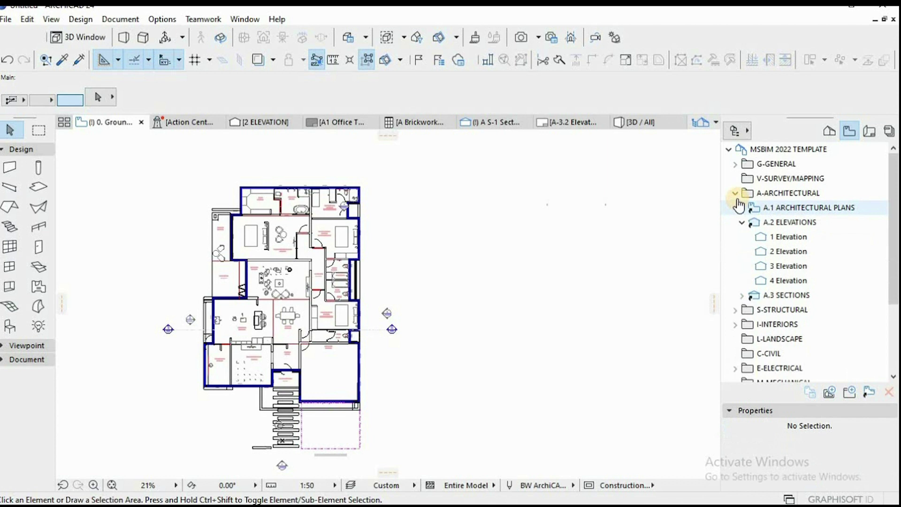
{"action": "left_click", "coordinate": [735, 193]}
{"action": "left_click", "coordinate": [735, 194]}
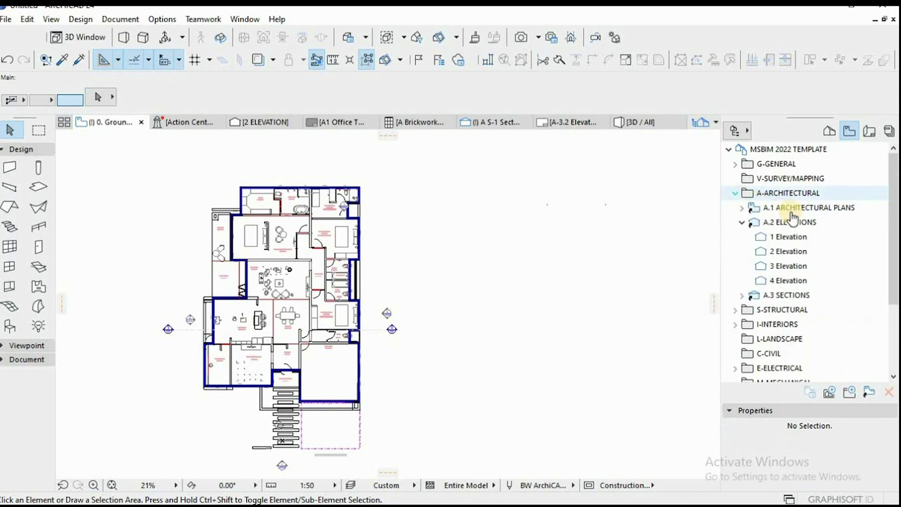
{"action": "double_click", "coordinate": [785, 243]}
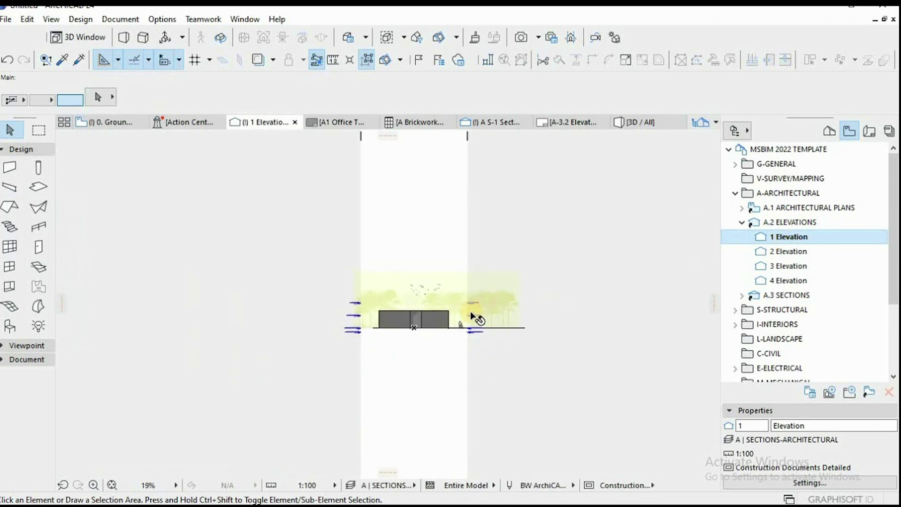
{"action": "scroll", "coordinate": [404, 323], "scroll_direction": "up", "scroll_amount": 5}
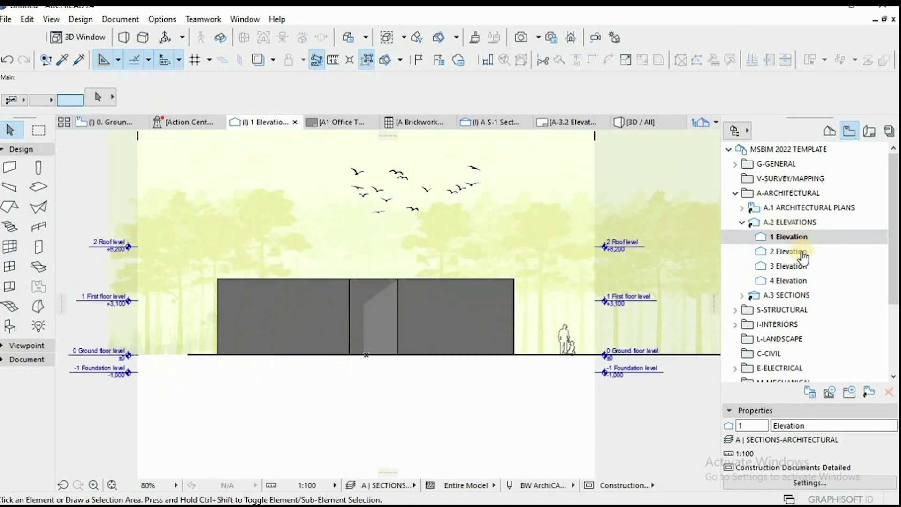
{"action": "left_click", "coordinate": [799, 253]}
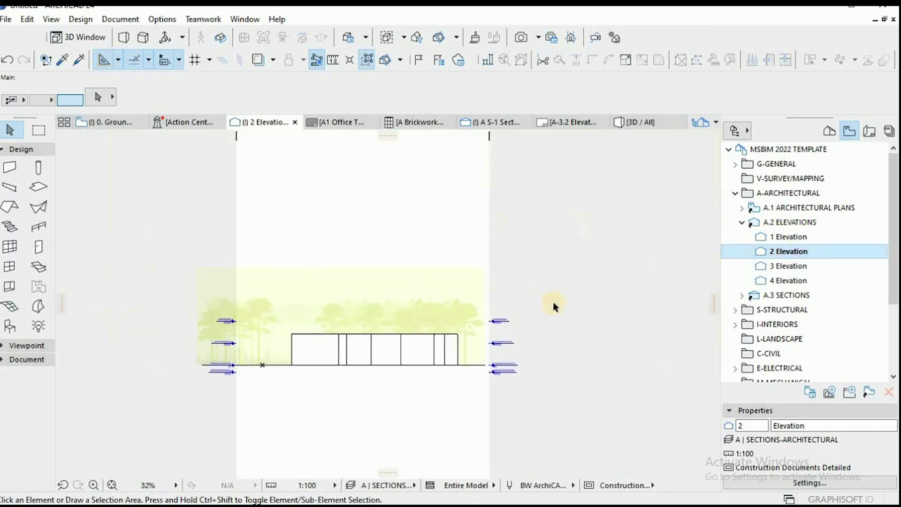
{"action": "scroll", "coordinate": [377, 379], "scroll_direction": "up", "scroll_amount": 2}
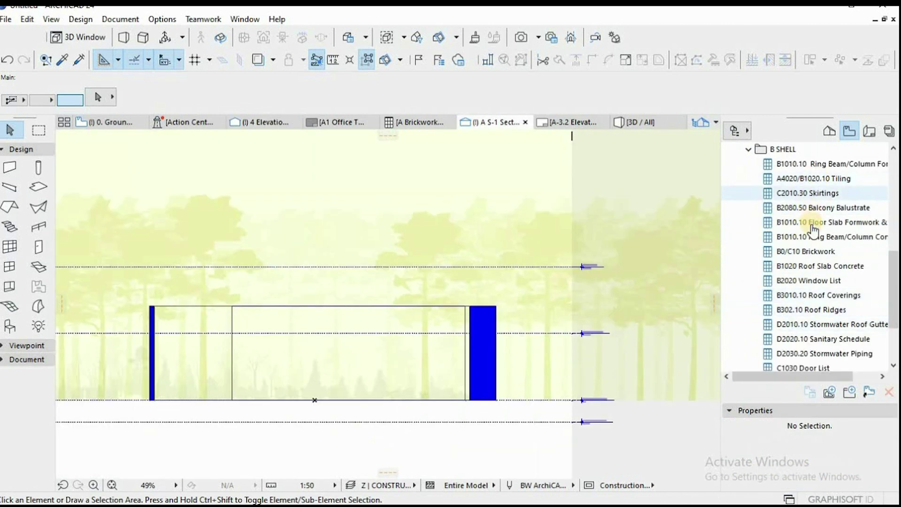
Show the B0/C10 Brickwork schedule and look through the other available schedules
{"action": "left_click", "coordinate": [815, 255]}
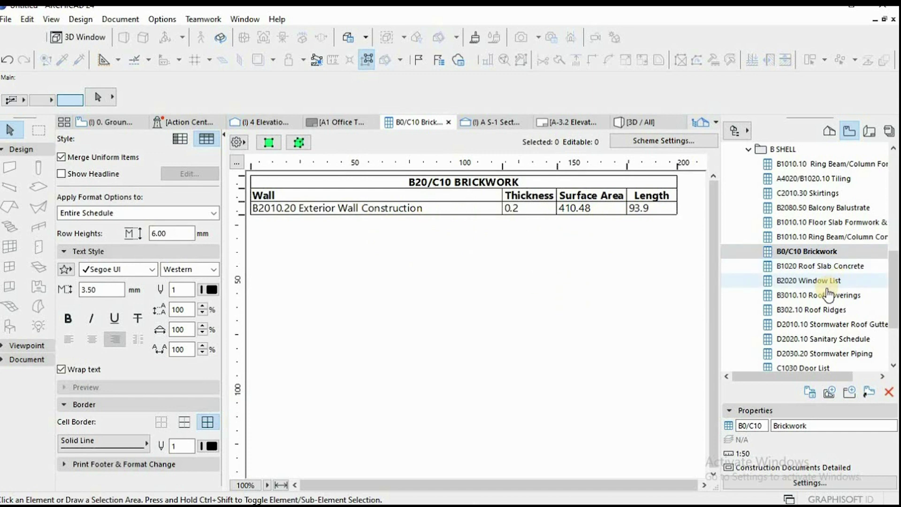
{"action": "scroll", "coordinate": [824, 300], "scroll_direction": "down", "scroll_amount": 2}
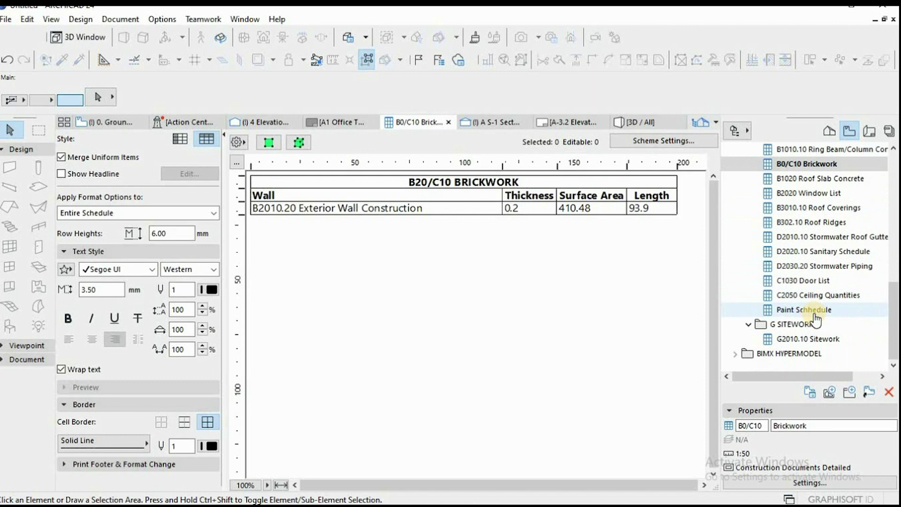
{"action": "scroll", "coordinate": [821, 302], "scroll_direction": "up", "scroll_amount": 2}
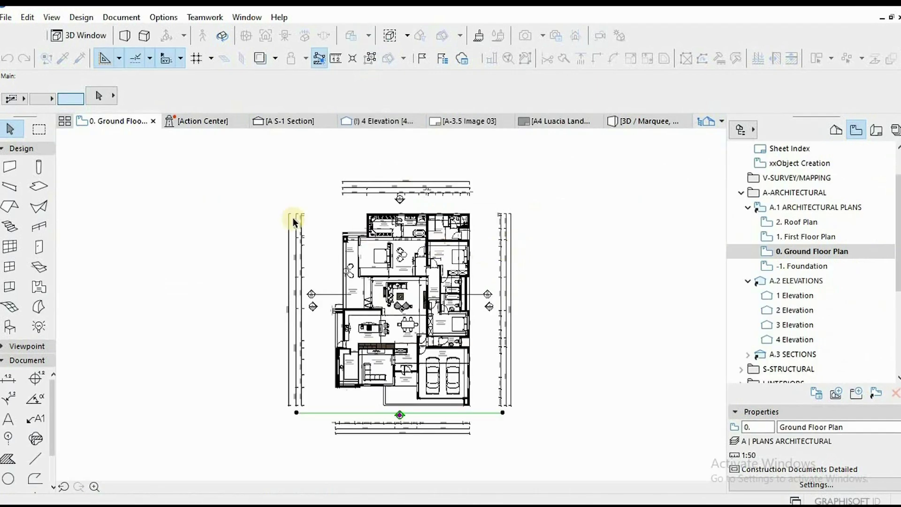
In the fully detailed house project, draw a marquee around the entire ground floor plan, including its dimension lines
{"action": "left_click", "coordinate": [38, 129]}
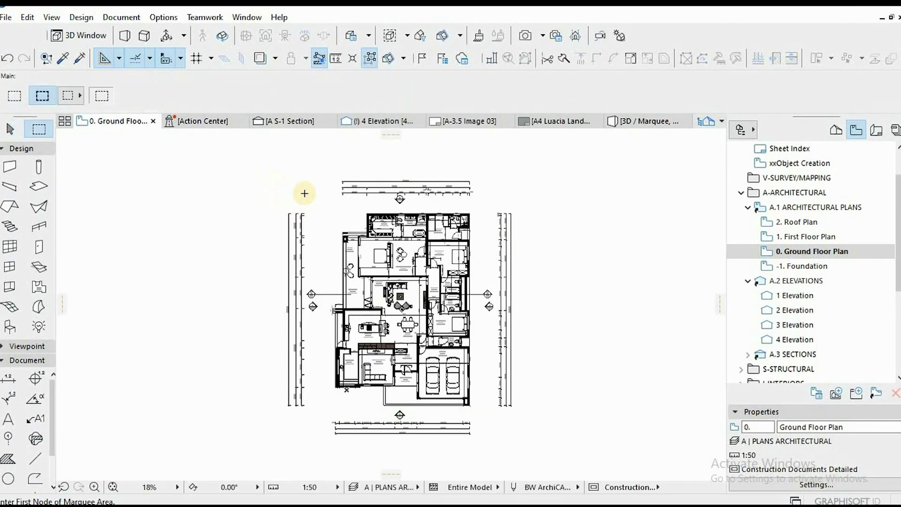
{"action": "left_click", "coordinate": [284, 179]}
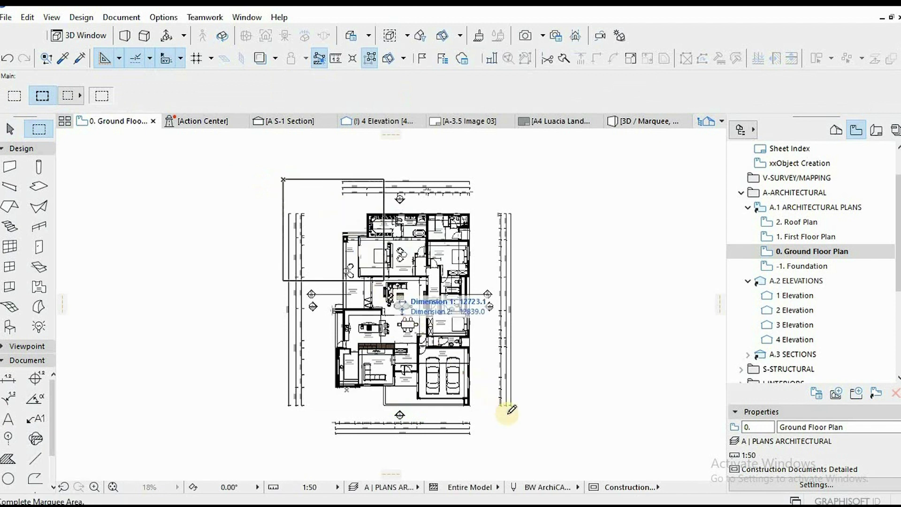
{"action": "left_click", "coordinate": [538, 454]}
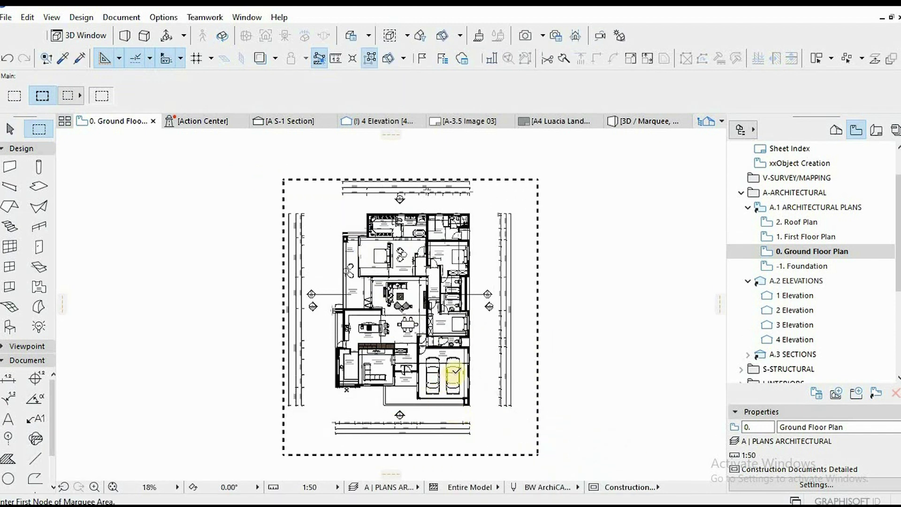
Show the marqueed house in 3D and orbit around to the garage front
{"action": "key", "text": "F5"}
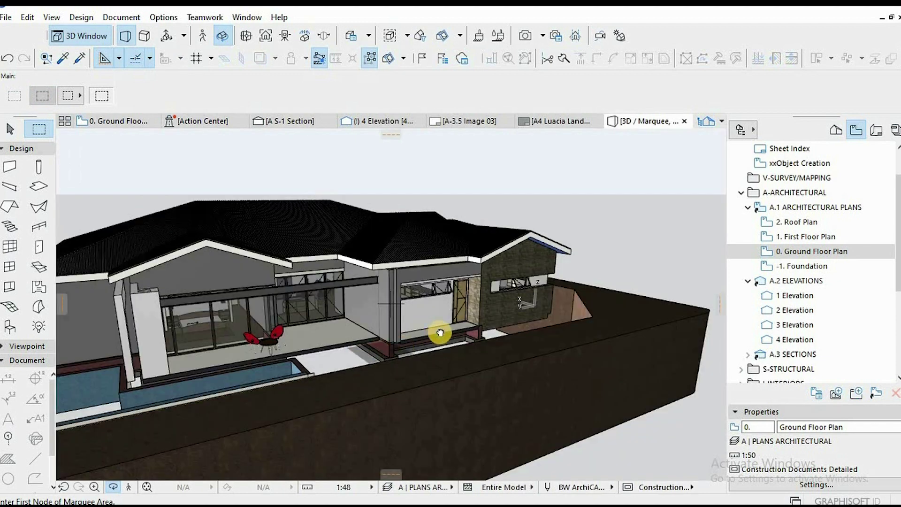
{"action": "middle_click_drag", "start_coordinate": [440, 333], "coordinate": [305, 256], "text": "shift"}
{"action": "key", "text": "Escape"}
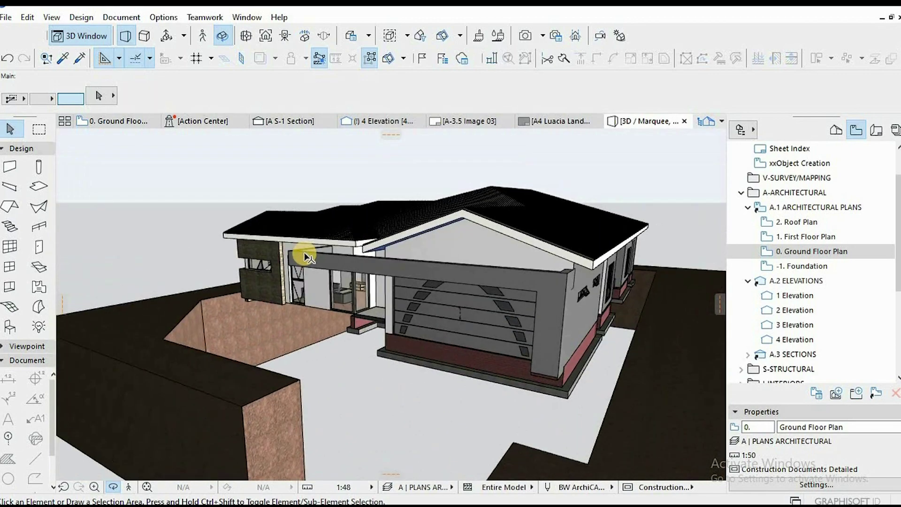
Apply the 02 MSBIM | All layer combination to the 3D view
{"action": "key", "text": "ctrl+l"}
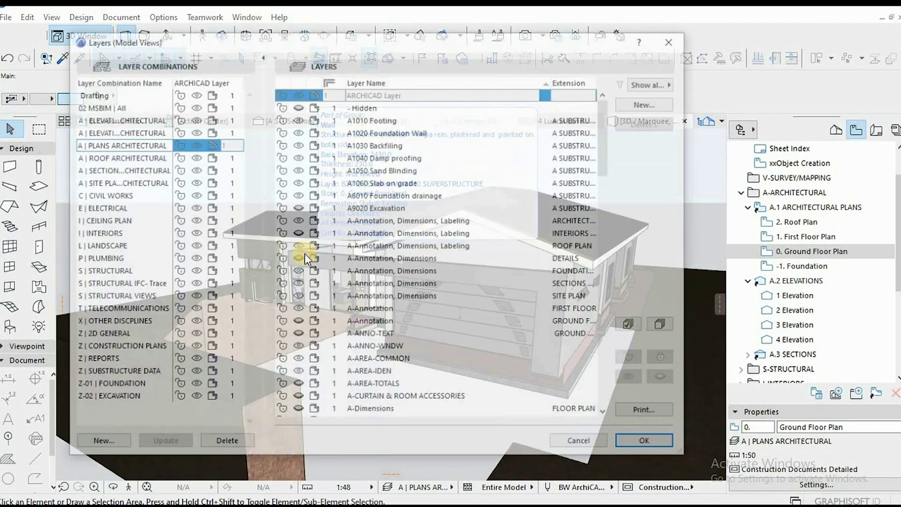
{"action": "left_click", "coordinate": [141, 107]}
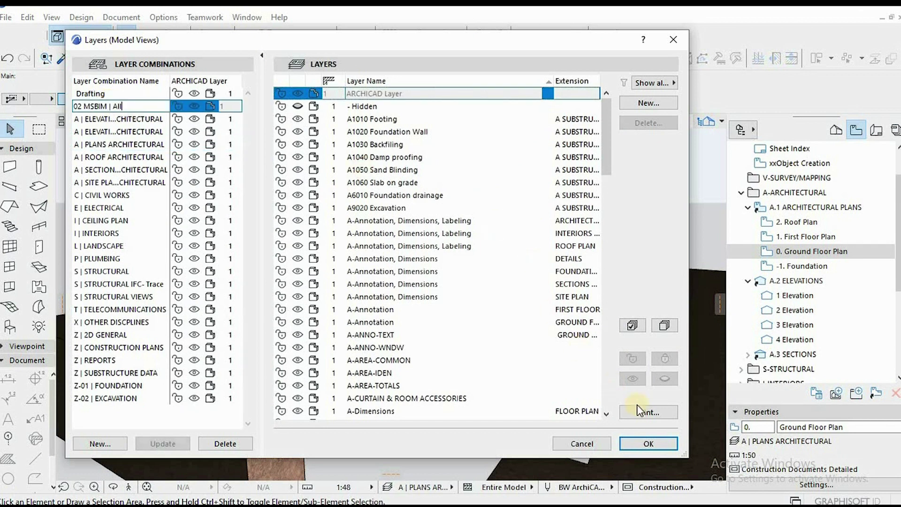
{"action": "left_click", "coordinate": [623, 446]}
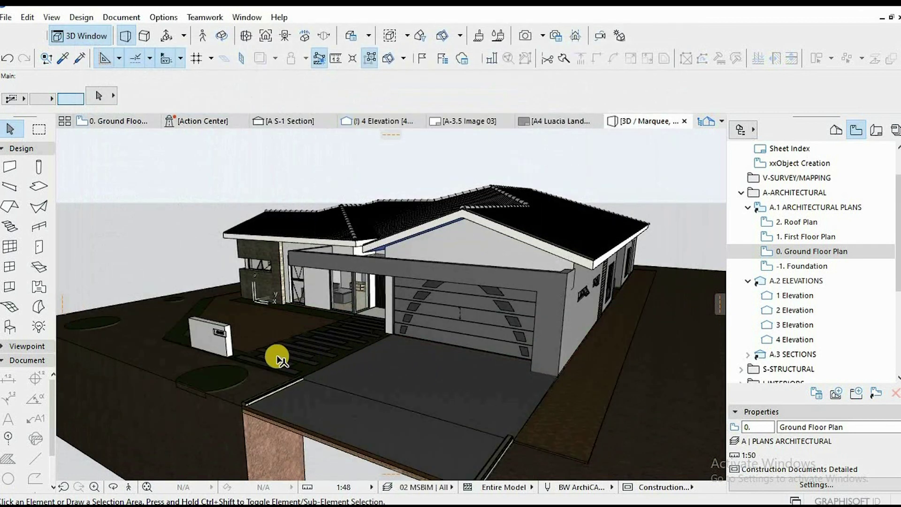
Examine the house exterior in 3D, selecting the front garden slab and the surrounding terrain mesh to inspect them
{"action": "middle_click_drag", "start_coordinate": [268, 341], "coordinate": [461, 392], "text": "shift"}
{"action": "middle_click_drag", "start_coordinate": [446, 360], "coordinate": [513, 394], "text": "shift"}
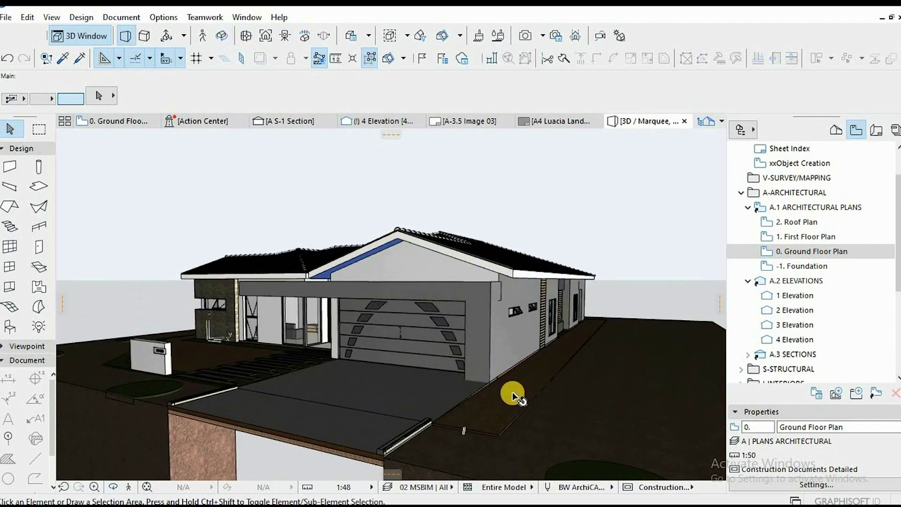
{"action": "left_click", "coordinate": [512, 394]}
{"action": "left_click", "coordinate": [217, 353]}
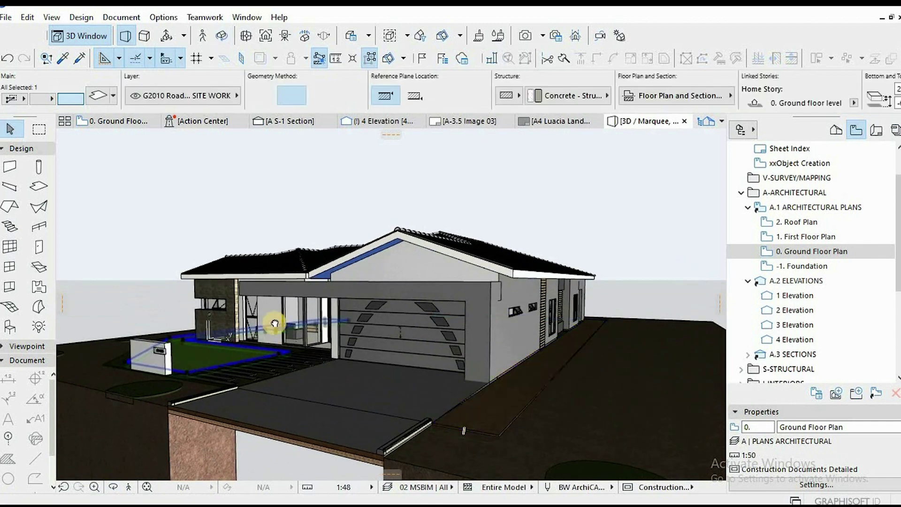
{"action": "middle_click_drag", "start_coordinate": [554, 357], "coordinate": [550, 336], "text": "shift"}
{"action": "left_click", "coordinate": [518, 342]}
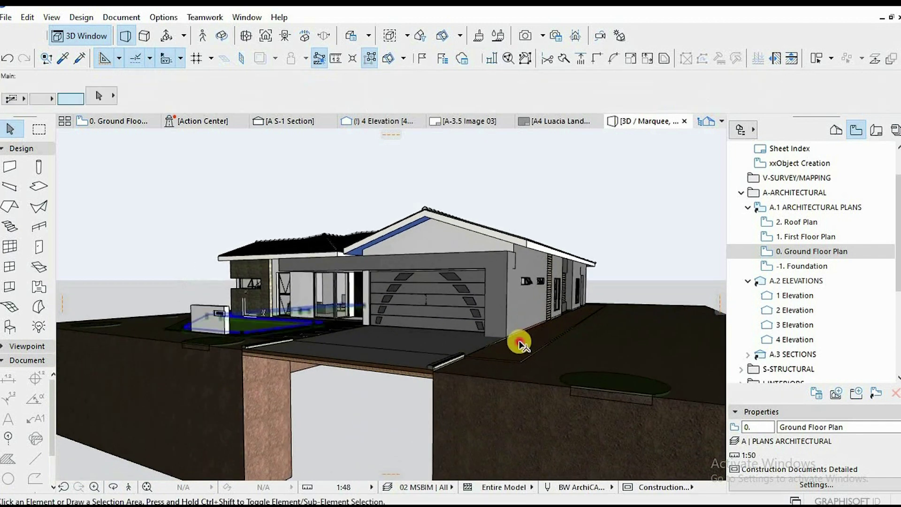
{"action": "left_click", "coordinate": [525, 410]}
{"action": "left_click", "coordinate": [526, 412]}
{"action": "mouse_move", "coordinate": [488, 371]}
{"action": "middle_mouse_down", "text": "shift"}
{"action": "mouse_move", "coordinate": [416, 346]}
{"action": "mouse_move", "coordinate": [384, 300]}
{"action": "mouse_move", "coordinate": [386, 332]}
{"action": "mouse_move", "coordinate": [432, 346]}
{"action": "mouse_move", "coordinate": [429, 293]}
{"action": "mouse_move", "coordinate": [533, 347]}
{"action": "mouse_move", "coordinate": [548, 367]}
{"action": "mouse_move", "coordinate": [454, 346]}
{"action": "mouse_move", "coordinate": [543, 368]}
{"action": "mouse_move", "coordinate": [530, 371]}
{"action": "middle_mouse_up", "text": "shift"}
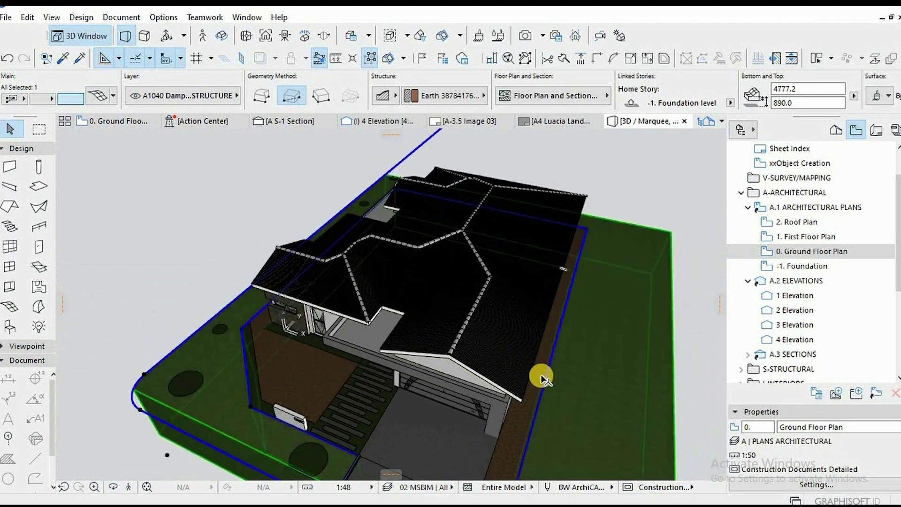
Return to the ground floor plan and open the West Elevation from its marker with the current view settings
{"action": "key", "text": "F2"}
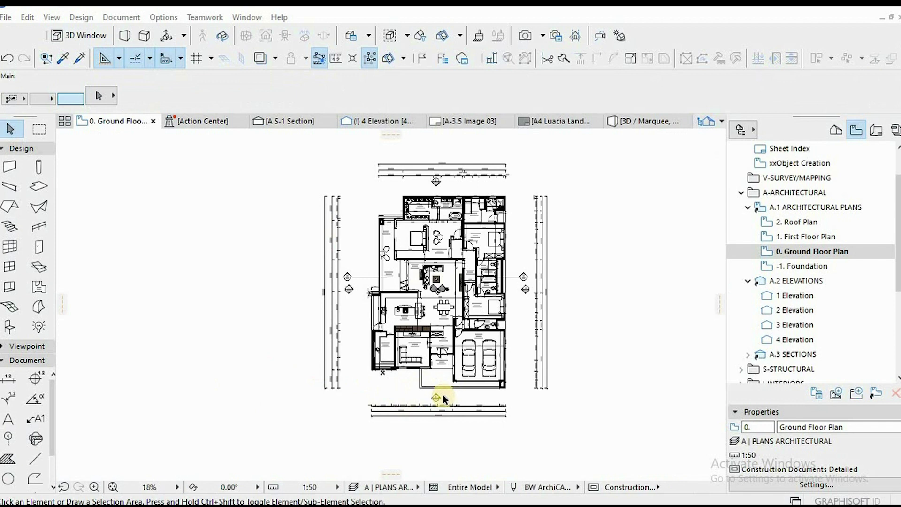
{"action": "scroll", "coordinate": [444, 399], "scroll_direction": "up", "scroll_amount": 3}
{"action": "left_click", "coordinate": [418, 386]}
{"action": "scroll", "coordinate": [416, 394], "scroll_direction": "down", "scroll_amount": 3}
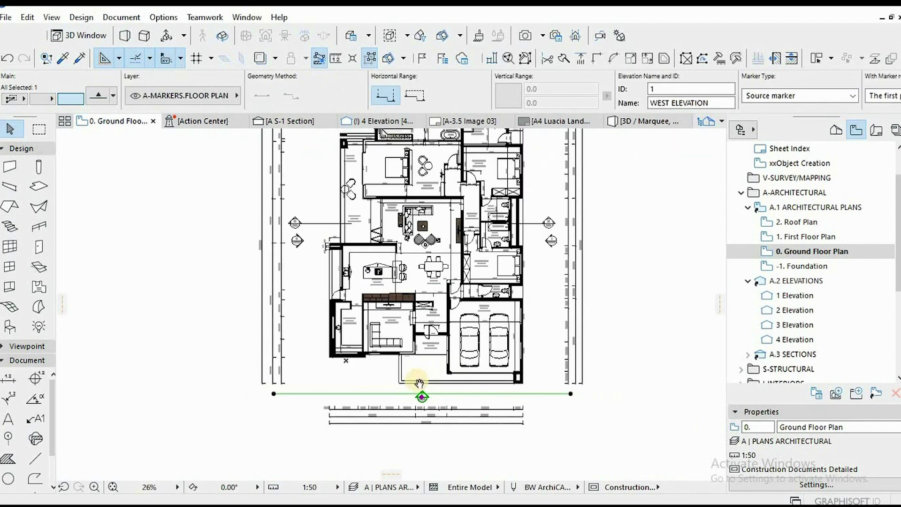
{"action": "right_click", "coordinate": [399, 414]}
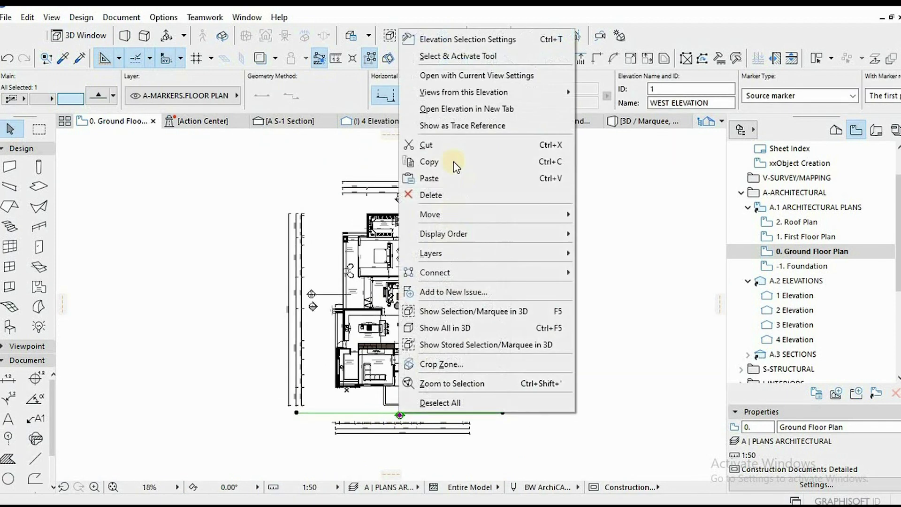
{"action": "left_click", "coordinate": [446, 78]}
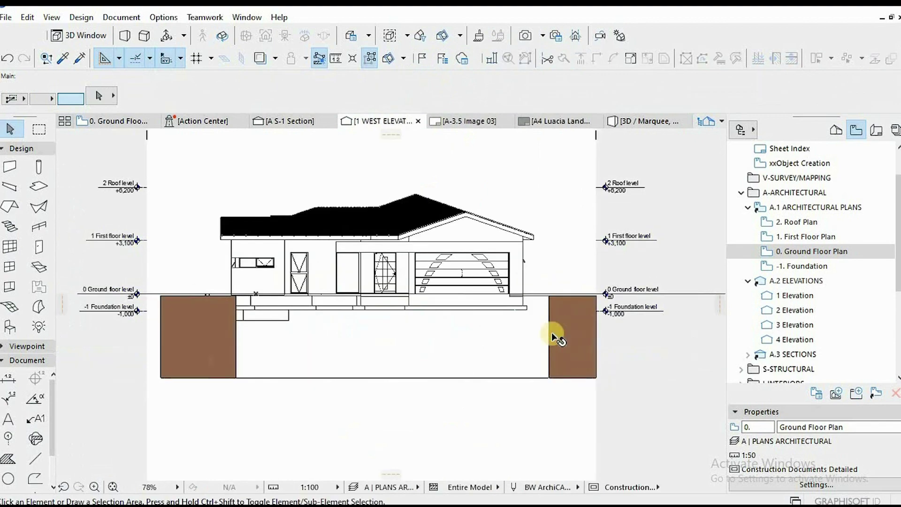
Examine the roof, windows, entrance door and garage door in the West Elevation
{"action": "left_click", "coordinate": [551, 332]}
{"action": "key", "text": "Escape"}
{"action": "scroll", "coordinate": [346, 239], "scroll_direction": "up", "scroll_amount": 3}
{"action": "scroll", "coordinate": [314, 271], "scroll_direction": "down", "scroll_amount": 2}
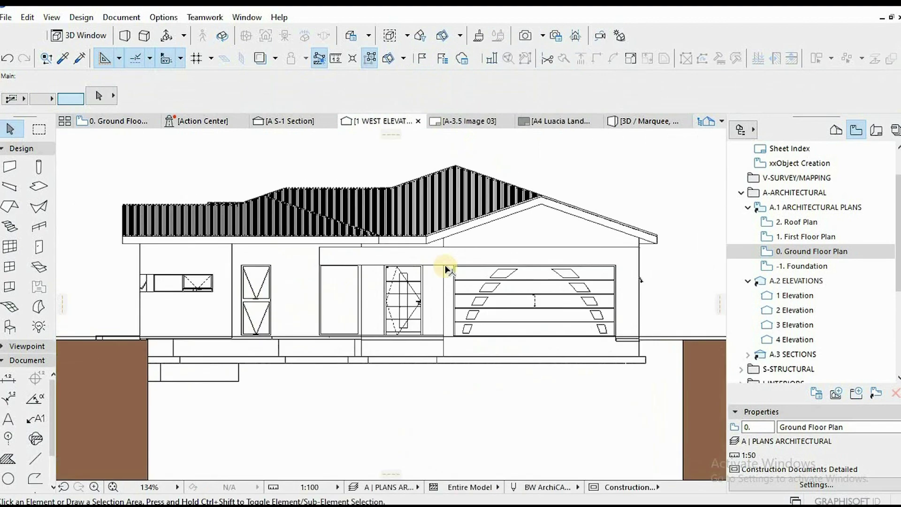
{"action": "scroll", "coordinate": [164, 333], "scroll_direction": "up", "scroll_amount": 2}
{"action": "middle_click_drag", "start_coordinate": [263, 283], "coordinate": [242, 296]}
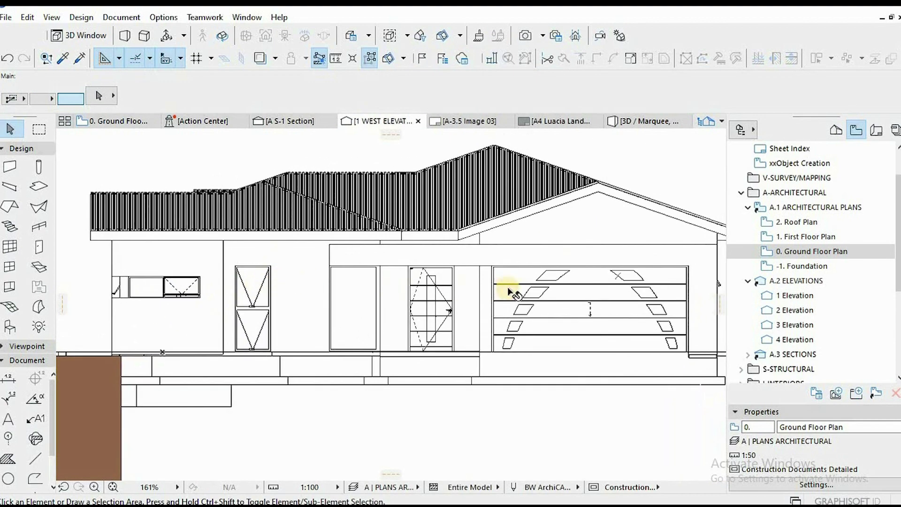
{"action": "scroll", "coordinate": [512, 290], "scroll_direction": "up", "scroll_amount": 1}
{"action": "scroll", "coordinate": [496, 296], "scroll_direction": "down", "scroll_amount": 3}
{"action": "middle_click_drag", "start_coordinate": [434, 282], "coordinate": [428, 259]}
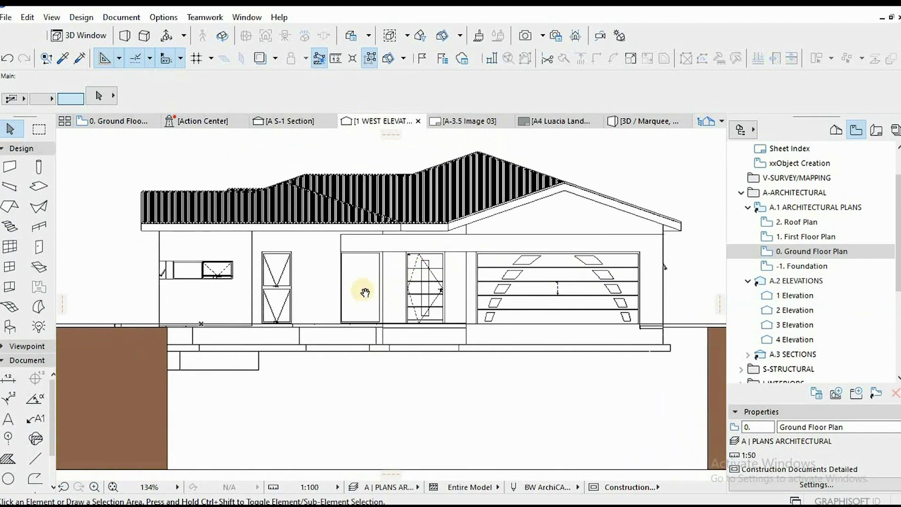
{"action": "scroll", "coordinate": [366, 285], "scroll_direction": "down", "scroll_amount": 2}
{"action": "scroll", "coordinate": [412, 263], "scroll_direction": "up", "scroll_amount": 3}
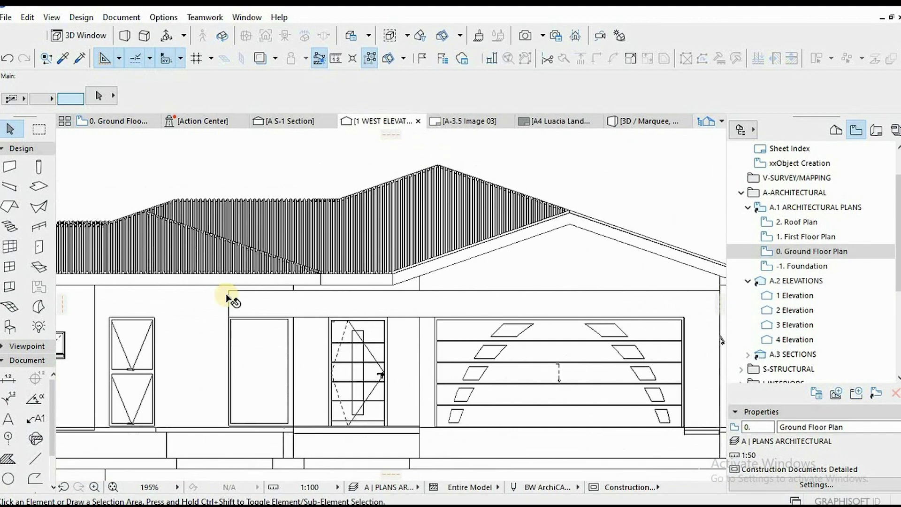
{"action": "scroll", "coordinate": [200, 317], "scroll_direction": "down", "scroll_amount": 1}
{"action": "scroll", "coordinate": [347, 289], "scroll_direction": "up", "scroll_amount": 2}
{"action": "scroll", "coordinate": [347, 289], "scroll_direction": "down", "scroll_amount": 1}
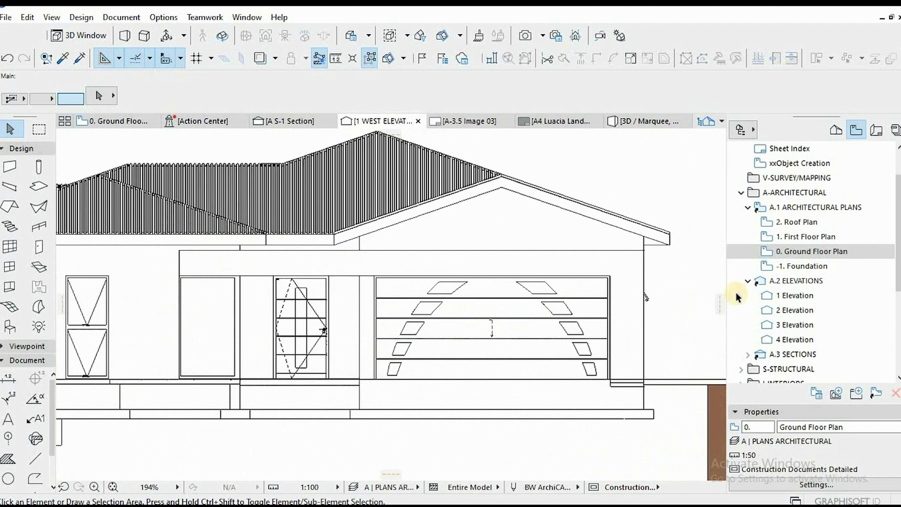
Open the saved view 1 Elevation for review, then 2 Elevation
{"action": "left_click", "coordinate": [792, 295]}
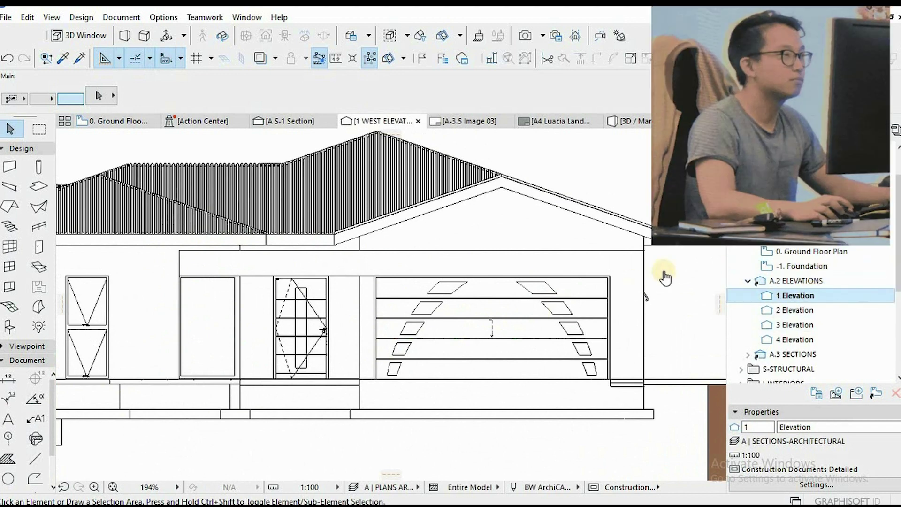
{"action": "double_click", "coordinate": [798, 296]}
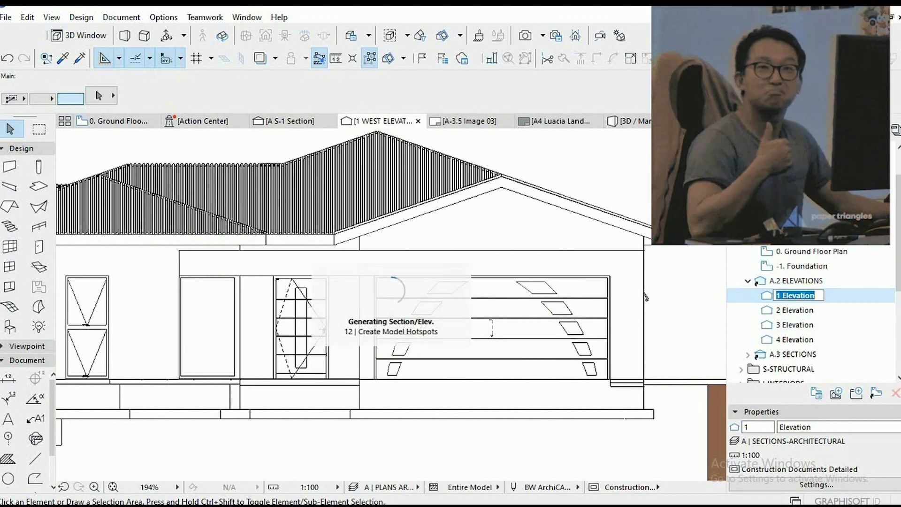
{"action": "scroll", "coordinate": [511, 319], "scroll_direction": "down", "scroll_amount": 3}
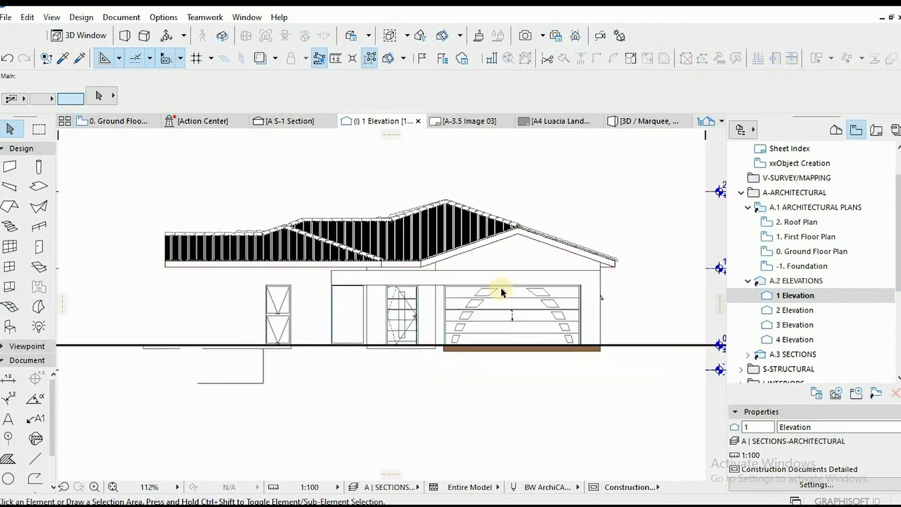
{"action": "double_click", "coordinate": [795, 310]}
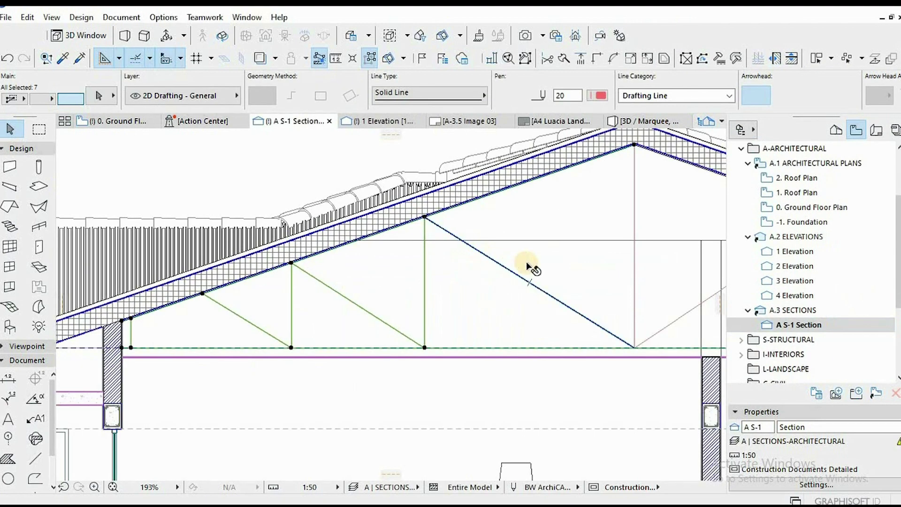
Add the remaining roof truss lines in A S-1 Section to the selection and create a truss from them with TrussMaker
{"action": "scroll", "coordinate": [429, 201], "scroll_direction": "down", "scroll_amount": 2}
{"action": "left_click", "coordinate": [421, 217], "text": "shift"}
{"action": "left_click", "coordinate": [547, 240], "text": "shift"}
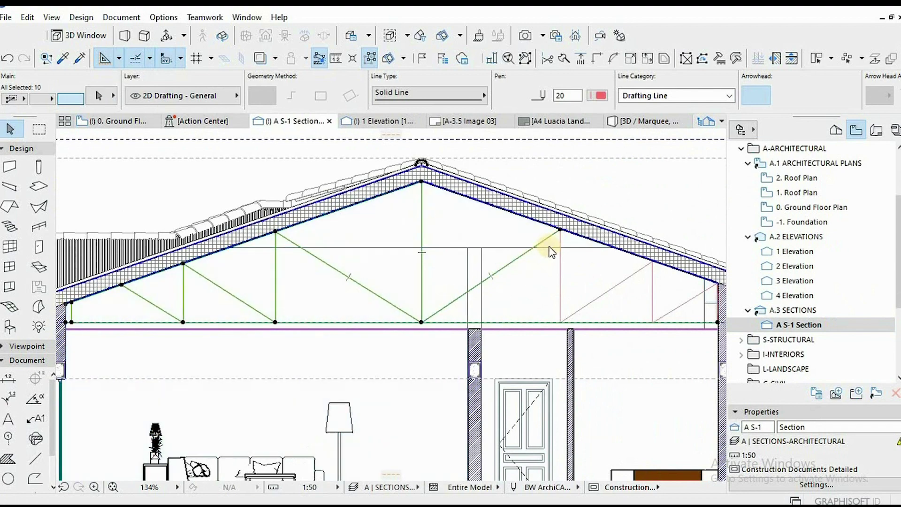
{"action": "scroll", "coordinate": [562, 258], "scroll_direction": "up", "scroll_amount": 2}
{"action": "middle_click_drag", "start_coordinate": [489, 274], "coordinate": [241, 269]}
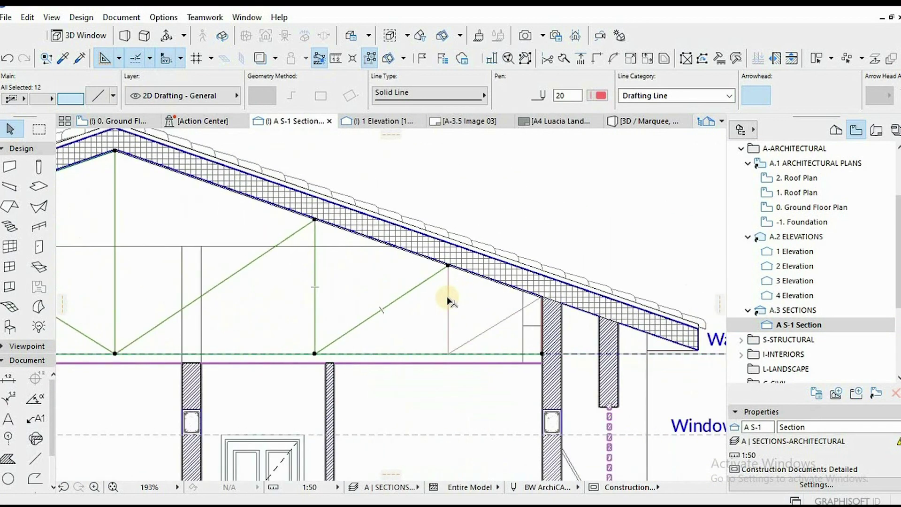
{"action": "scroll", "coordinate": [545, 346], "scroll_direction": "up", "scroll_amount": 5}
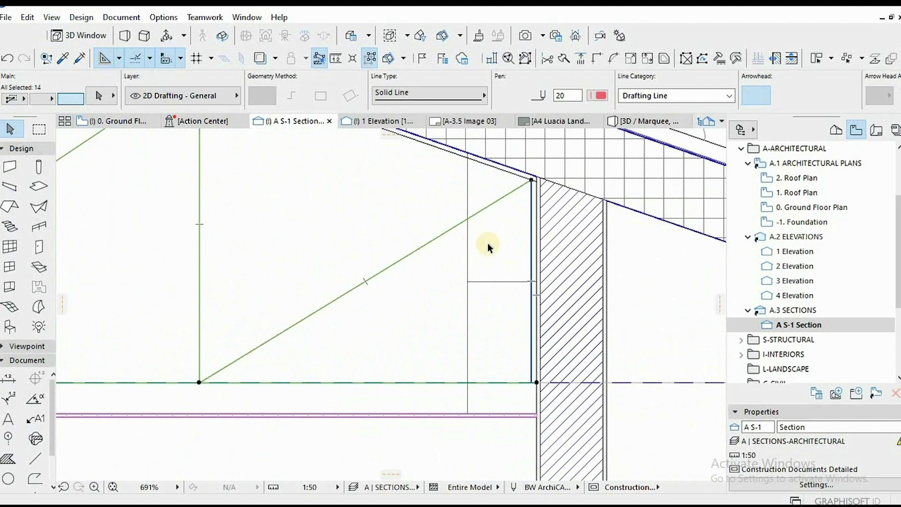
{"action": "scroll", "coordinate": [530, 359], "scroll_direction": "up", "scroll_amount": 5}
{"action": "scroll", "coordinate": [537, 356], "scroll_direction": "down", "scroll_amount": 8}
{"action": "scroll", "coordinate": [408, 253], "scroll_direction": "up", "scroll_amount": 7}
{"action": "left_click", "coordinate": [389, 261], "text": "shift"}
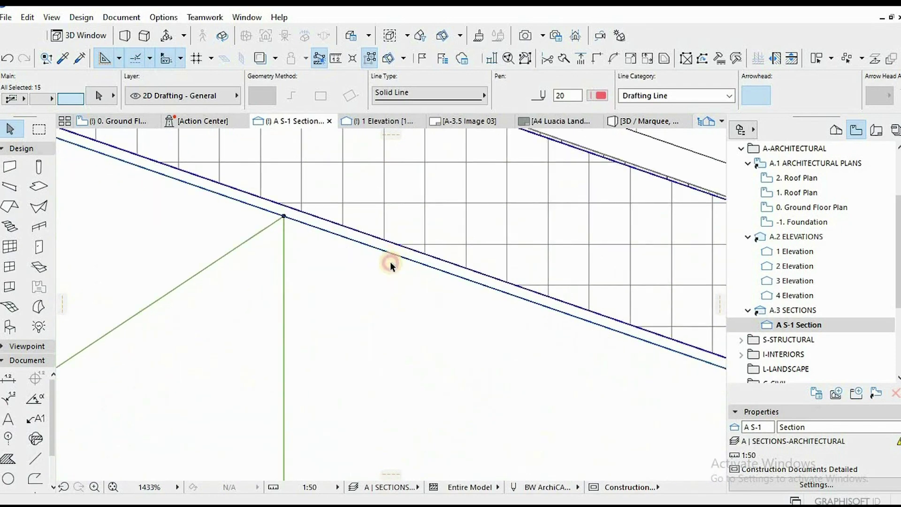
{"action": "scroll", "coordinate": [422, 309], "scroll_direction": "down", "scroll_amount": 6}
{"action": "scroll", "coordinate": [297, 245], "scroll_direction": "down", "scroll_amount": 5}
{"action": "scroll", "coordinate": [257, 258], "scroll_direction": "up", "scroll_amount": 2}
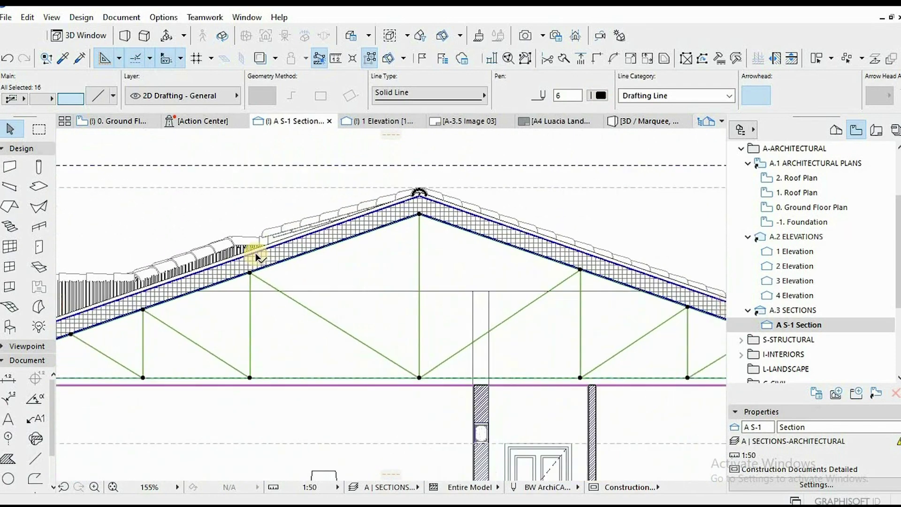
{"action": "scroll", "coordinate": [234, 220], "scroll_direction": "down", "scroll_amount": 3}
{"action": "left_click", "coordinate": [81, 17]}
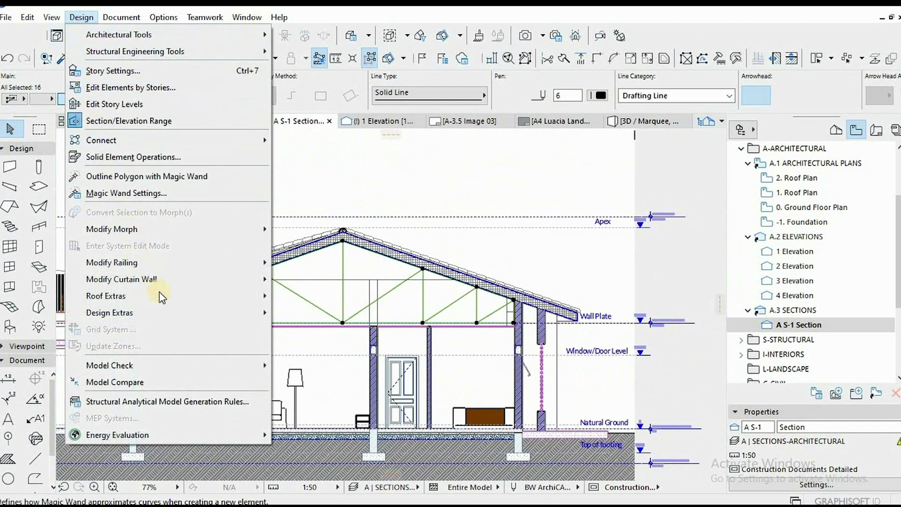
{"action": "mouse_move", "coordinate": [190, 311]}
{"action": "mouse_move", "coordinate": [370, 362]}
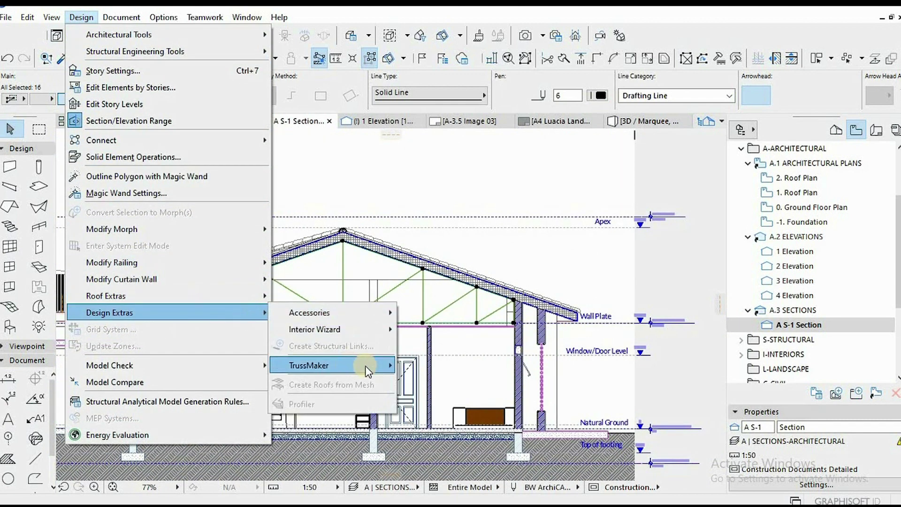
{"action": "left_click", "coordinate": [445, 365]}
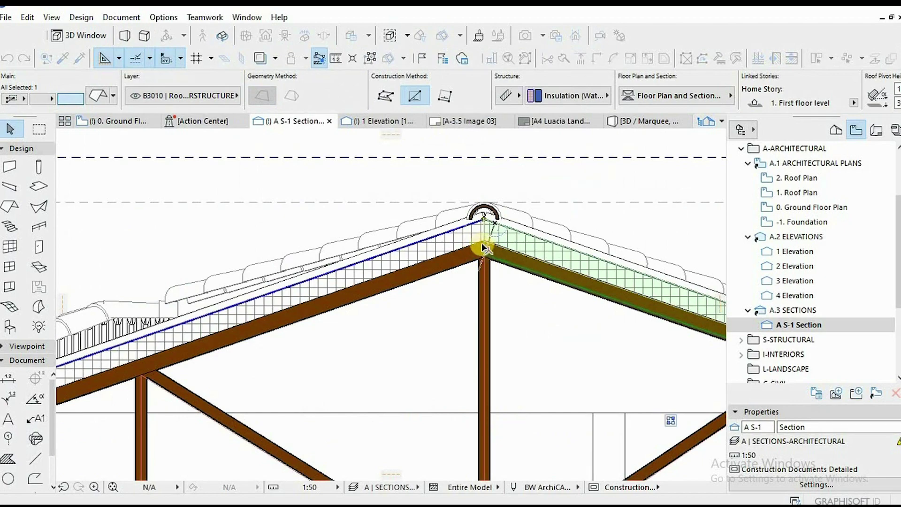
Clear the roof selection, inspect the timber truss in the section, and switch to the 3D window to view it
{"action": "key", "text": "Escape"}
{"action": "scroll", "coordinate": [508, 267], "scroll_direction": "down", "scroll_amount": 5}
{"action": "scroll", "coordinate": [370, 287], "scroll_direction": "up", "scroll_amount": 5}
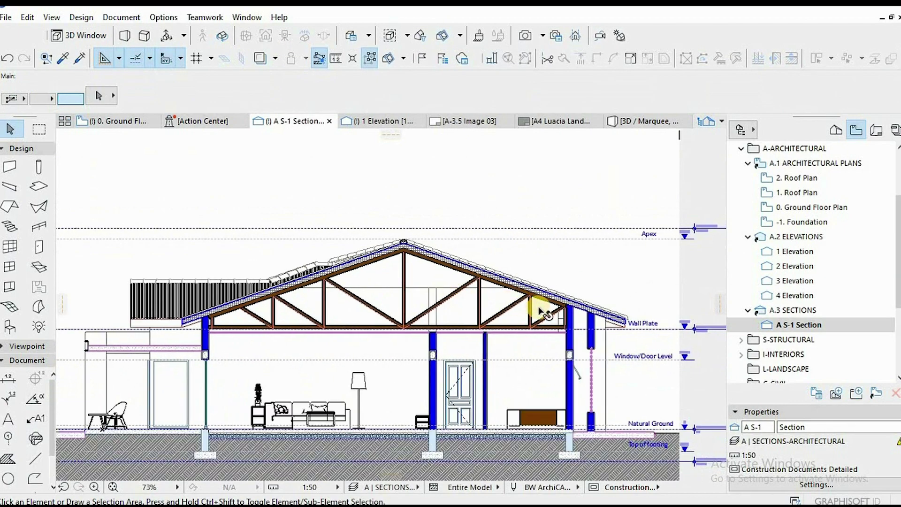
{"action": "key", "text": "F3"}
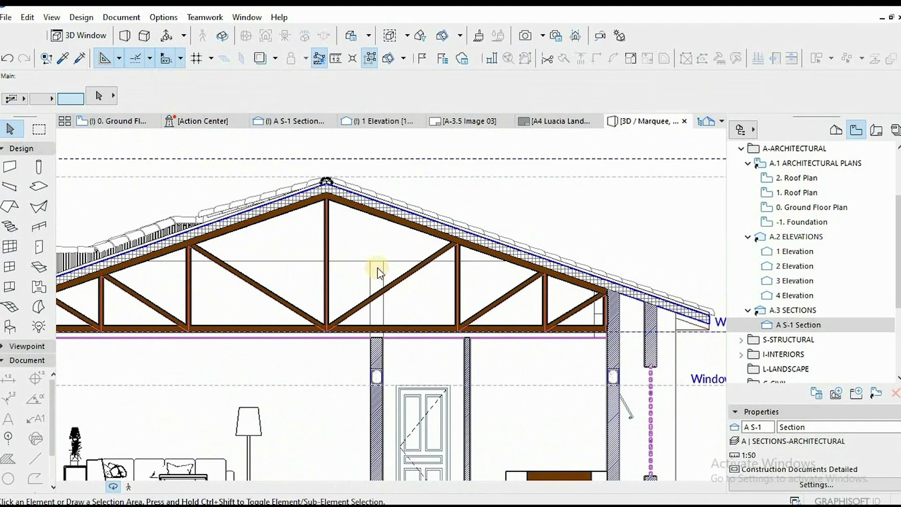
{"action": "mouse_move", "coordinate": [378, 270]}
{"action": "middle_mouse_down", "text": "shift"}
{"action": "mouse_move", "coordinate": [432, 265]}
{"action": "mouse_move", "coordinate": [269, 283]}
{"action": "mouse_move", "coordinate": [399, 279]}
{"action": "mouse_move", "coordinate": [308, 277]}
{"action": "mouse_move", "coordinate": [374, 277]}
{"action": "middle_mouse_up", "text": "shift"}
{"action": "scroll", "coordinate": [459, 300], "scroll_direction": "down", "scroll_amount": 3}
{"action": "middle_click_drag", "start_coordinate": [459, 300], "coordinate": [431, 299]}
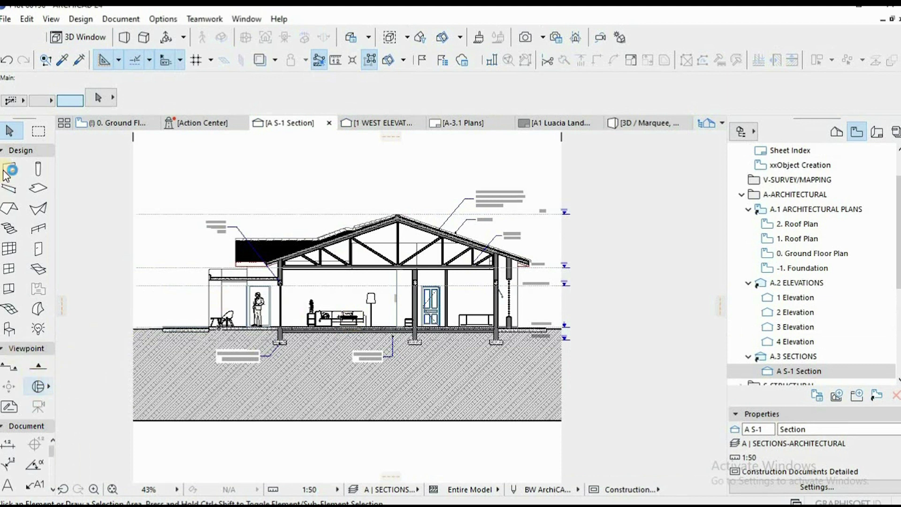
Create a rectangular detail around the strip foundation below the glazed wall in A S-1 Section and place its marker beside it
{"action": "left_click", "coordinate": [9, 151]}
{"action": "left_click", "coordinate": [4, 243]}
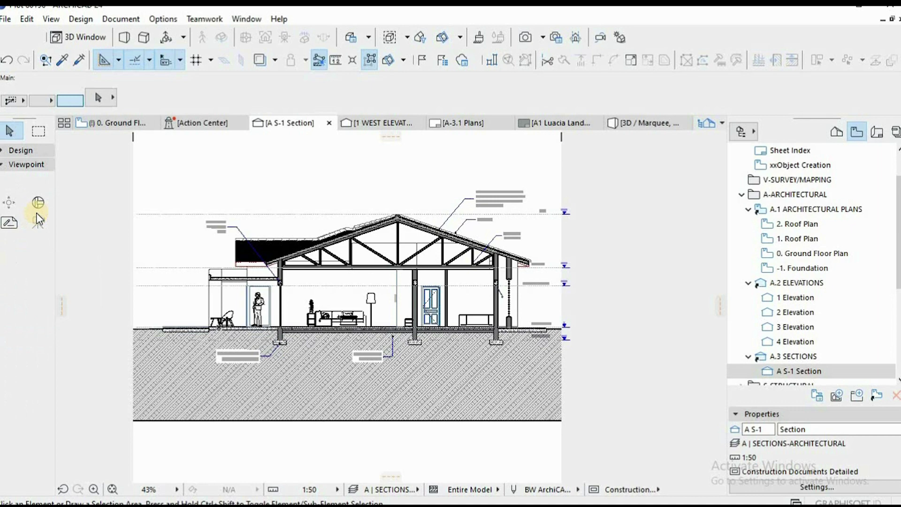
{"action": "scroll", "coordinate": [282, 337], "scroll_direction": "up", "scroll_amount": 5}
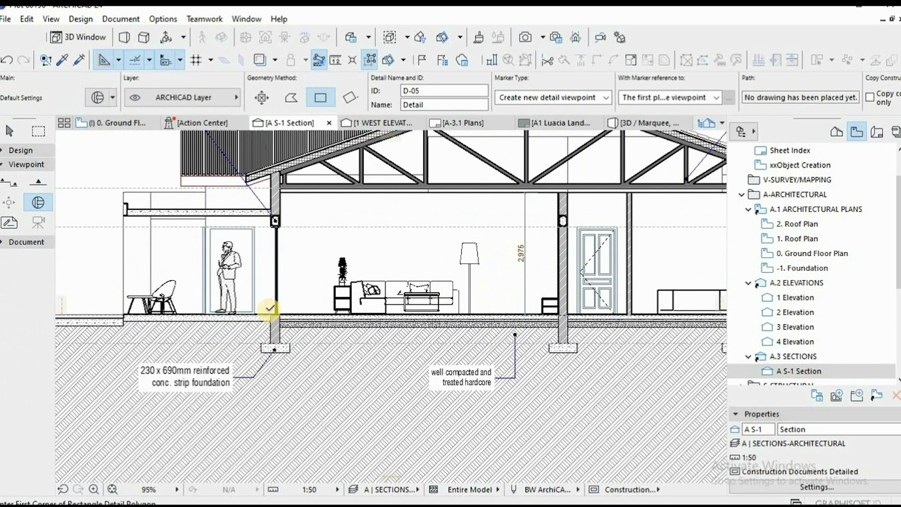
{"action": "left_click", "coordinate": [261, 308]}
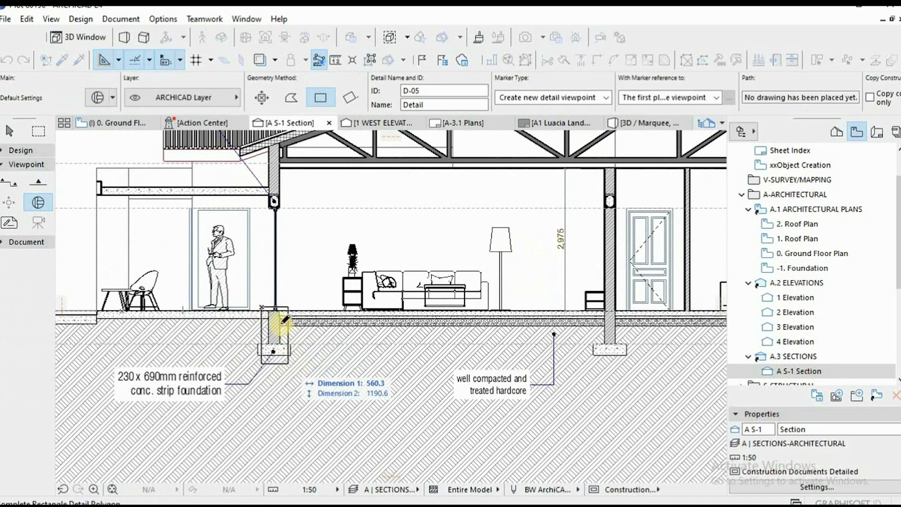
{"action": "key", "text": "Escape"}
{"action": "left_click", "coordinate": [255, 306]}
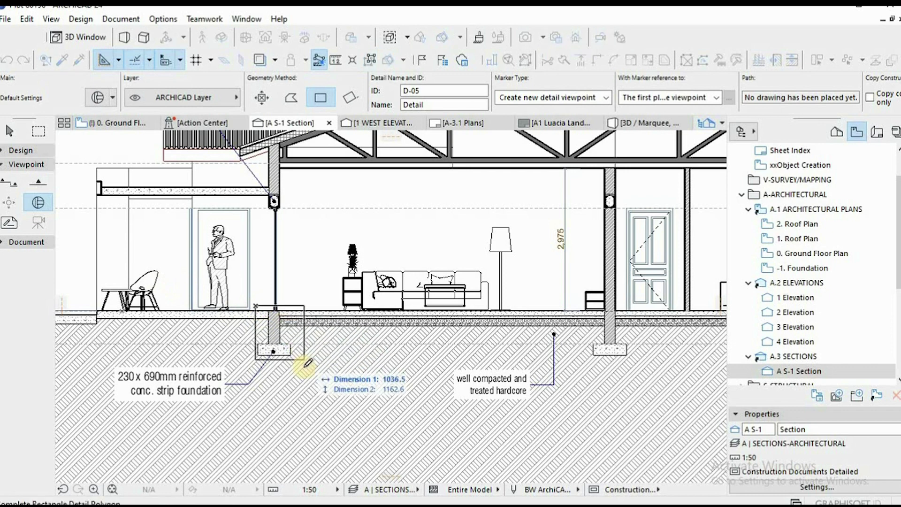
{"action": "left_click", "coordinate": [306, 366]}
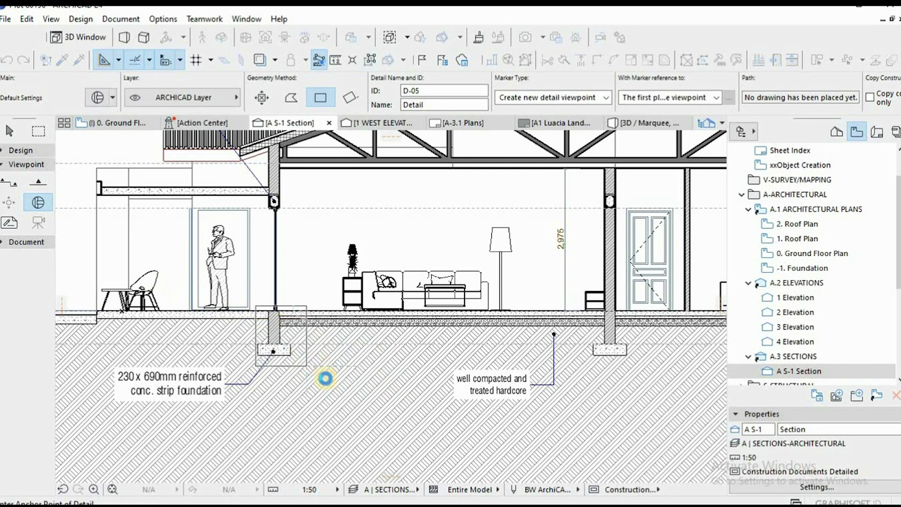
{"action": "left_click", "coordinate": [323, 380]}
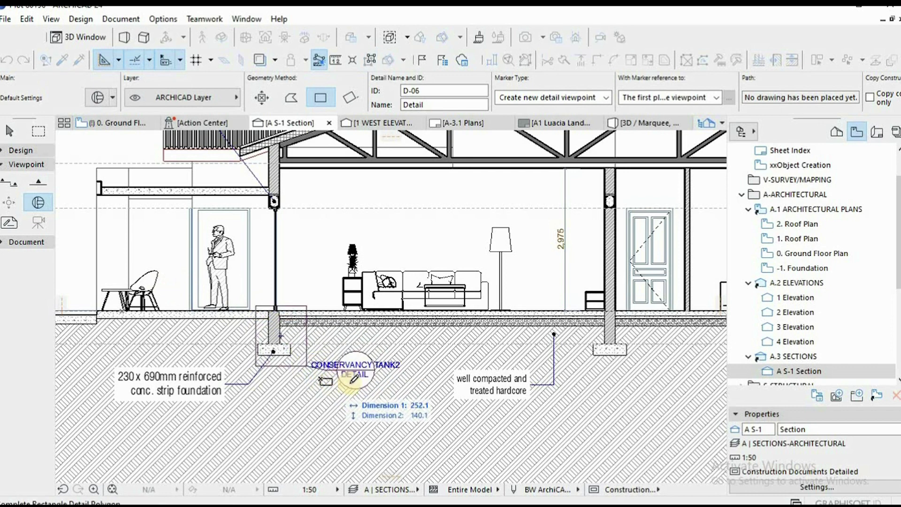
Select the foundation detail marker and set its ID to Detail and its name to 1
{"action": "scroll", "coordinate": [328, 377], "scroll_direction": "up", "scroll_amount": 3}
{"action": "key", "text": "Escape"}
{"action": "left_click", "coordinate": [321, 366]}
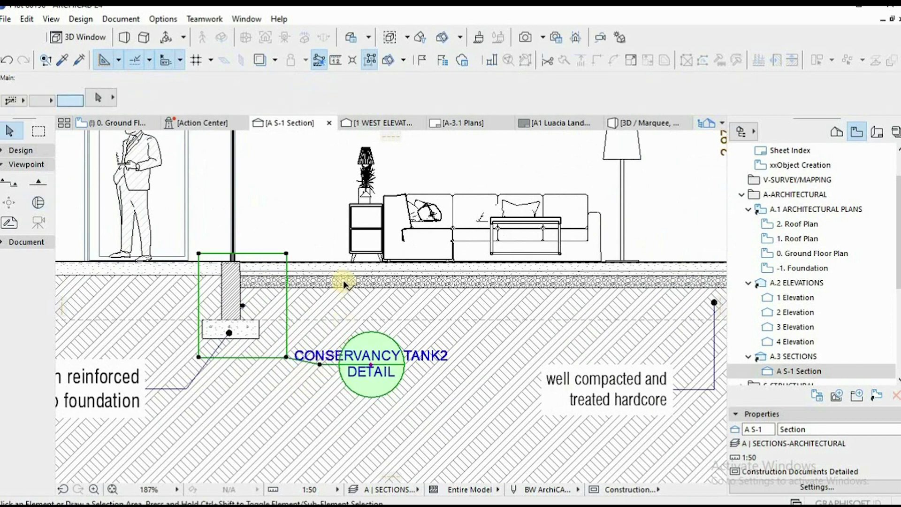
{"action": "scroll", "coordinate": [312, 317], "scroll_direction": "down", "scroll_amount": 1}
{"action": "middle_click_drag", "start_coordinate": [313, 318], "coordinate": [295, 339]}
{"action": "left_click", "coordinate": [480, 92]}
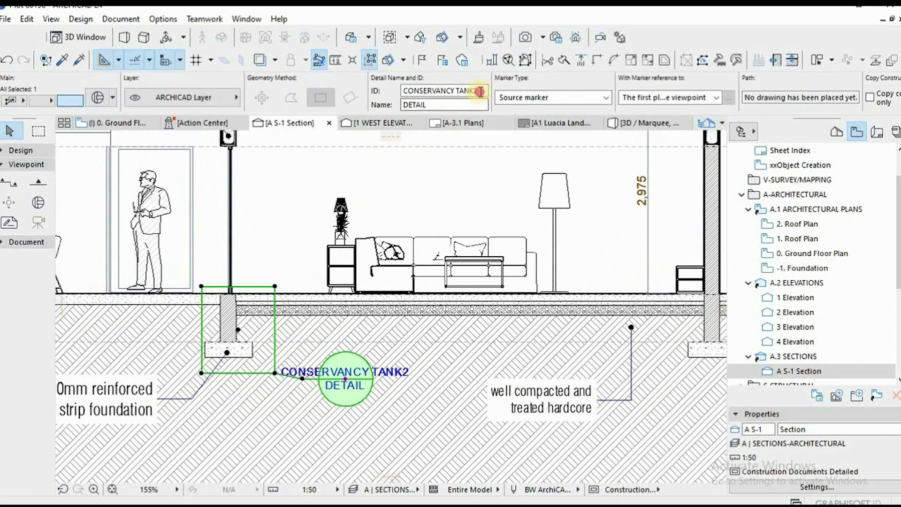
{"action": "left_click_drag", "start_coordinate": [413, 91], "coordinate": [481, 90]}
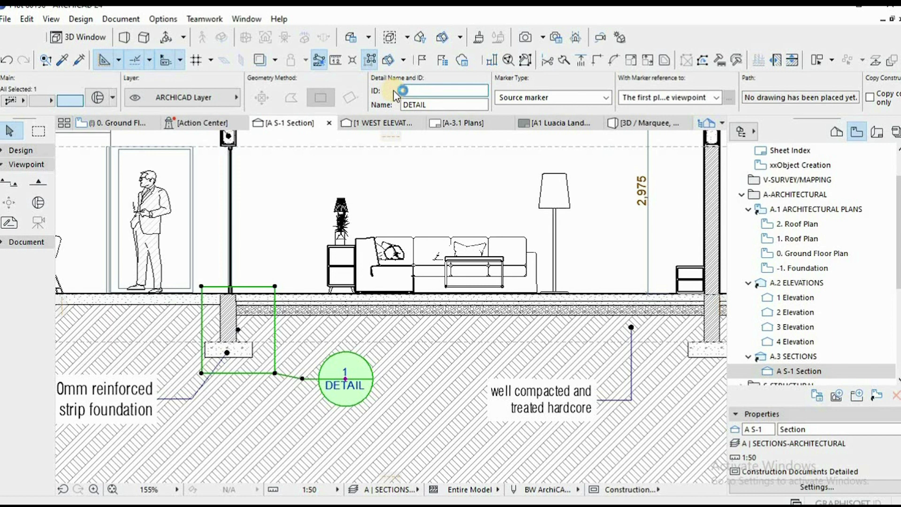
{"action": "type", "text": "Detail"}
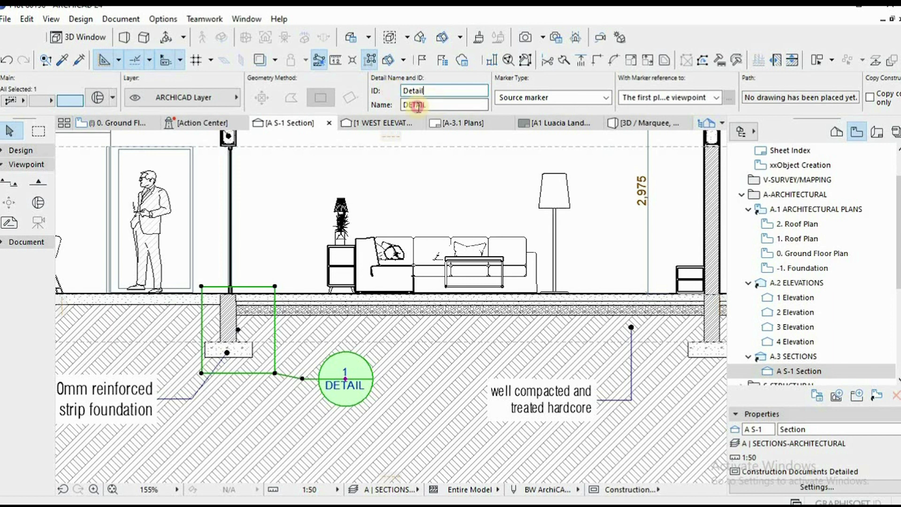
{"action": "left_click", "coordinate": [299, 179]}
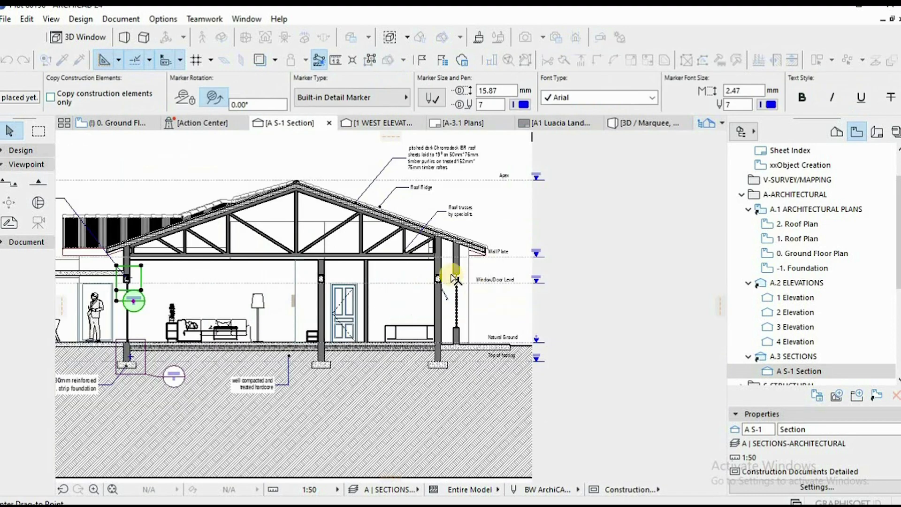
Move the Detail1 marker to the beam of the opposite outer wall at Window/Door Level and extend its marker head distance to about 28 mm
{"action": "scroll", "coordinate": [449, 273], "scroll_direction": "up", "scroll_amount": 2}
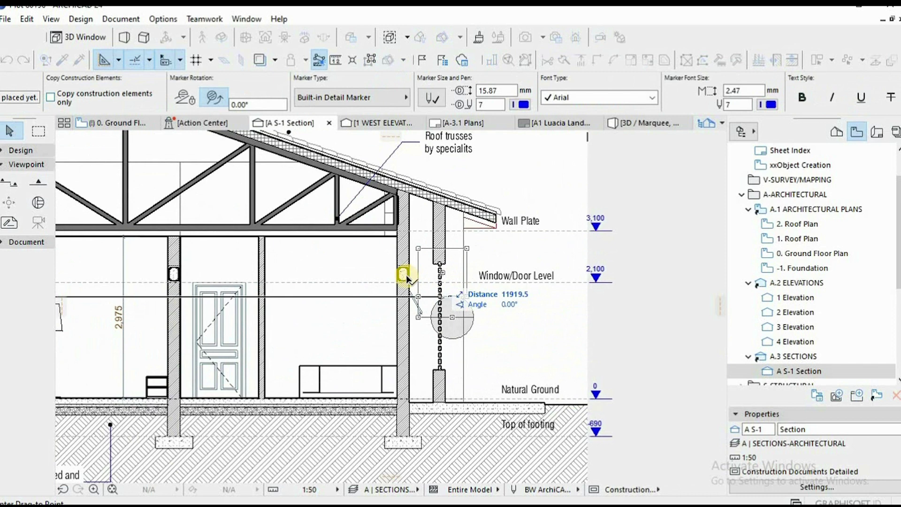
{"action": "left_click", "coordinate": [421, 323]}
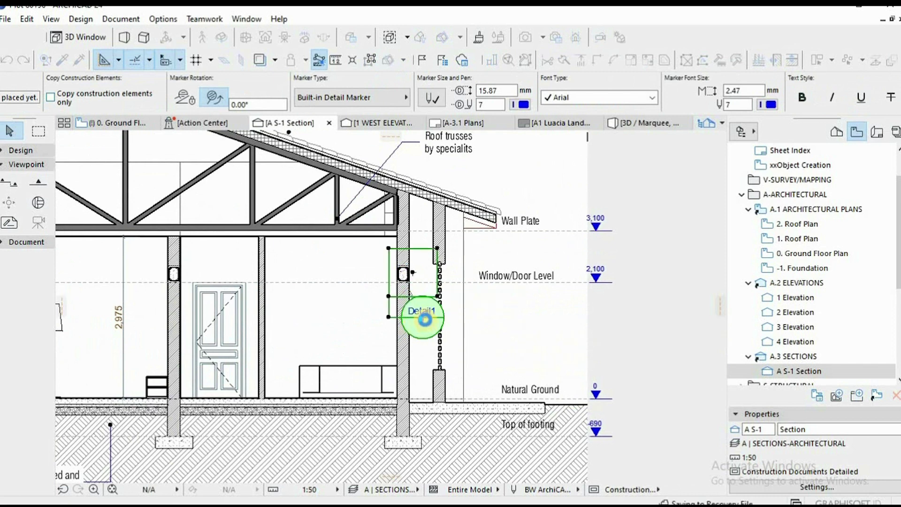
{"action": "left_click", "coordinate": [435, 313]}
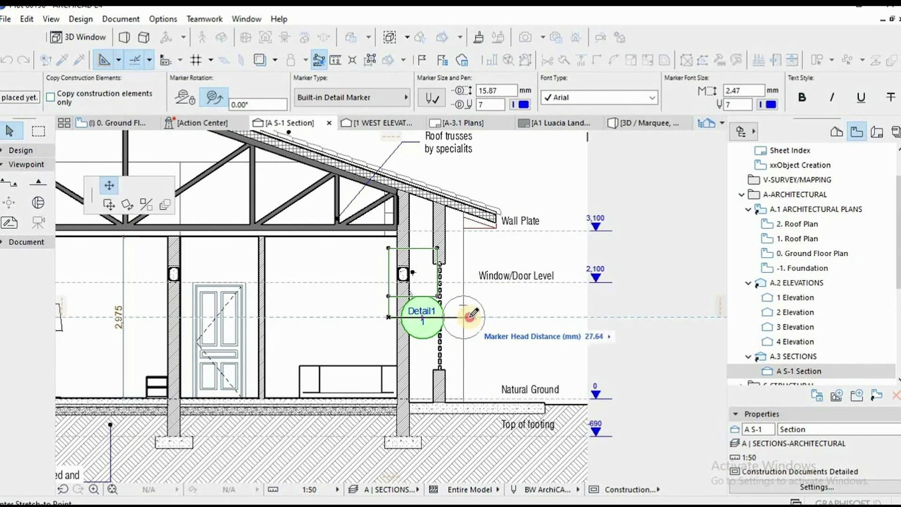
{"action": "left_click", "coordinate": [470, 317]}
{"action": "key", "text": "Escape"}
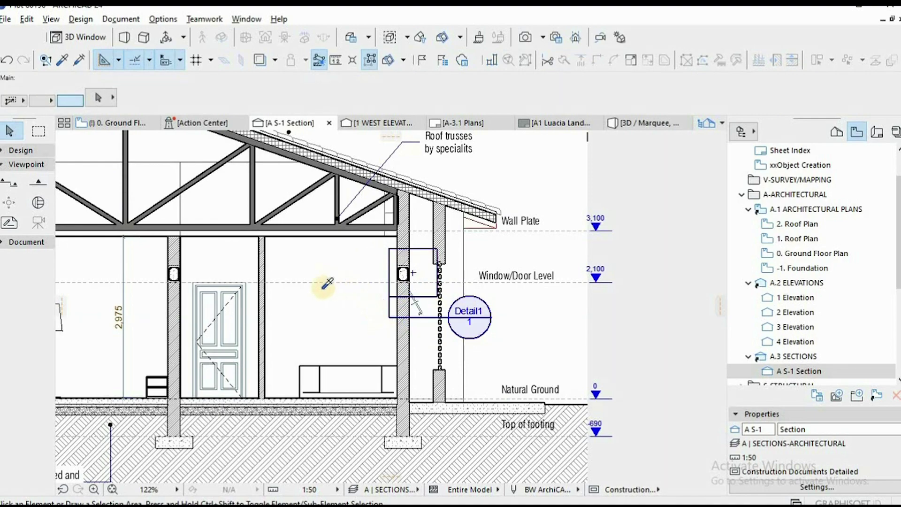
Reuse the detail settings to draw a rectangular Detail2 around the eave above the glazed wall and place its marker below the roof edge
{"action": "scroll", "coordinate": [300, 256], "scroll_direction": "down", "scroll_amount": 4}
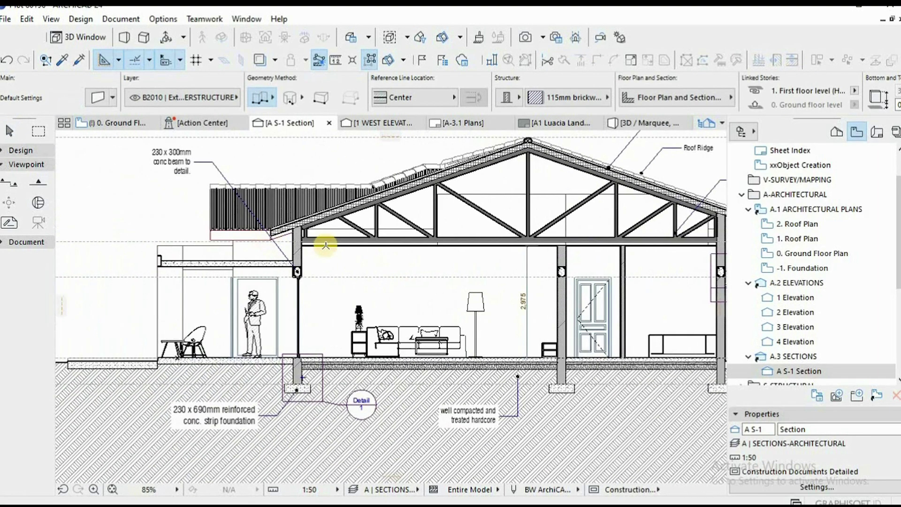
{"action": "scroll", "coordinate": [325, 244], "scroll_direction": "up", "scroll_amount": 5}
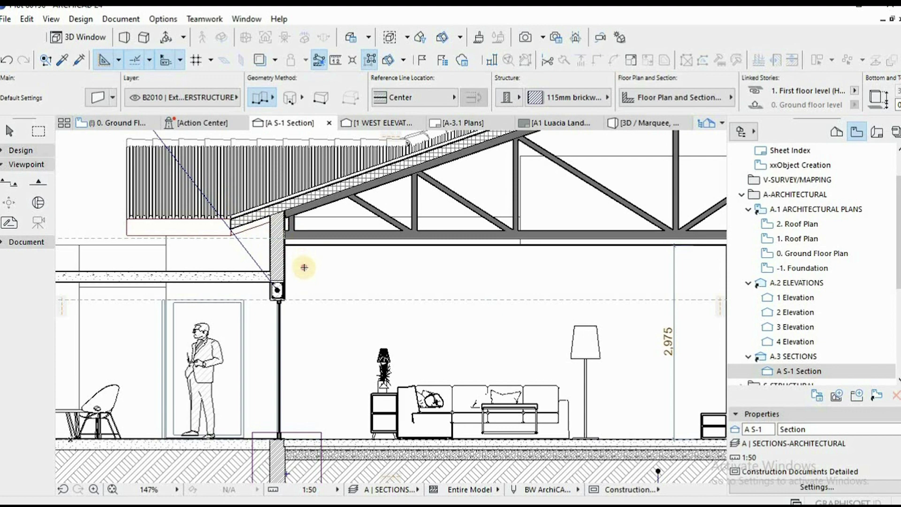
{"action": "key", "text": "Escape"}
{"action": "scroll", "coordinate": [329, 237], "scroll_direction": "down", "scroll_amount": 4}
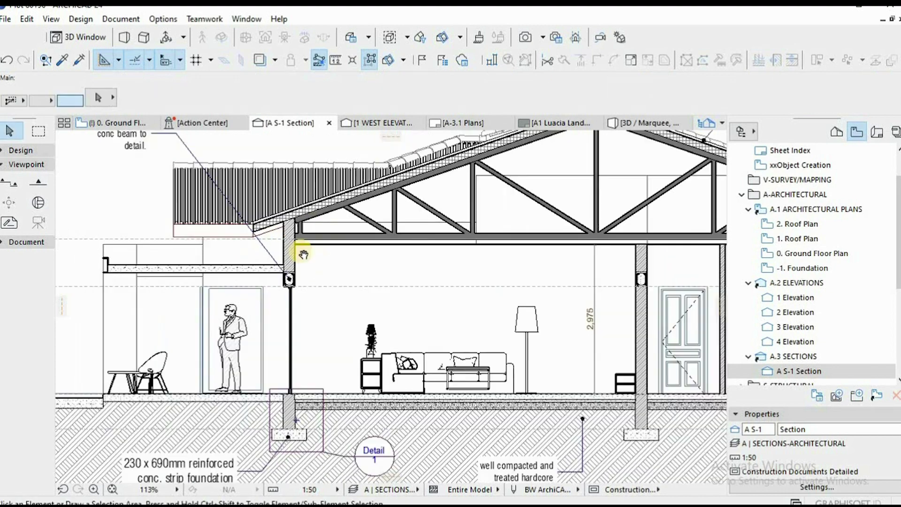
{"action": "left_click", "coordinate": [267, 190], "text": "alt"}
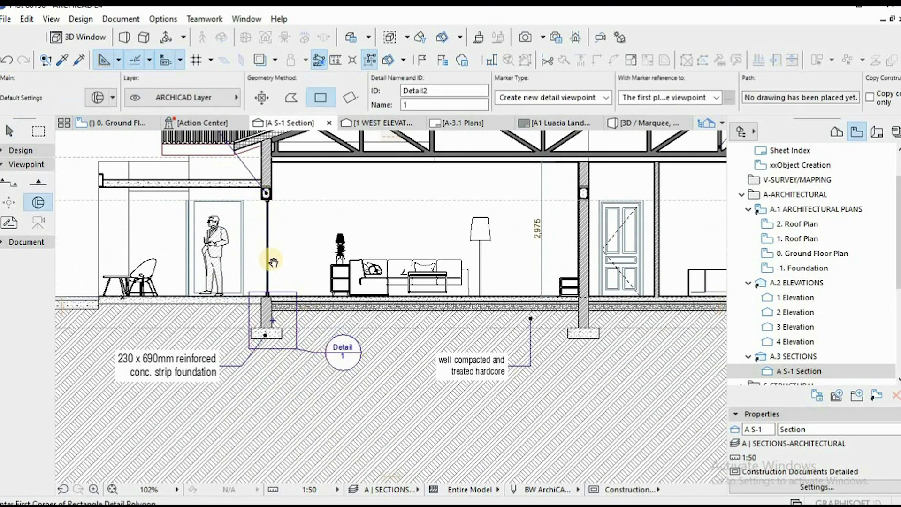
{"action": "middle_click_drag", "start_coordinate": [271, 261], "coordinate": [273, 355]}
{"action": "left_click", "coordinate": [283, 264]}
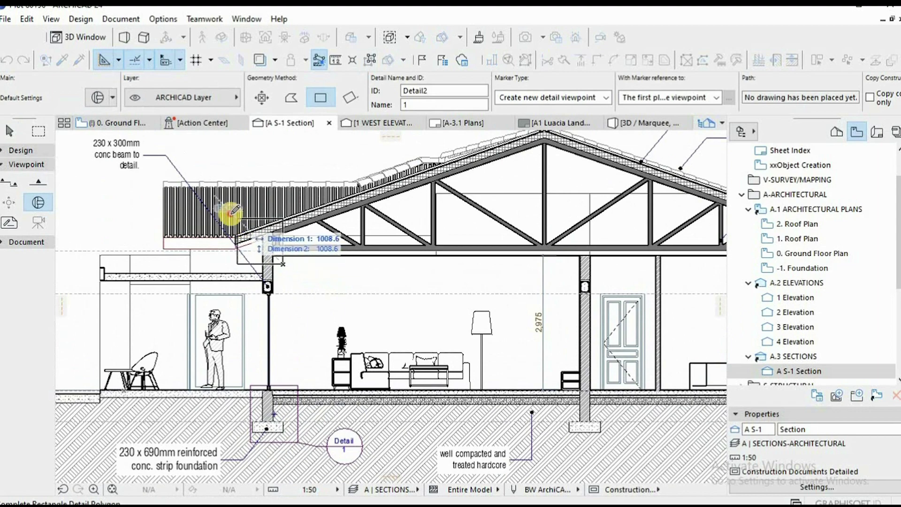
{"action": "left_click", "coordinate": [228, 213]}
{"action": "left_click", "coordinate": [213, 272]}
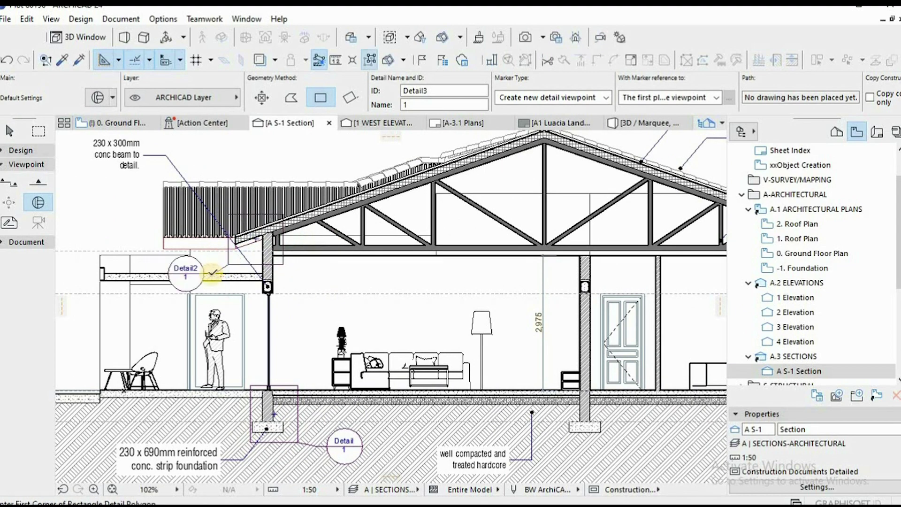
Open the Detail 2 drawing from the project's list of details
{"action": "scroll", "coordinate": [317, 277], "scroll_direction": "down", "scroll_amount": 4}
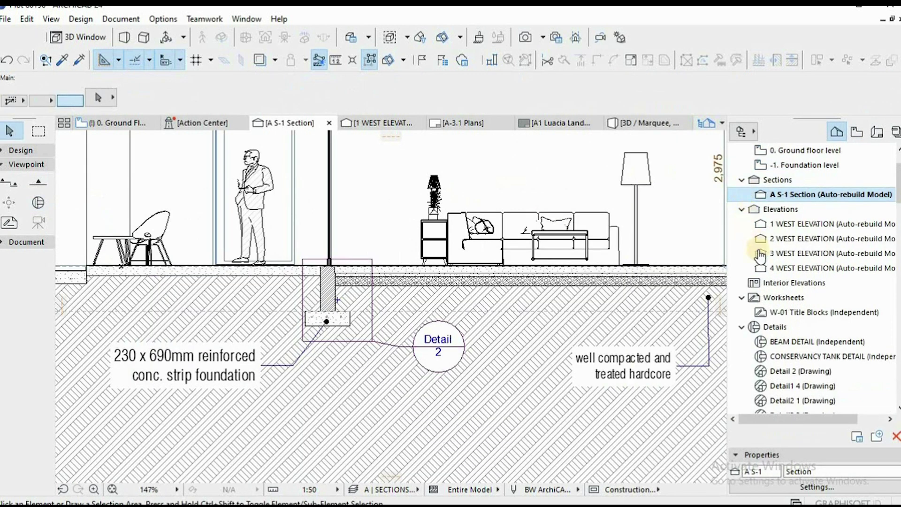
{"action": "scroll", "coordinate": [794, 342], "scroll_direction": "down", "scroll_amount": 2}
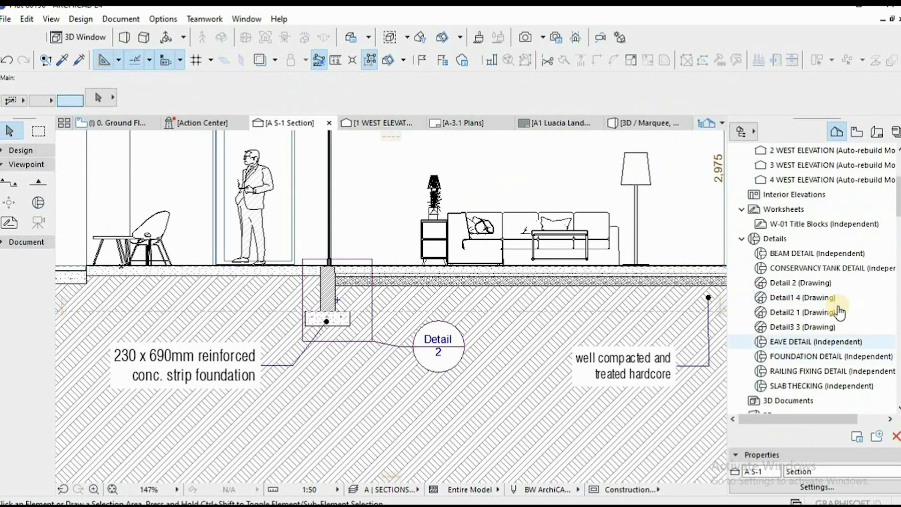
{"action": "double_click", "coordinate": [811, 289]}
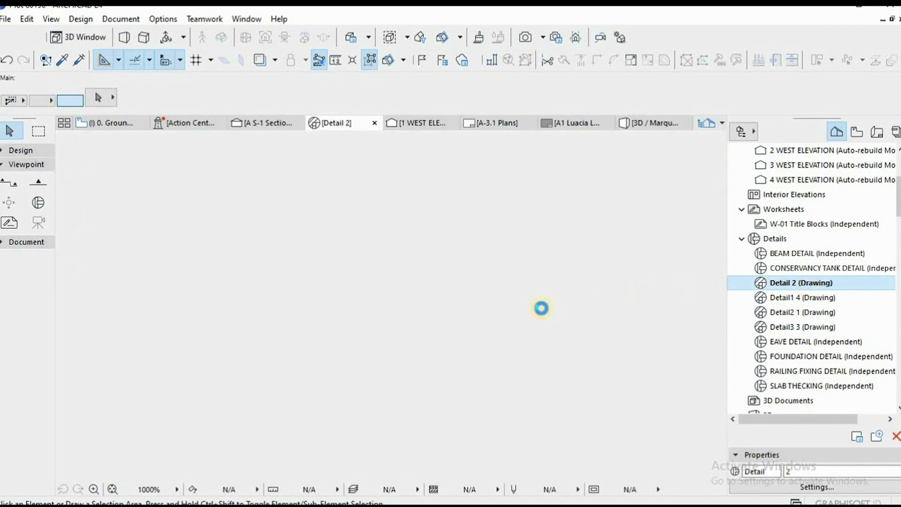
Move the vertical separator line at the floor slab's end into line with the foundation wall's inner face
{"action": "scroll", "coordinate": [519, 277], "scroll_direction": "up", "scroll_amount": 5}
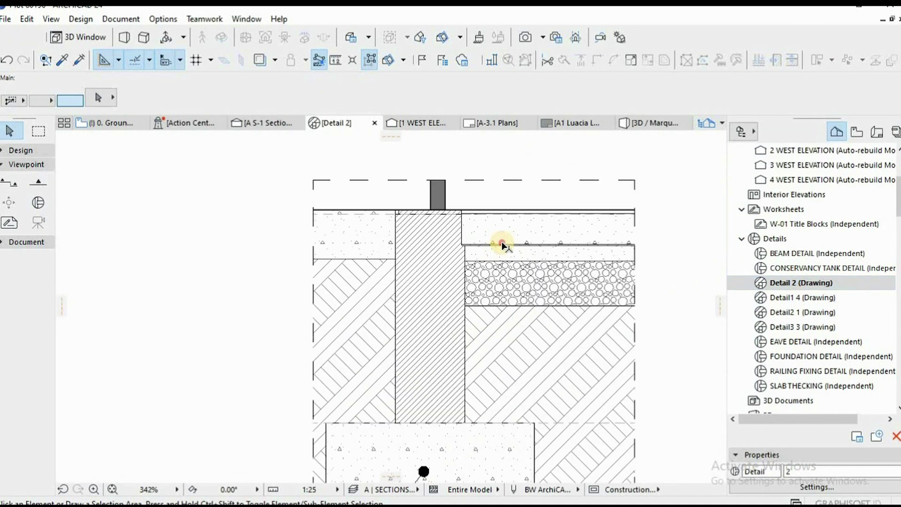
{"action": "scroll", "coordinate": [466, 259], "scroll_direction": "up", "scroll_amount": 8}
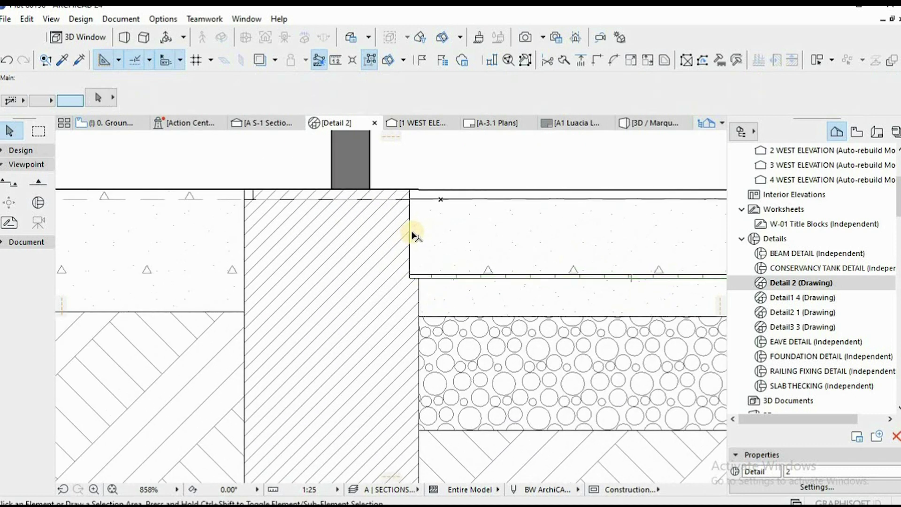
{"action": "left_click", "coordinate": [411, 240]}
{"action": "scroll", "coordinate": [409, 278], "scroll_direction": "up", "scroll_amount": 5}
{"action": "left_click", "coordinate": [401, 284]}
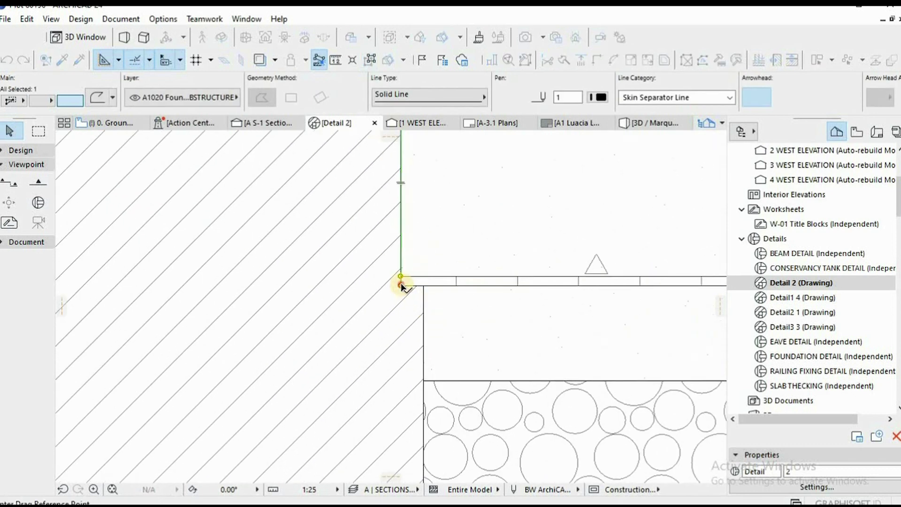
{"action": "left_click", "coordinate": [423, 285]}
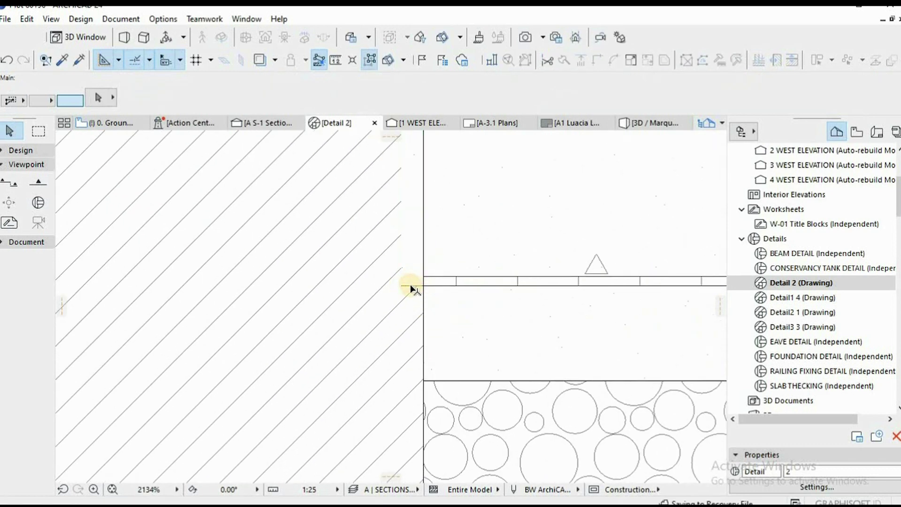
Stretch the recessed upper edge of the foundation wall's brick fill out to the wall's inner face
{"action": "left_click", "coordinate": [409, 285]}
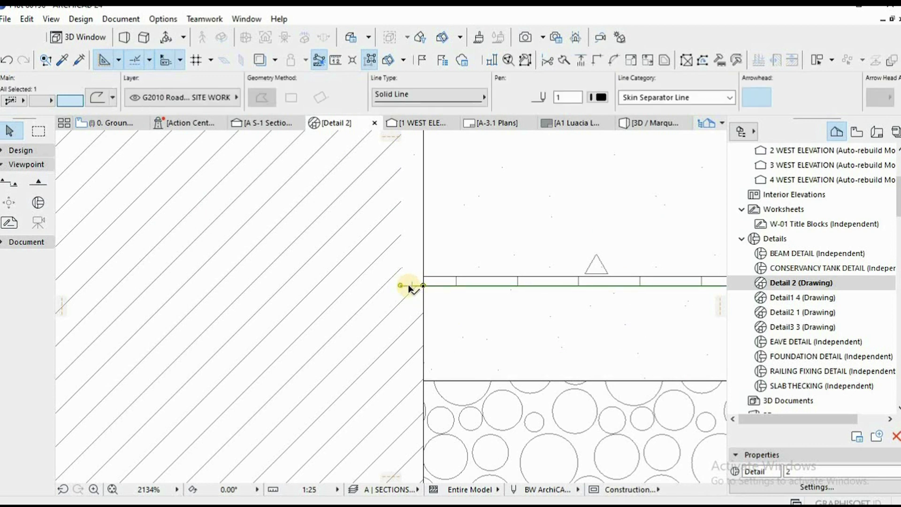
{"action": "key", "text": "Escape"}
{"action": "left_click", "coordinate": [392, 241]}
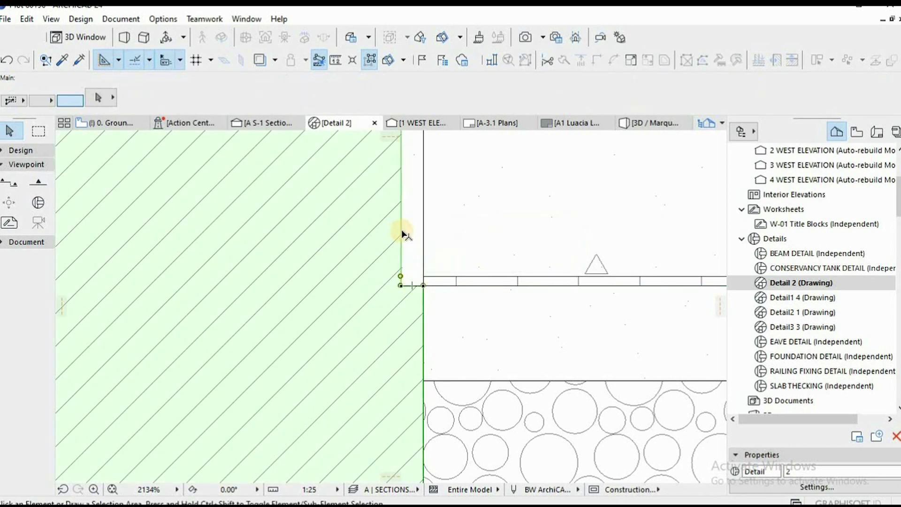
{"action": "left_click", "coordinate": [403, 233]}
{"action": "left_click", "coordinate": [400, 231]}
{"action": "left_click", "coordinate": [422, 280]}
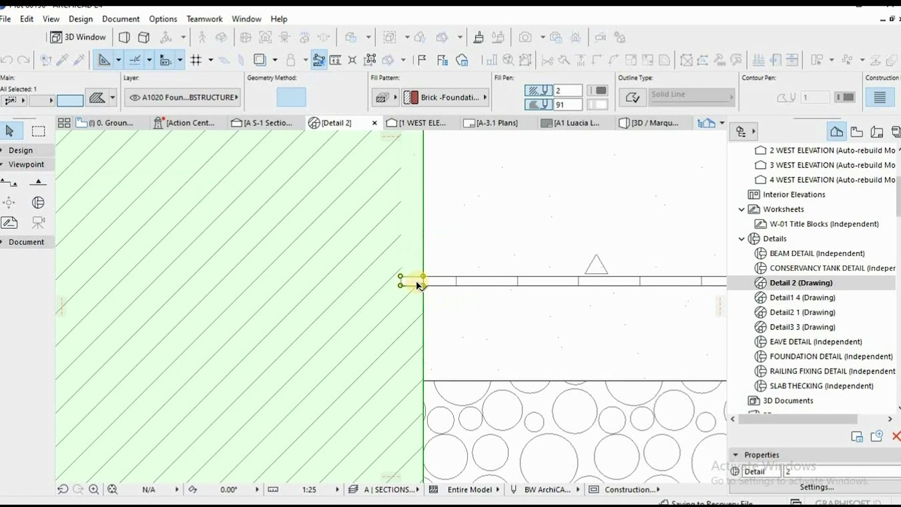
Pull the end of the damp proof membrane fill back to the foundation wall's inner face and check the whole detail
{"action": "scroll", "coordinate": [408, 281], "scroll_direction": "up", "scroll_amount": 5}
{"action": "left_click", "coordinate": [383, 284]}
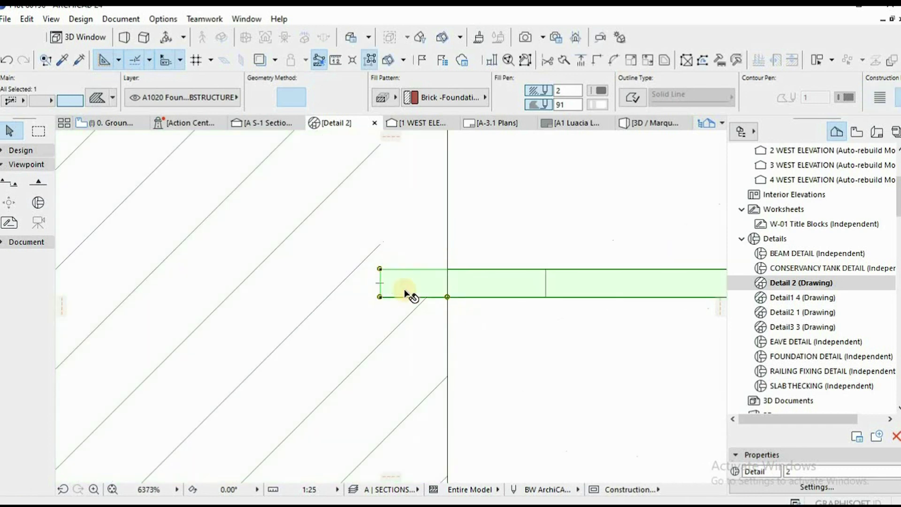
{"action": "left_click", "coordinate": [380, 281]}
{"action": "left_click", "coordinate": [448, 269]}
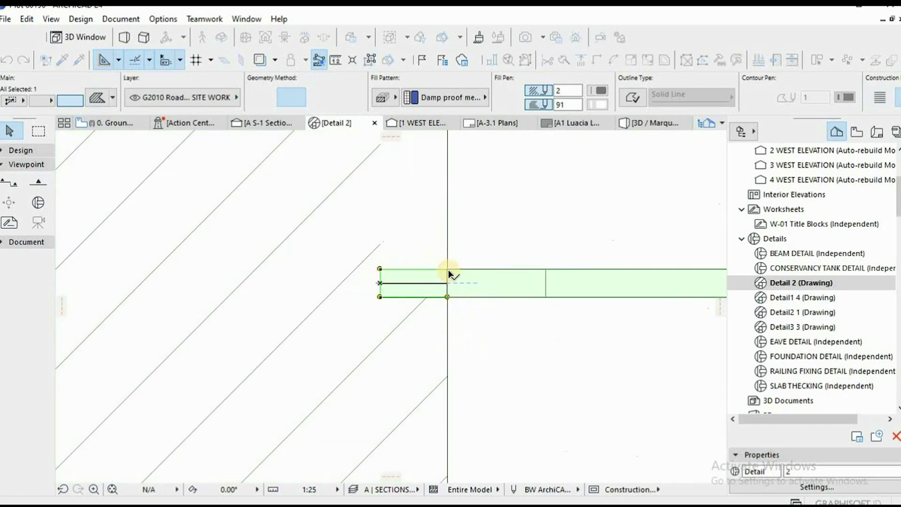
{"action": "key", "text": "Escape"}
{"action": "scroll", "coordinate": [455, 277], "scroll_direction": "down", "scroll_amount": 1}
{"action": "scroll", "coordinate": [454, 287], "scroll_direction": "down", "scroll_amount": 15}
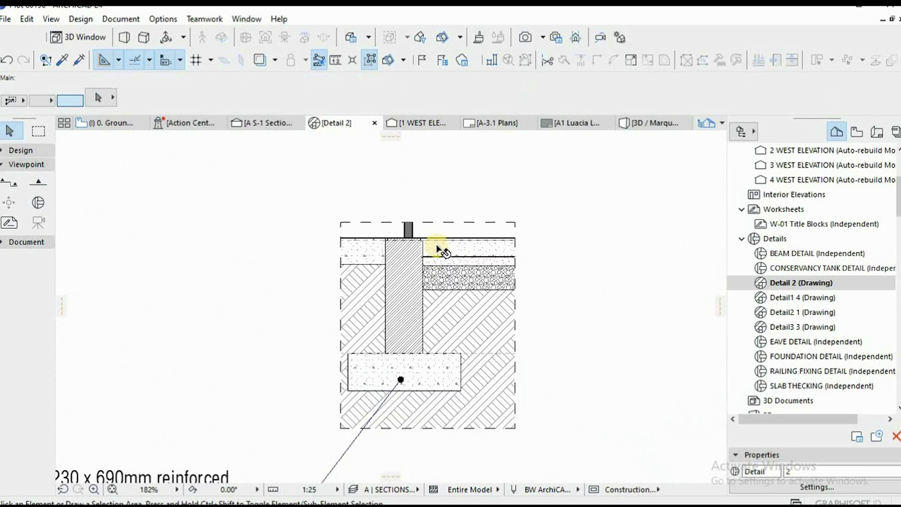
{"action": "scroll", "coordinate": [409, 201], "scroll_direction": "down", "scroll_amount": 2}
{"action": "scroll", "coordinate": [436, 212], "scroll_direction": "up", "scroll_amount": 4}
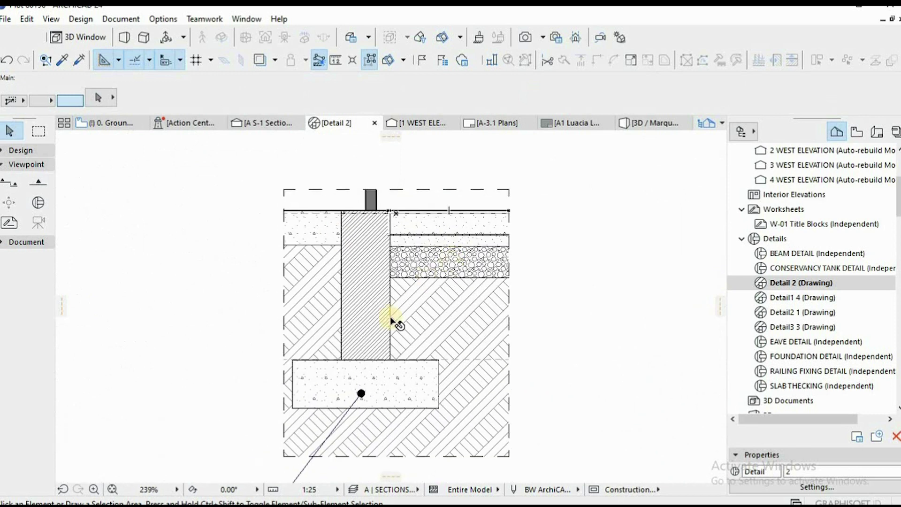
Try adding a label to the floor's top layer with the strip foundation label's settings, and delete it again
{"action": "scroll", "coordinate": [449, 260], "scroll_direction": "down", "scroll_amount": 4}
{"action": "left_click", "coordinate": [347, 392]}
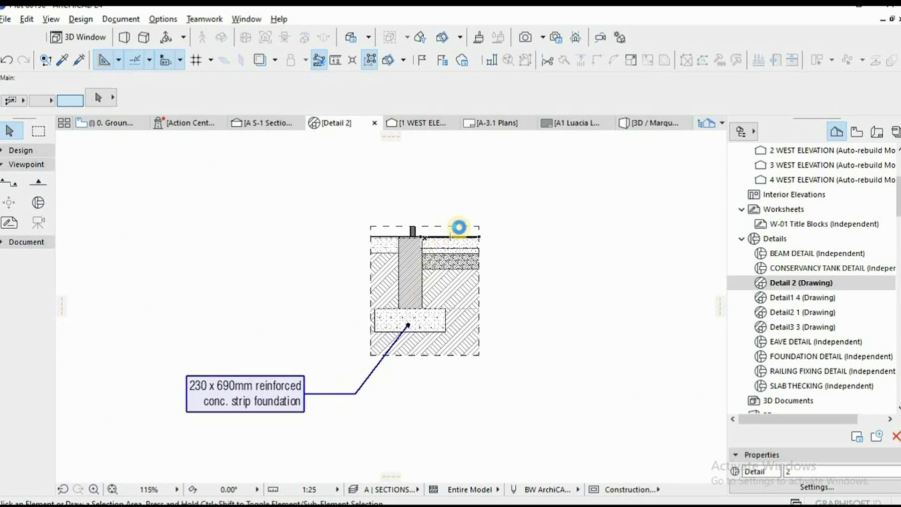
{"action": "scroll", "coordinate": [508, 280], "scroll_direction": "up", "scroll_amount": 5}
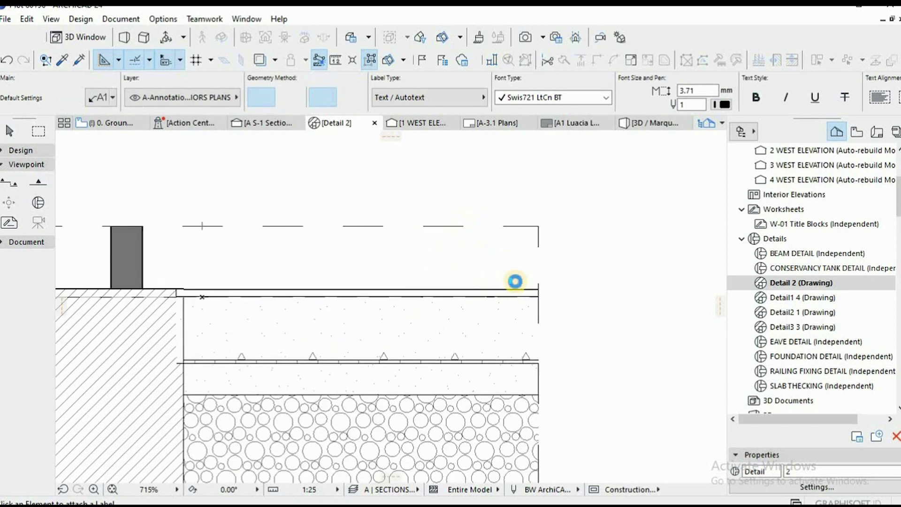
{"action": "scroll", "coordinate": [477, 258], "scroll_direction": "down", "scroll_amount": 5}
{"action": "key", "text": "Escape"}
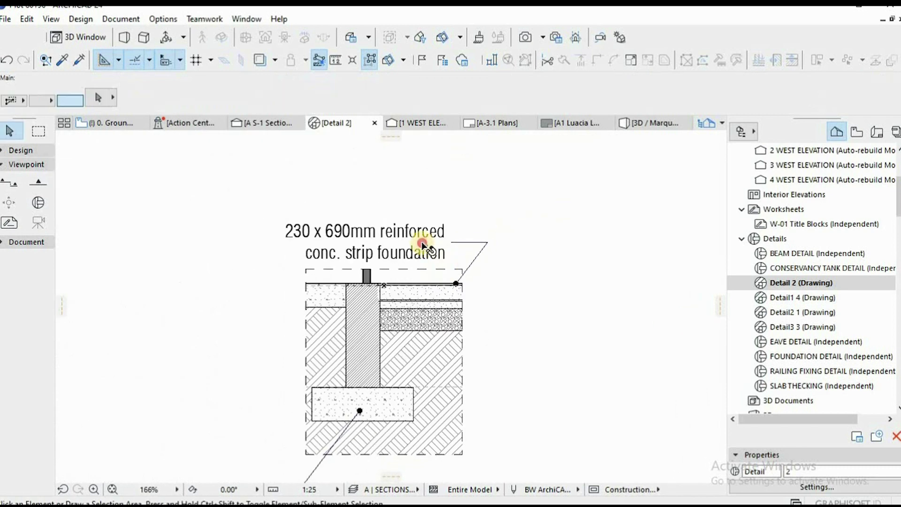
{"action": "left_click", "coordinate": [422, 245]}
{"action": "key", "text": "Delete"}
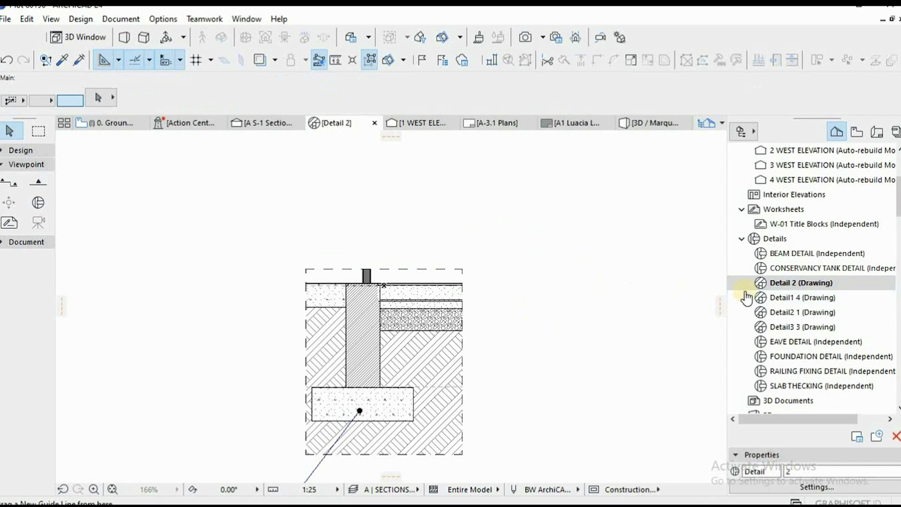
Open EAVE DETAIL and examine its roof edge, concrete beam, dimensions and the label describing the corrugated iron sheets
{"action": "left_click", "coordinate": [774, 297]}
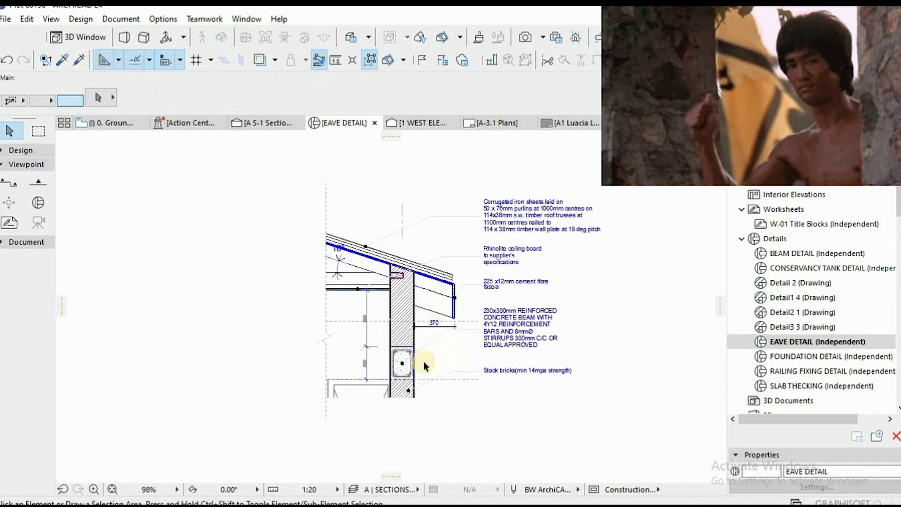
{"action": "scroll", "coordinate": [423, 362], "scroll_direction": "up", "scroll_amount": 3}
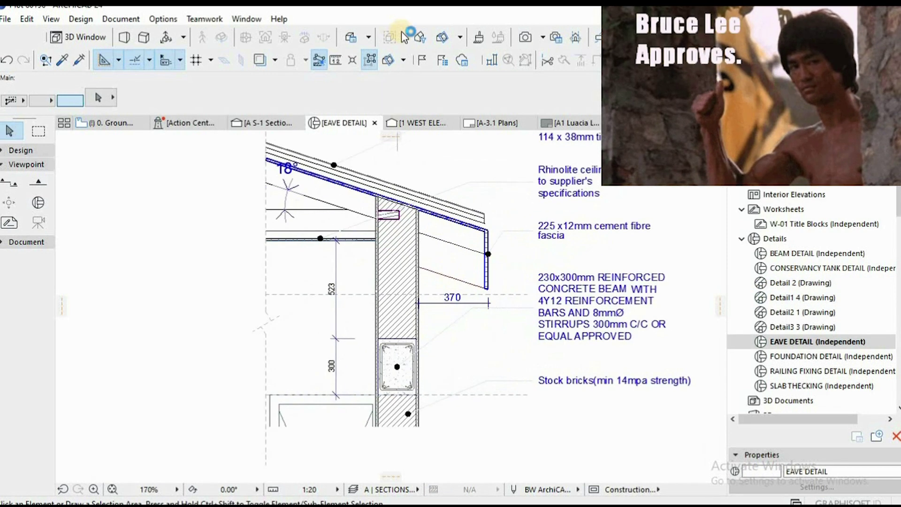
{"action": "scroll", "coordinate": [524, 307], "scroll_direction": "down", "scroll_amount": 3}
{"action": "middle_click_drag", "start_coordinate": [496, 320], "coordinate": [475, 339]}
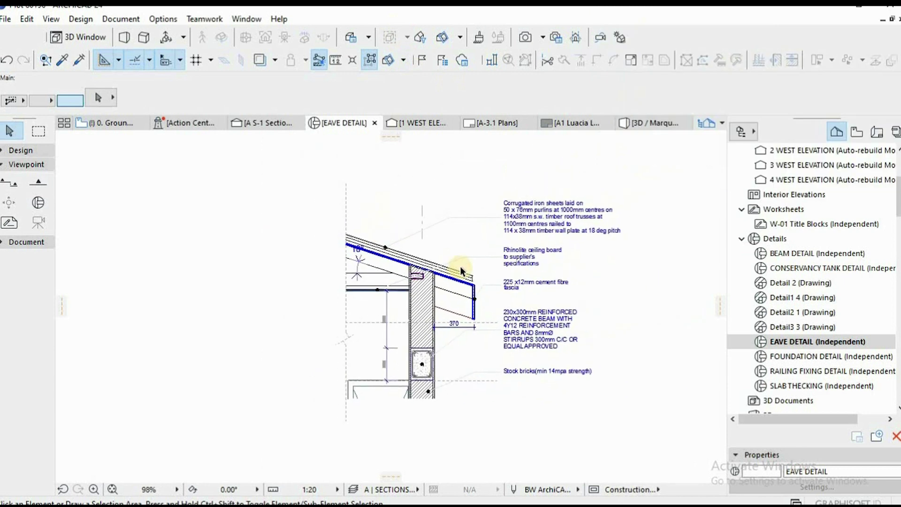
{"action": "scroll", "coordinate": [418, 253], "scroll_direction": "up", "scroll_amount": 4}
{"action": "scroll", "coordinate": [423, 263], "scroll_direction": "down", "scroll_amount": 1}
{"action": "middle_click_drag", "start_coordinate": [422, 263], "coordinate": [382, 275]}
{"action": "left_click", "coordinate": [468, 215]}
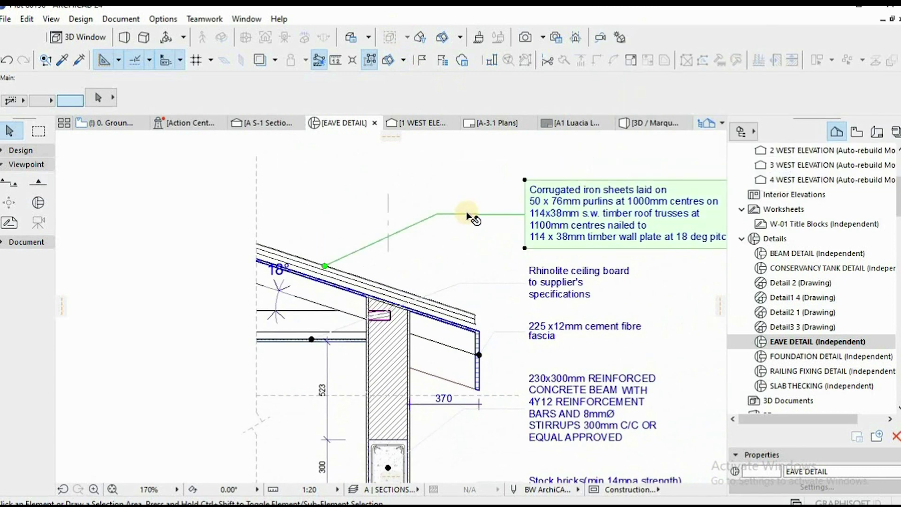
{"action": "middle_click_drag", "start_coordinate": [415, 238], "coordinate": [368, 256]}
{"action": "left_click", "coordinate": [549, 220]}
{"action": "double_click", "coordinate": [551, 217]}
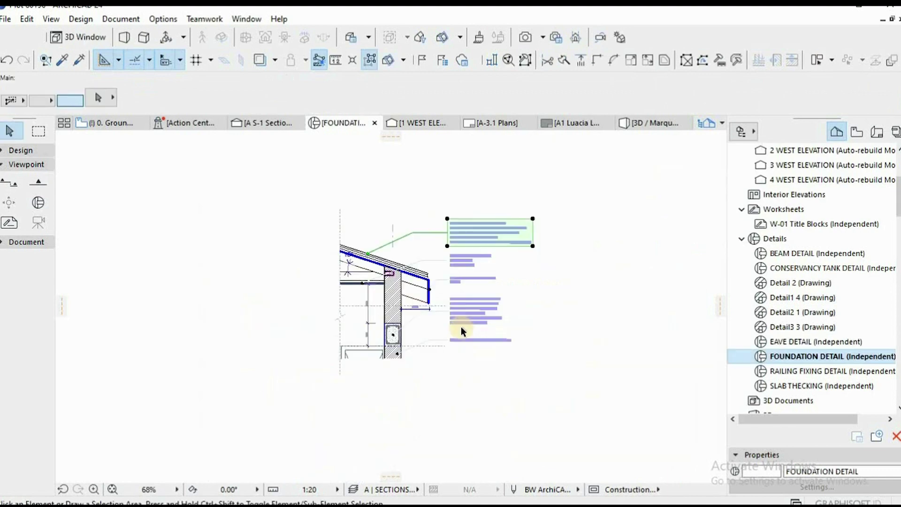
Examine the annotated FOUNDATION DETAIL, including its wall, floor slab, apron, strip footing, dimensions and material notes
{"action": "scroll", "coordinate": [395, 334], "scroll_direction": "up", "scroll_amount": 4}
{"action": "scroll", "coordinate": [376, 261], "scroll_direction": "up", "scroll_amount": 4}
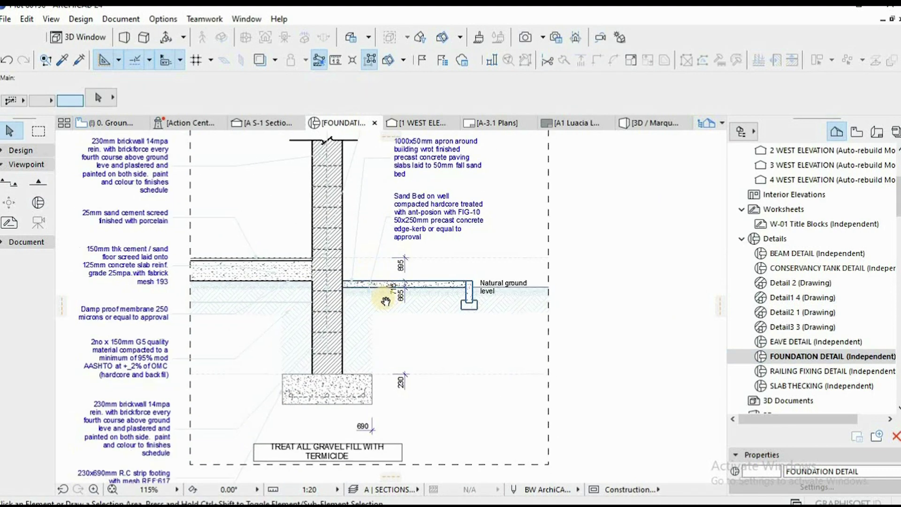
{"action": "scroll", "coordinate": [425, 244], "scroll_direction": "down", "scroll_amount": 5}
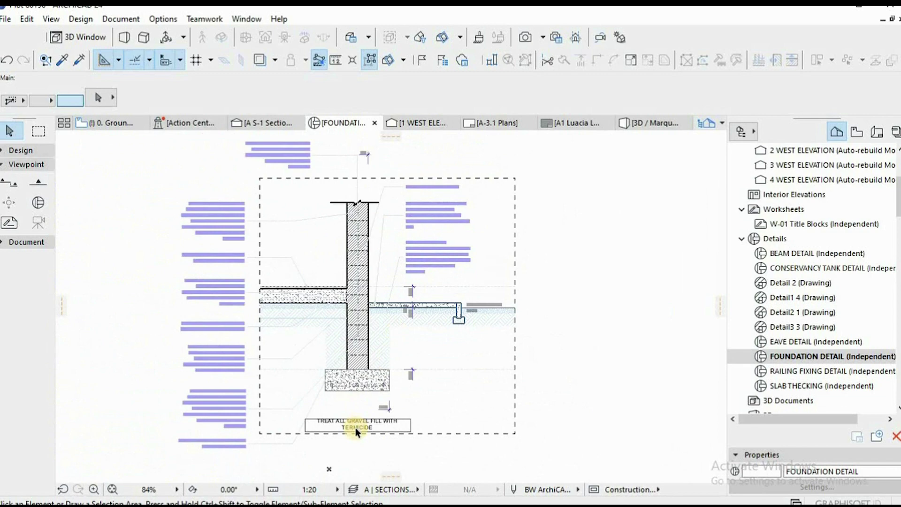
{"action": "scroll", "coordinate": [435, 302], "scroll_direction": "up", "scroll_amount": 4}
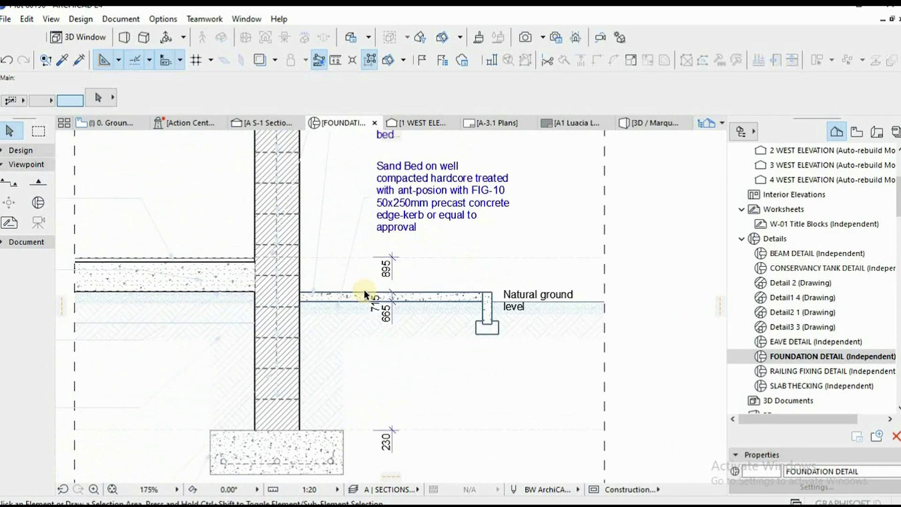
{"action": "scroll", "coordinate": [412, 241], "scroll_direction": "down", "scroll_amount": 4}
{"action": "scroll", "coordinate": [339, 388], "scroll_direction": "up", "scroll_amount": 5}
{"action": "scroll", "coordinate": [345, 382], "scroll_direction": "down", "scroll_amount": 2}
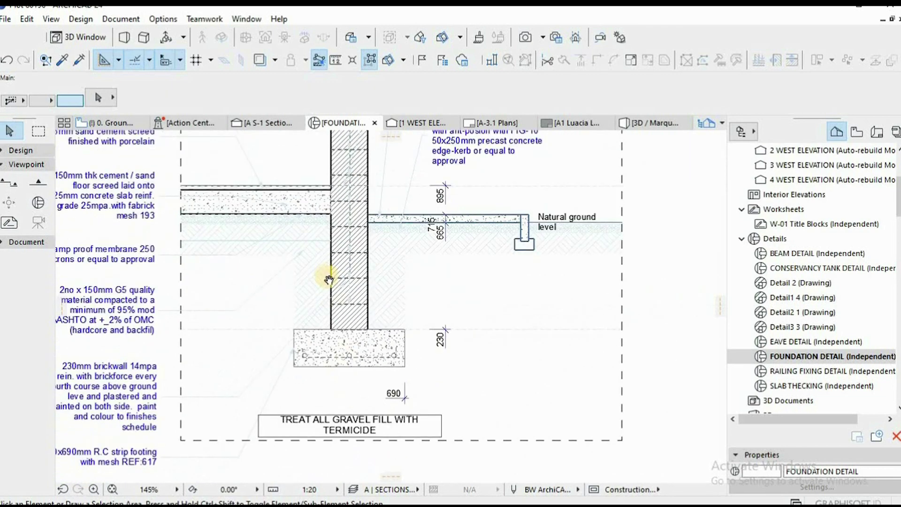
{"action": "scroll", "coordinate": [330, 280], "scroll_direction": "down", "scroll_amount": 3}
{"action": "scroll", "coordinate": [262, 285], "scroll_direction": "up", "scroll_amount": 5}
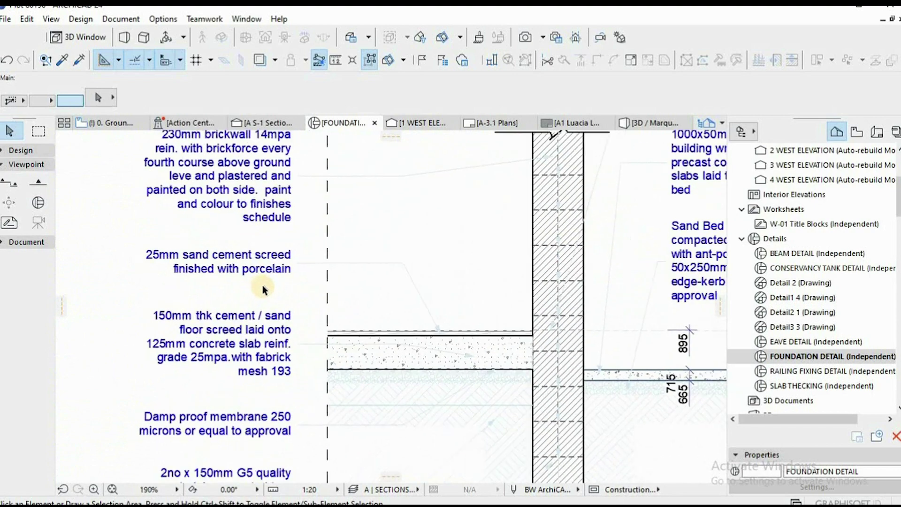
{"action": "scroll", "coordinate": [263, 285], "scroll_direction": "down", "scroll_amount": 8}
{"action": "scroll", "coordinate": [816, 308], "scroll_direction": "down", "scroll_amount": 2}
Open the SLAB THECKING detail and inspect the thickened slab beneath the wall, its dimensions and its notes
{"action": "double_click", "coordinate": [821, 297]}
{"action": "scroll", "coordinate": [483, 323], "scroll_direction": "up", "scroll_amount": 4}
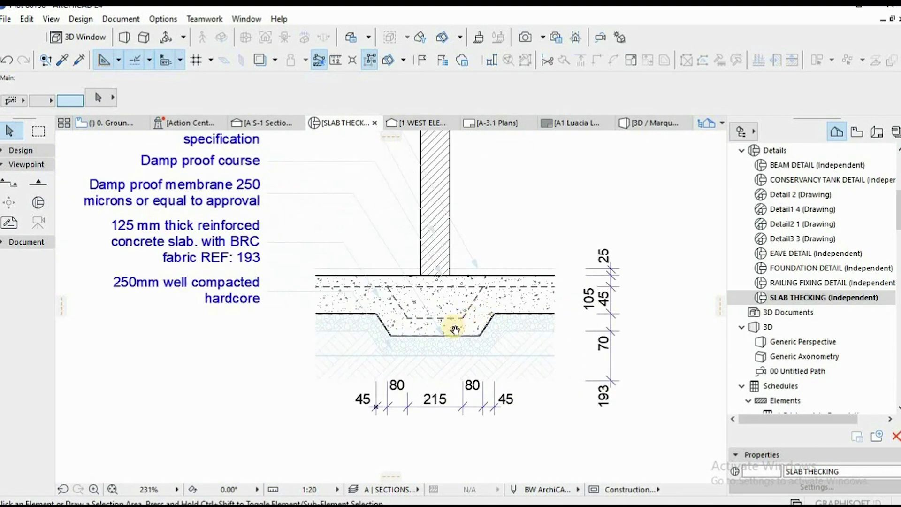
{"action": "scroll", "coordinate": [454, 330], "scroll_direction": "down", "scroll_amount": 4}
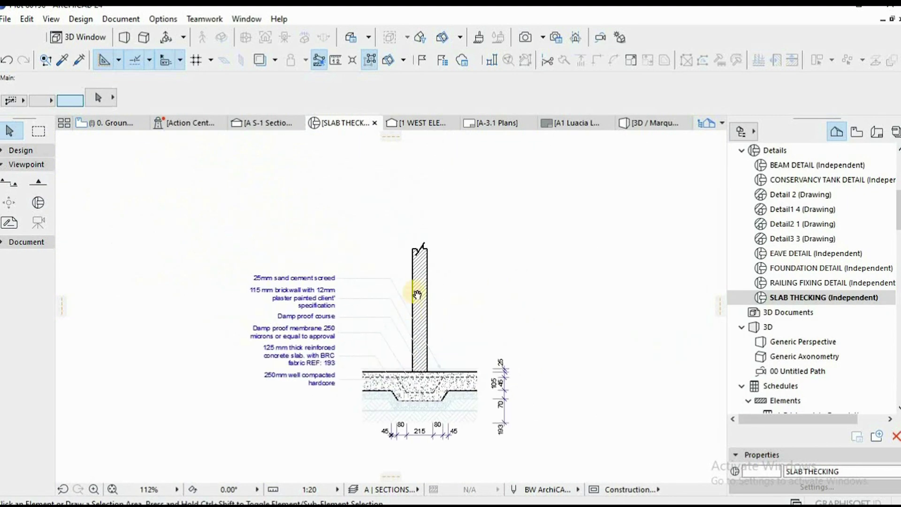
{"action": "middle_click_drag", "start_coordinate": [411, 404], "coordinate": [411, 394]}
{"action": "scroll", "coordinate": [411, 390], "scroll_direction": "up", "scroll_amount": 3}
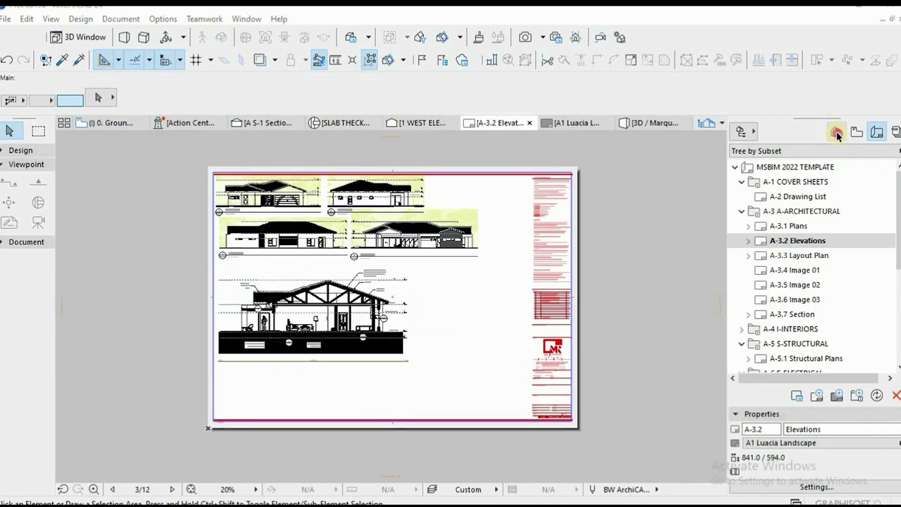
Place the SLAB THECKING detail on the A-3.2 Elevations layout and move it down below the level of the building section
{"action": "left_click", "coordinate": [836, 131]}
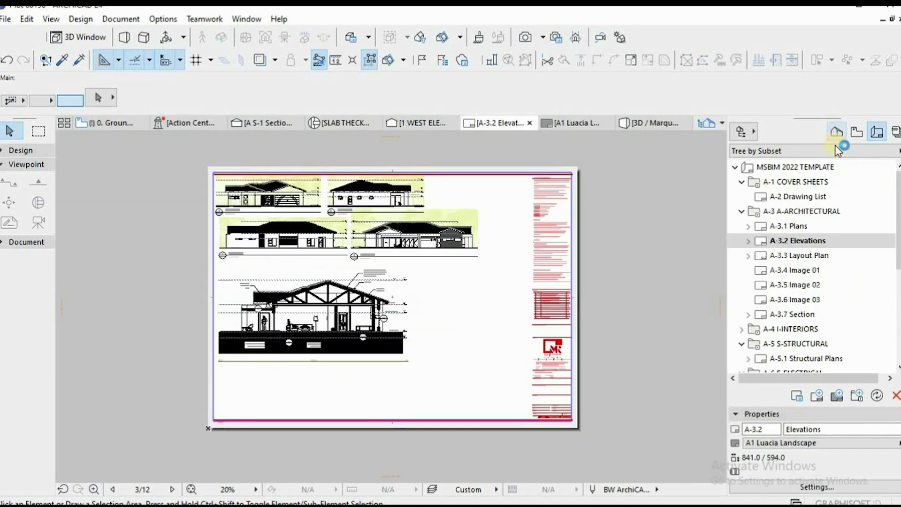
{"action": "left_click", "coordinate": [837, 133]}
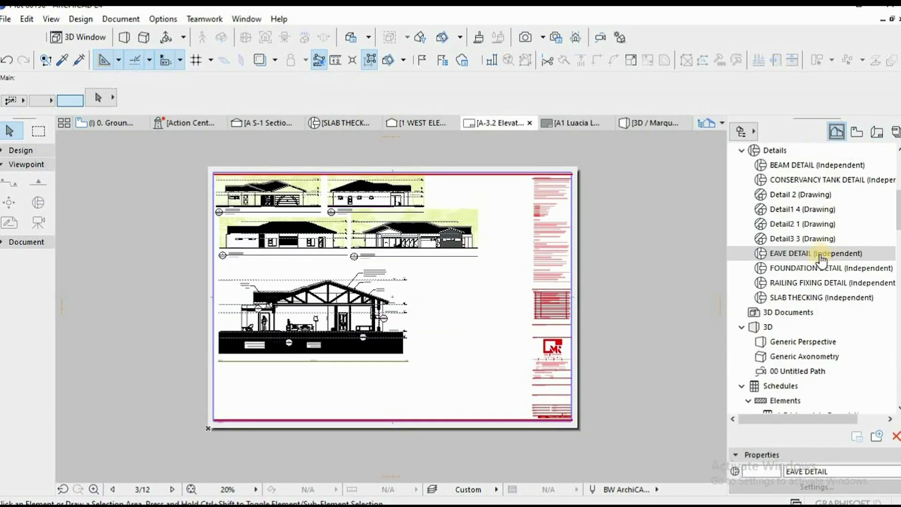
{"action": "left_click_drag", "start_coordinate": [810, 297], "coordinate": [368, 390]}
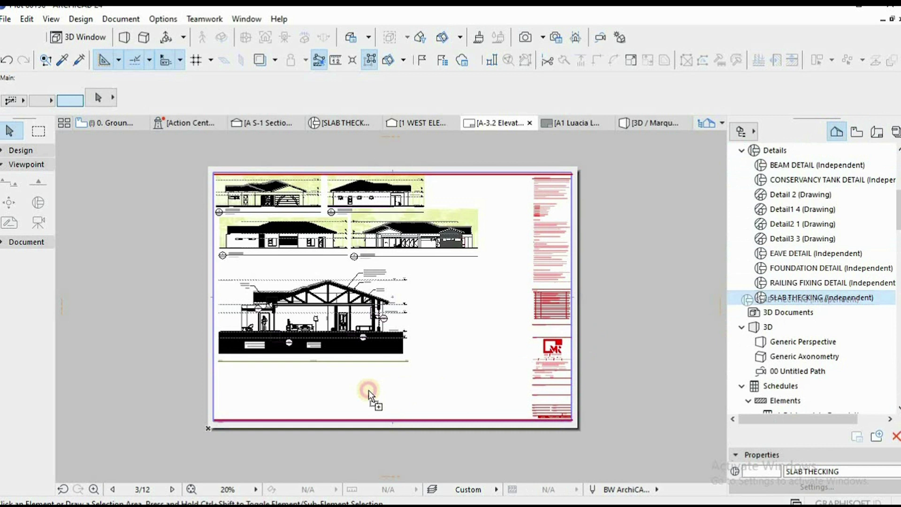
{"action": "left_click_drag", "start_coordinate": [282, 398], "coordinate": [288, 399]}
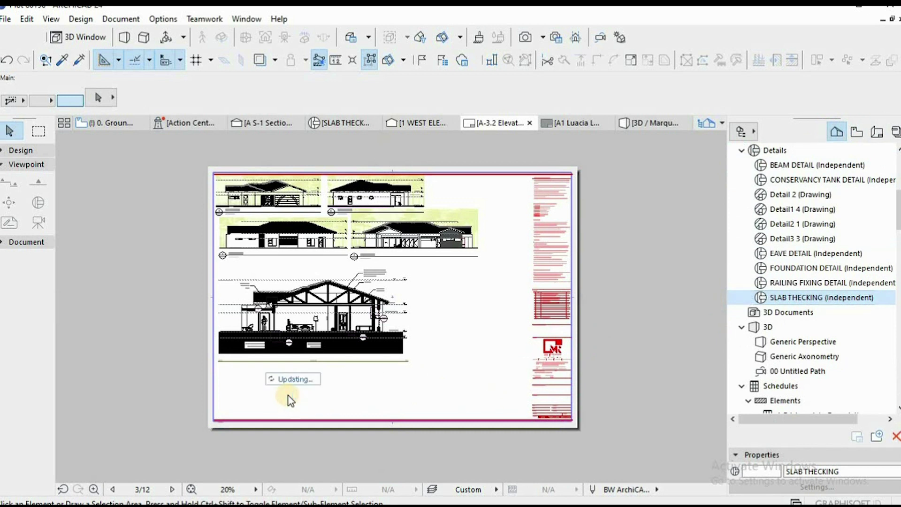
{"action": "left_click", "coordinate": [437, 297]}
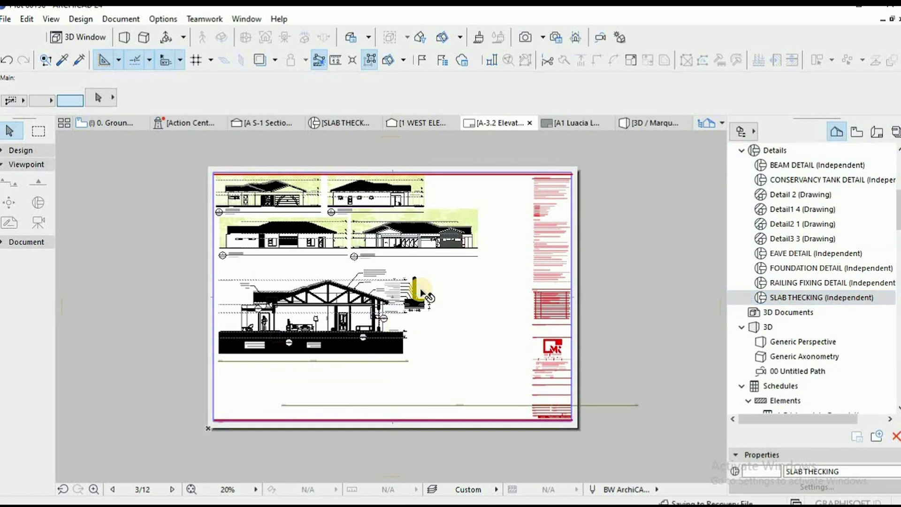
{"action": "left_click", "coordinate": [422, 296]}
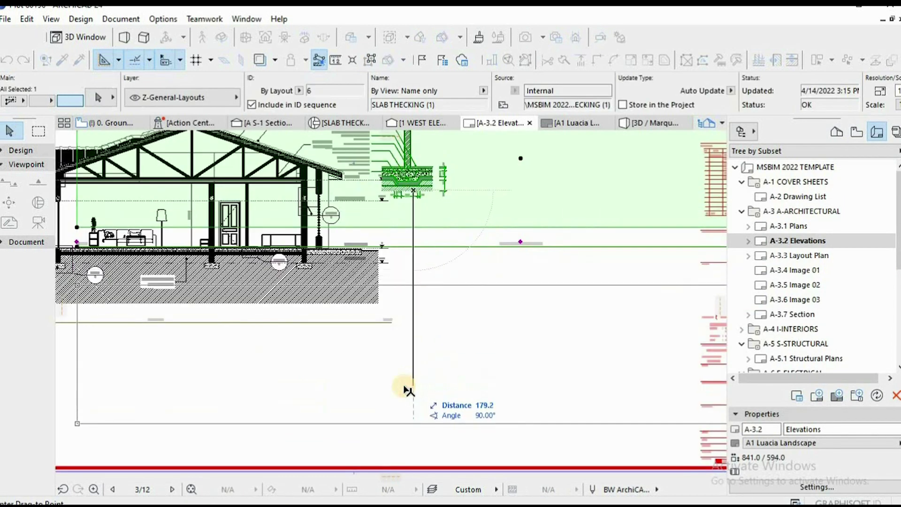
{"action": "left_click", "coordinate": [405, 386]}
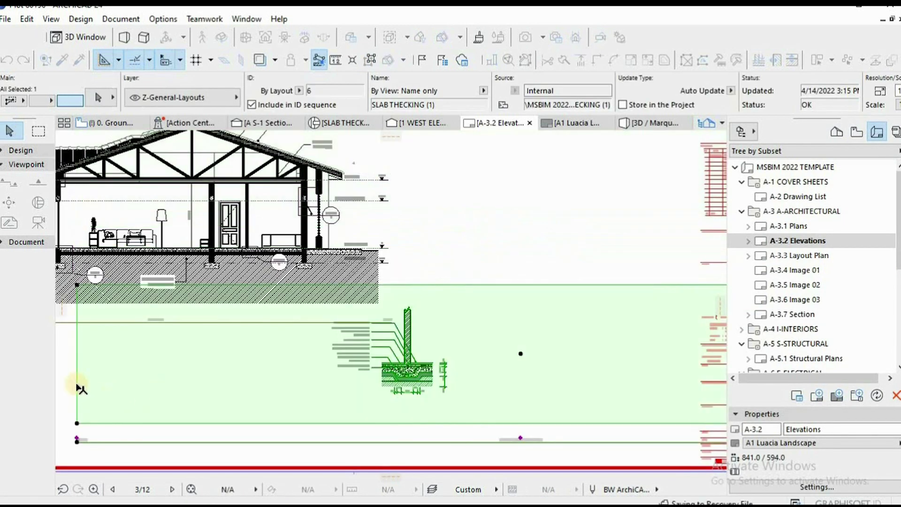
Pull both side edges of the slab detail's drawing frame in close around the detail and its notes
{"action": "left_click", "coordinate": [76, 373]}
{"action": "left_click", "coordinate": [317, 375]}
{"action": "scroll", "coordinate": [328, 376], "scroll_direction": "down", "scroll_amount": 2}
{"action": "middle_click_drag", "start_coordinate": [684, 348], "coordinate": [488, 358]}
{"action": "left_click", "coordinate": [629, 359]}
{"action": "left_click", "coordinate": [292, 366]}
Place FOUNDATION DETAIL on the layout and move it into the free space between the building section and the title block
{"action": "scroll", "coordinate": [241, 413], "scroll_direction": "up", "scroll_amount": 2}
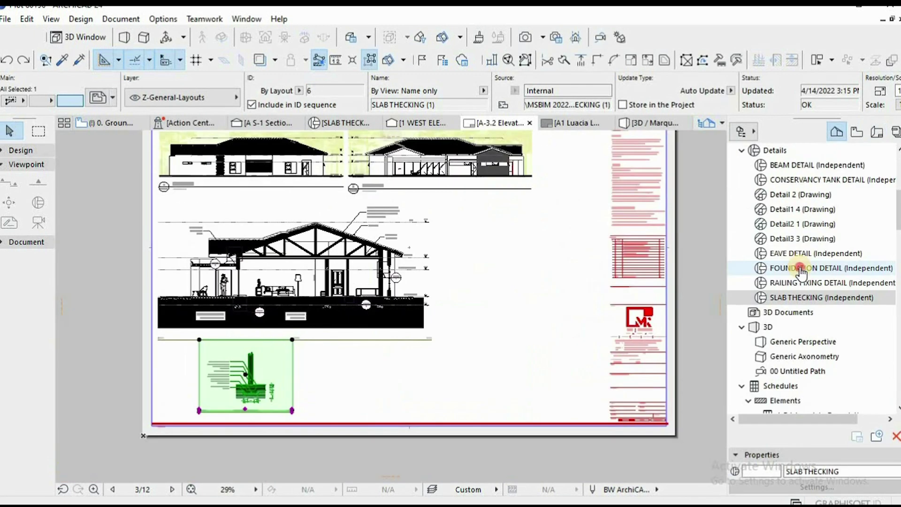
{"action": "left_click_drag", "start_coordinate": [778, 267], "coordinate": [501, 262]}
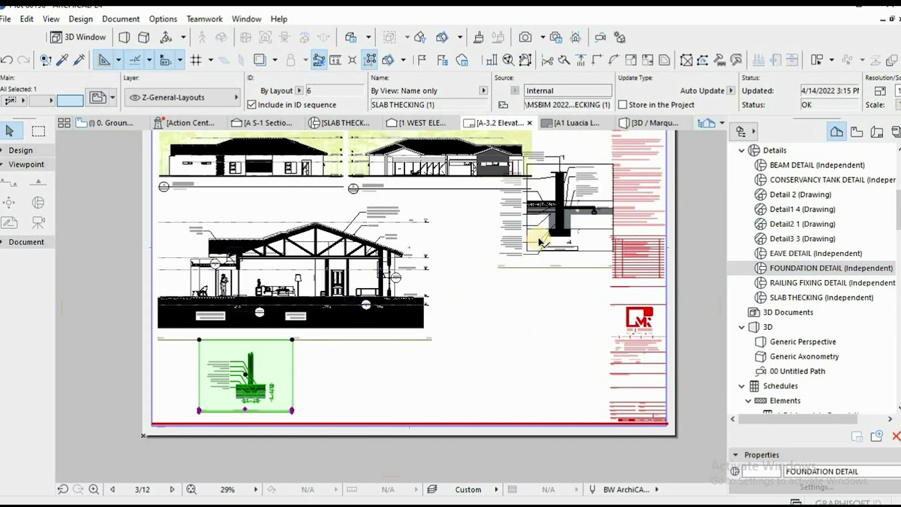
{"action": "left_click", "coordinate": [558, 221]}
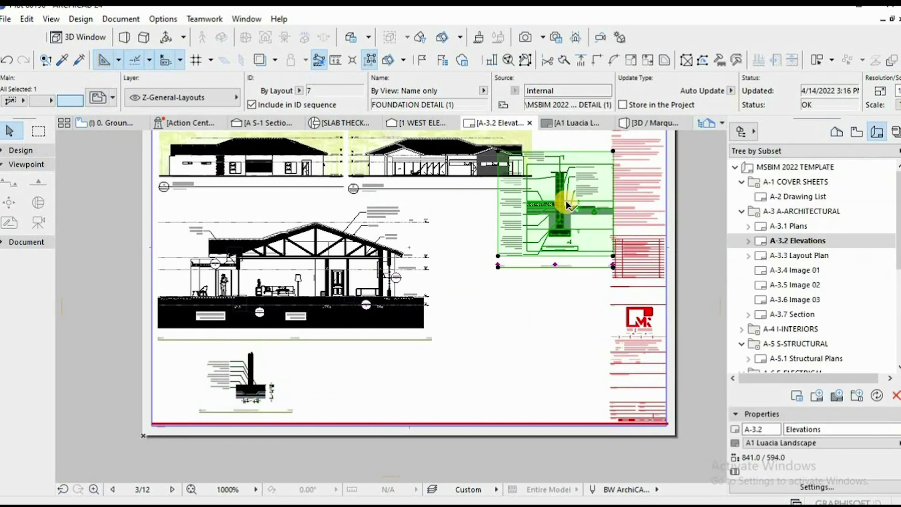
{"action": "key", "text": "ctrl+d"}
{"action": "left_click", "coordinate": [563, 201]}
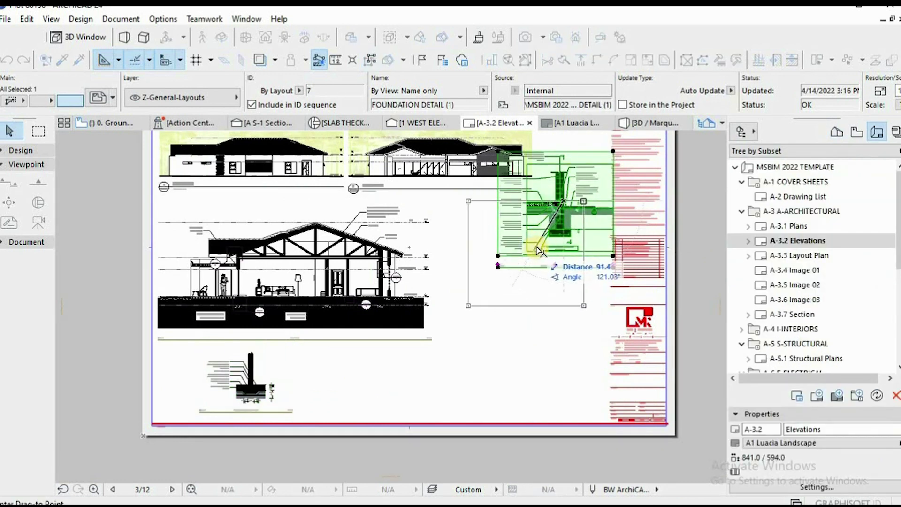
{"action": "left_click", "coordinate": [487, 218]}
Place EAVE DETAIL on the layout and move it directly below the foundation detail, clear of the title block
{"action": "scroll", "coordinate": [488, 201], "scroll_direction": "up", "scroll_amount": 3}
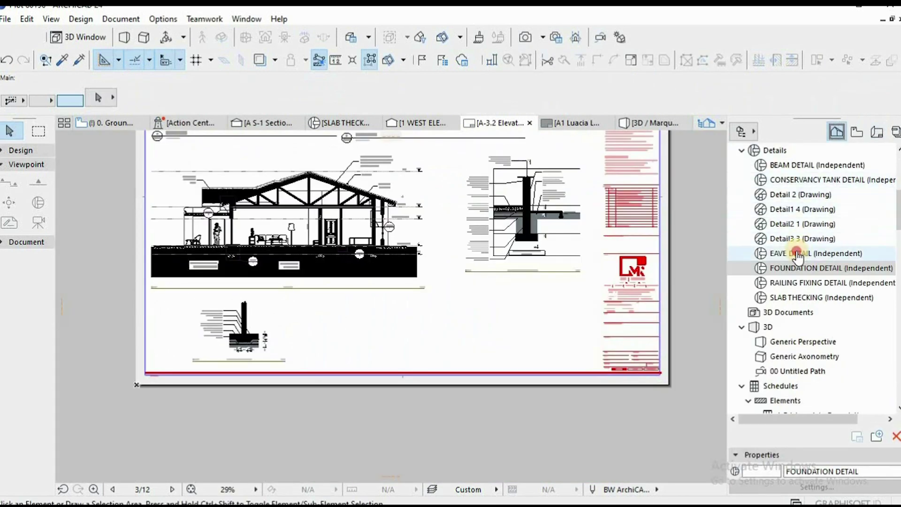
{"action": "mouse_move", "coordinate": [797, 253]}
{"action": "left_mouse_down"}
{"action": "mouse_move", "coordinate": [519, 315]}
{"action": "mouse_move", "coordinate": [509, 329]}
{"action": "mouse_move", "coordinate": [522, 313]}
{"action": "left_mouse_up"}
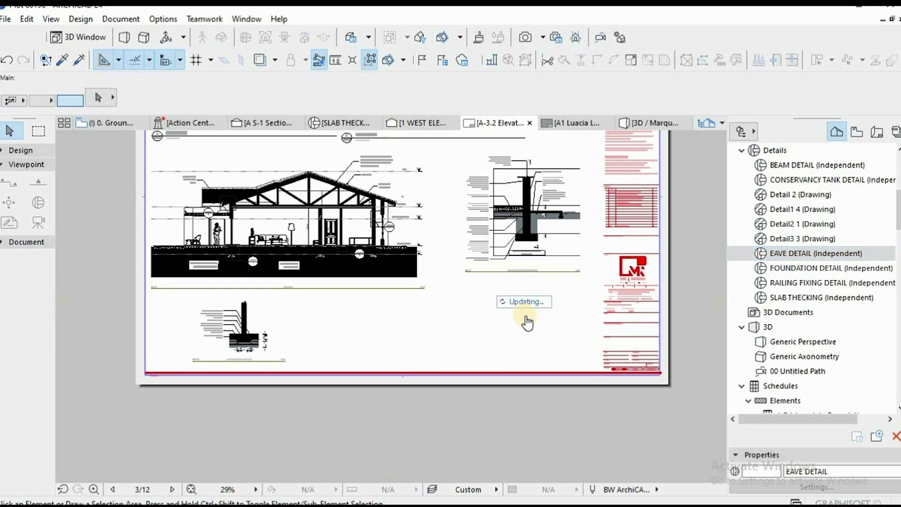
{"action": "left_click", "coordinate": [544, 298]}
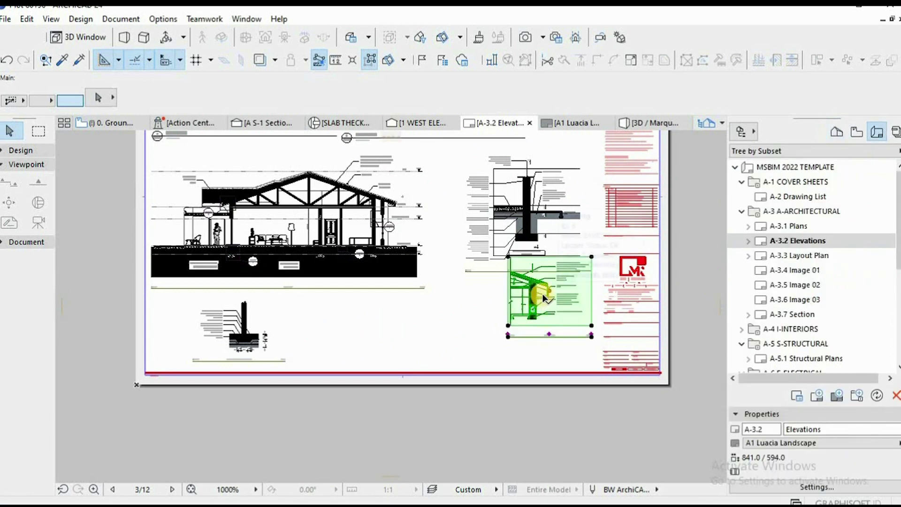
{"action": "left_click", "coordinate": [593, 256]}
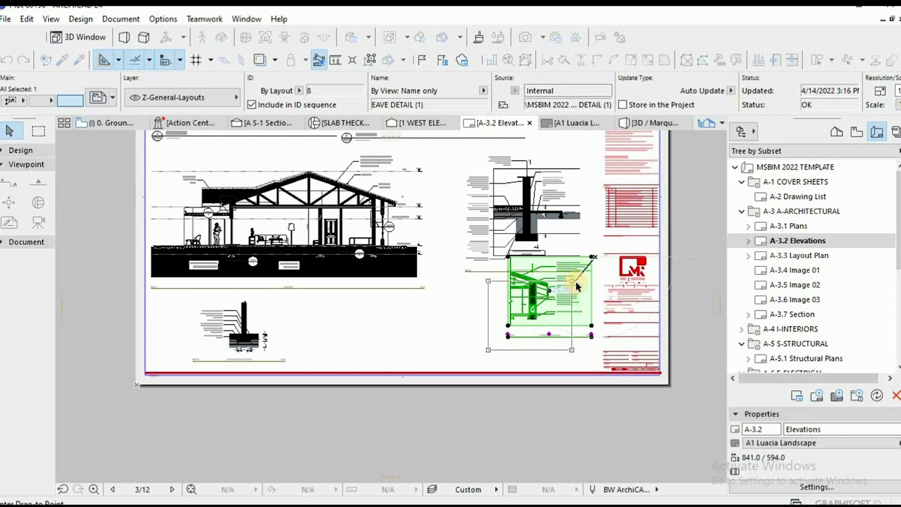
{"action": "left_click", "coordinate": [575, 282]}
{"action": "key", "text": "Escape"}
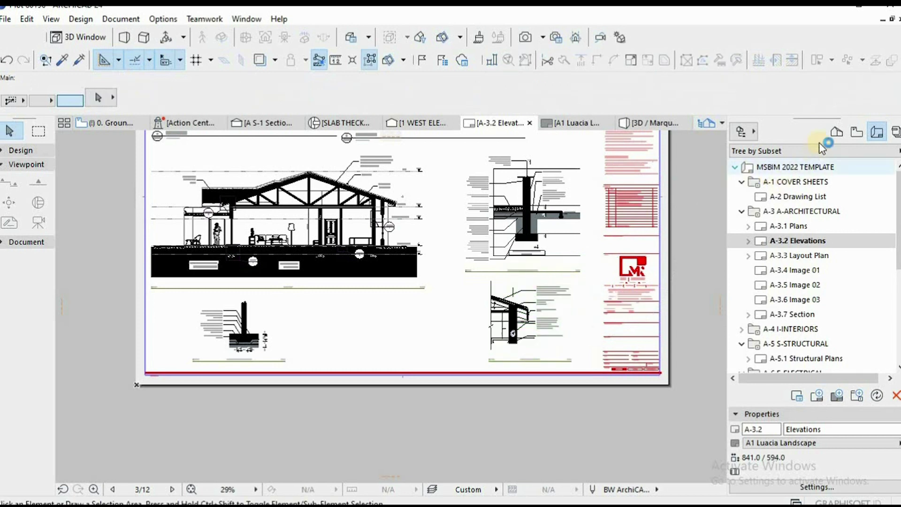
Place BEAM DETAIL on the layout in the gap between the slab detail and the eave detail
{"action": "left_click", "coordinate": [836, 131]}
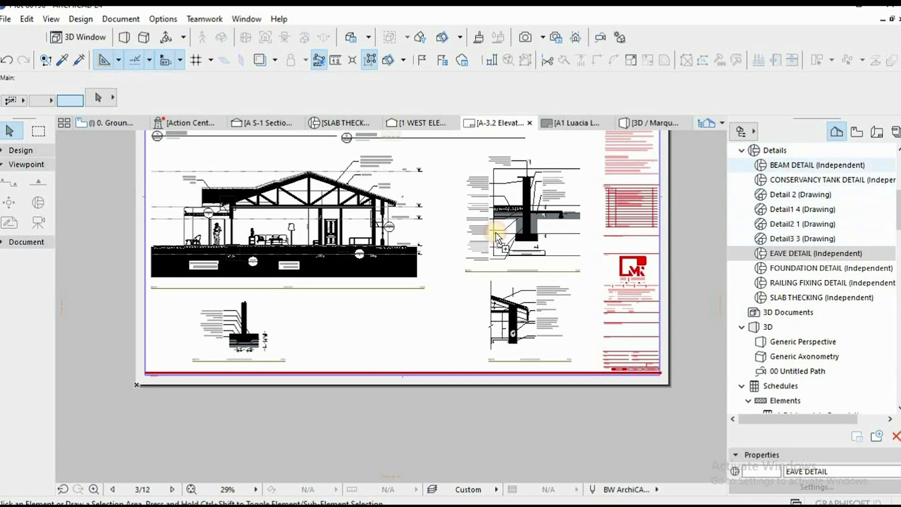
{"action": "left_click_drag", "start_coordinate": [798, 165], "coordinate": [393, 333]}
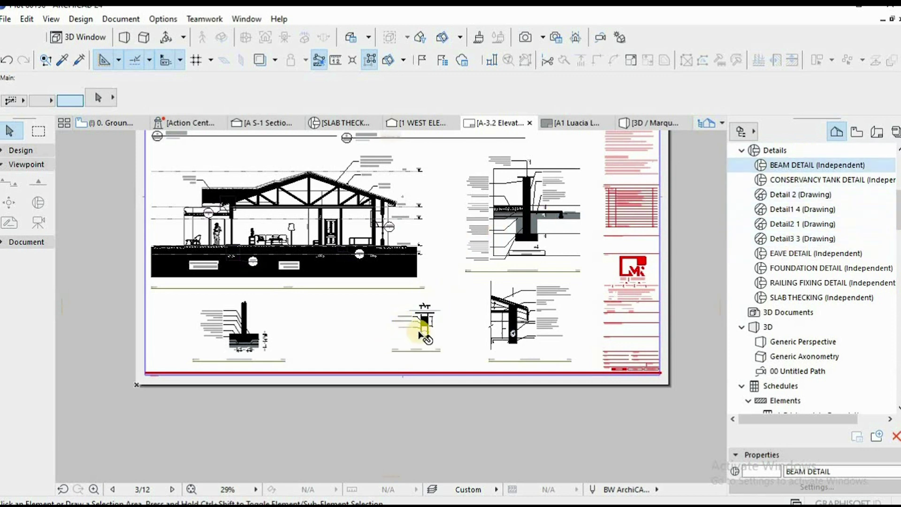
Move the BEAM DETAIL drawing sideways toward the slab detail, evening out the gaps to the slab and eave details on the sheet
{"action": "scroll", "coordinate": [401, 334], "scroll_direction": "up", "scroll_amount": 3}
{"action": "scroll", "coordinate": [439, 345], "scroll_direction": "up", "scroll_amount": 3}
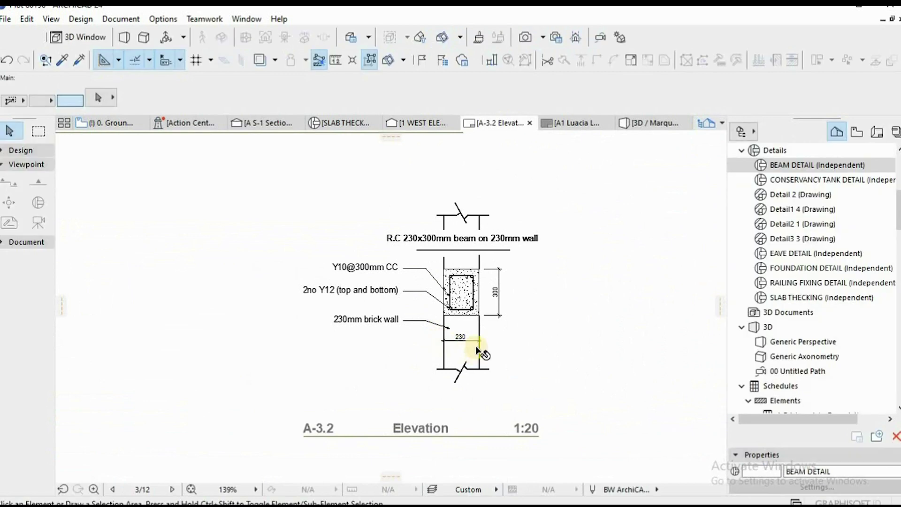
{"action": "scroll", "coordinate": [472, 352], "scroll_direction": "up", "scroll_amount": 2}
{"action": "scroll", "coordinate": [514, 298], "scroll_direction": "up", "scroll_amount": 2}
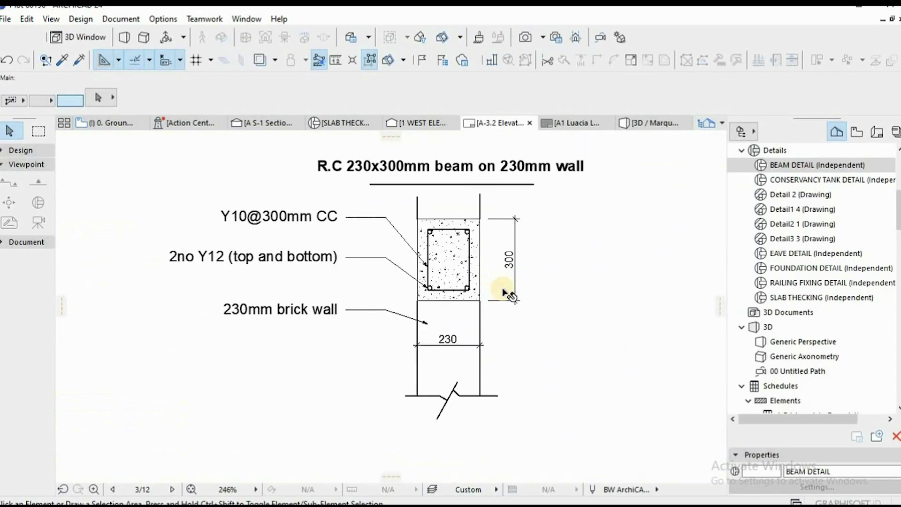
{"action": "scroll", "coordinate": [502, 312], "scroll_direction": "down", "scroll_amount": 5}
{"action": "left_click", "coordinate": [451, 313]}
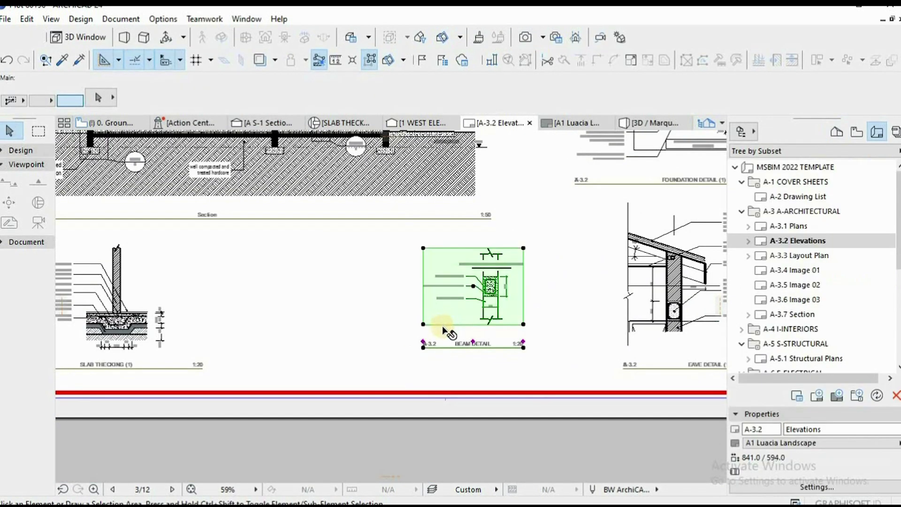
{"action": "mouse_move", "coordinate": [458, 317]}
{"action": "left_mouse_down"}
{"action": "mouse_move", "coordinate": [341, 334]}
{"action": "mouse_move", "coordinate": [353, 332]}
{"action": "left_mouse_up"}
{"action": "scroll", "coordinate": [422, 277], "scroll_direction": "down", "scroll_amount": 5}
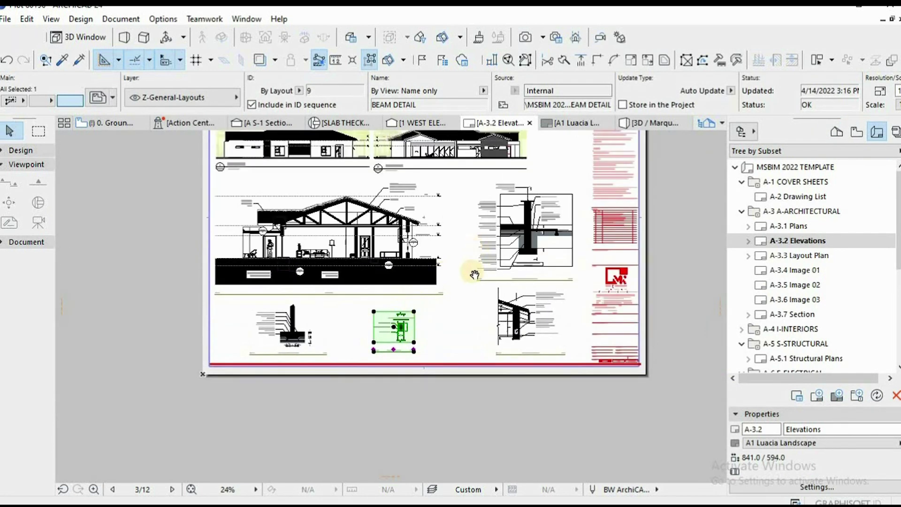
{"action": "scroll", "coordinate": [475, 275], "scroll_direction": "down", "scroll_amount": 1}
{"action": "middle_click_drag", "start_coordinate": [474, 274], "coordinate": [462, 337]}
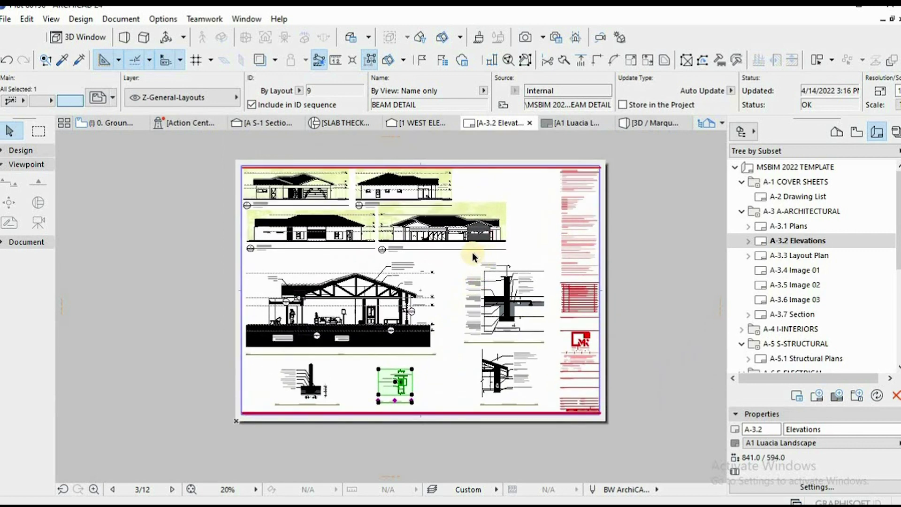
Move the second elevation in the top row horizontally toward the title block, widening the gap to the first elevation
{"action": "left_click", "coordinate": [425, 189]}
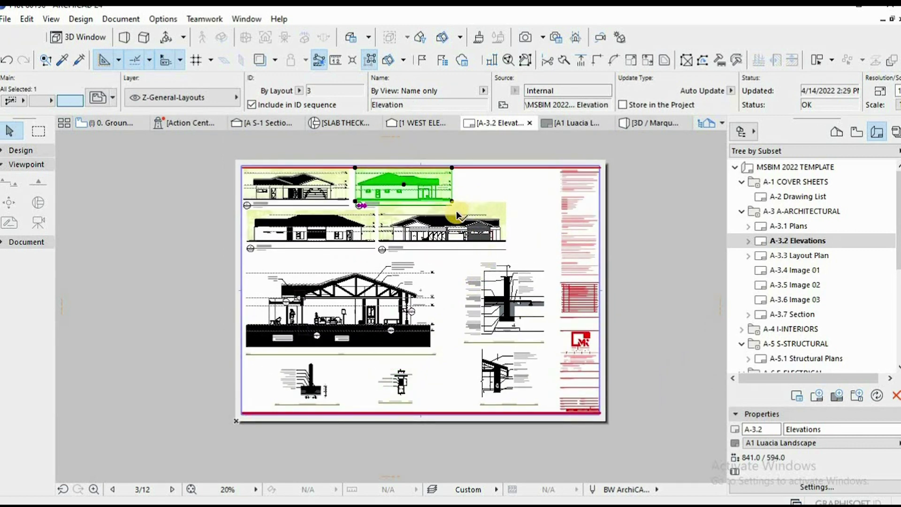
{"action": "left_click", "coordinate": [453, 201]}
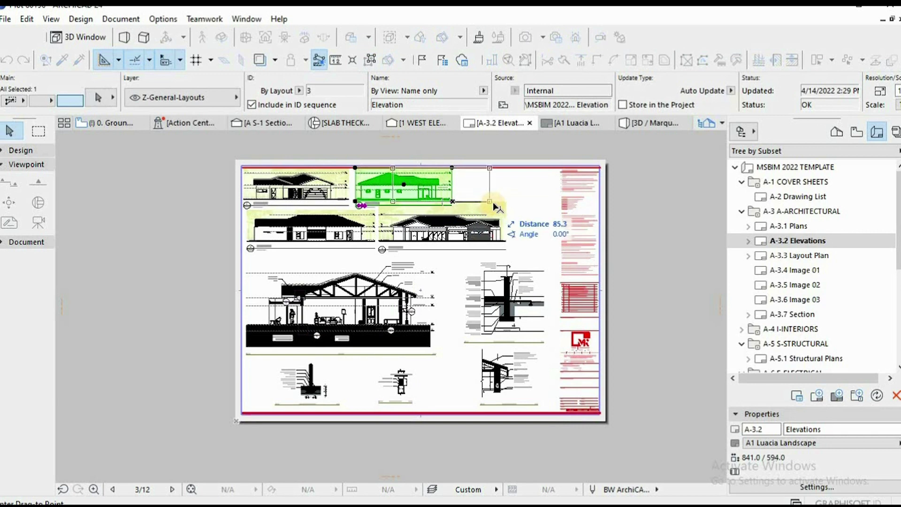
{"action": "left_click", "coordinate": [501, 219]}
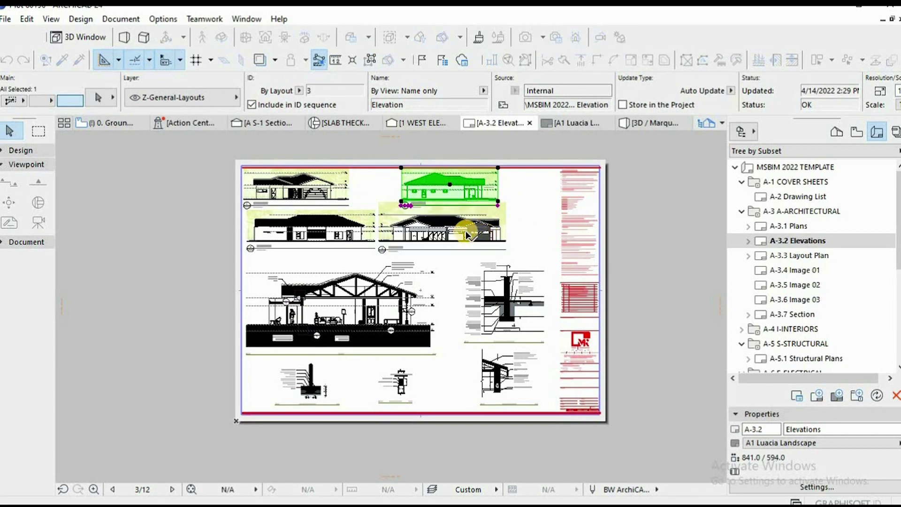
Shift the second elevation of the lower row toward the title block, placing it roughly beneath the elevation above it
{"action": "left_click", "coordinate": [479, 236]}
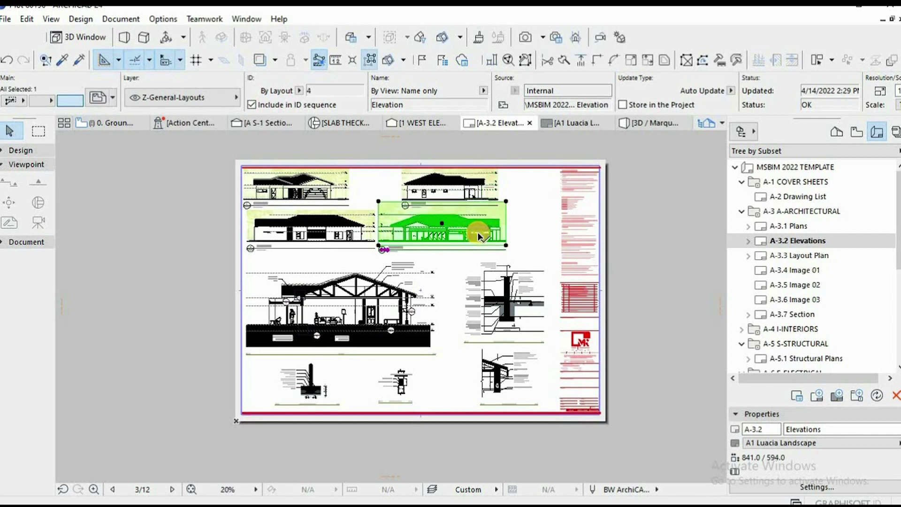
{"action": "left_click", "coordinate": [506, 202]}
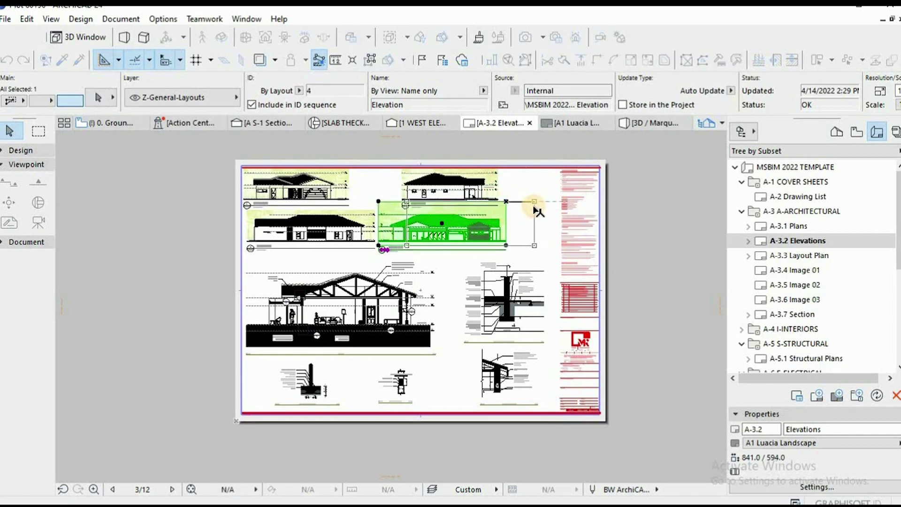
{"action": "left_click", "coordinate": [533, 202]}
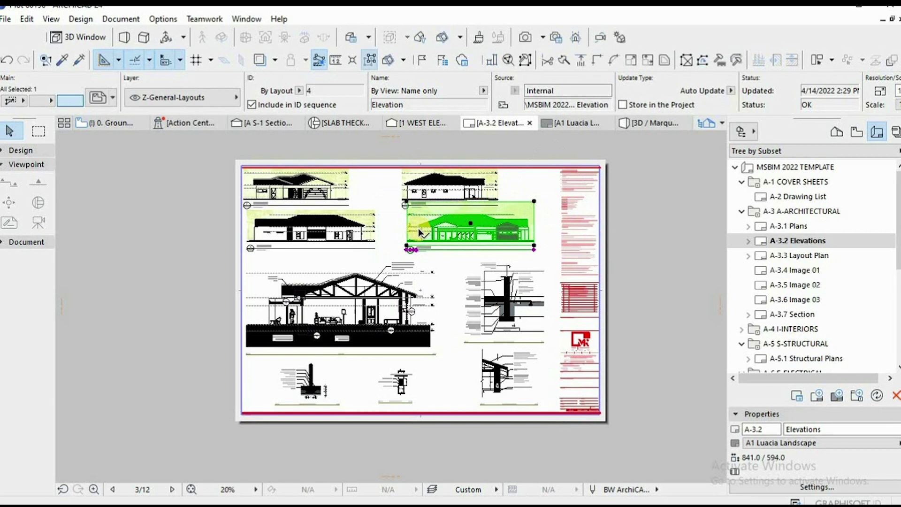
{"action": "scroll", "coordinate": [420, 232], "scroll_direction": "up", "scroll_amount": 3}
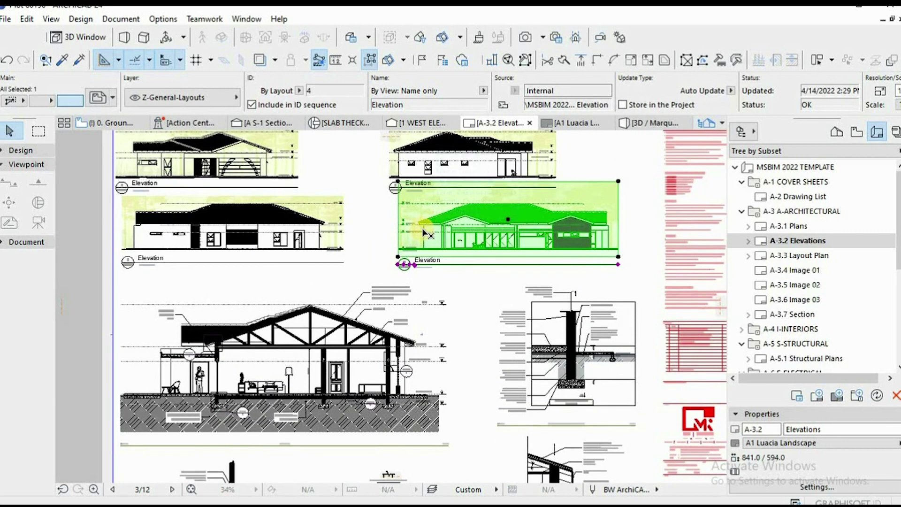
{"action": "left_click", "coordinate": [422, 227]}
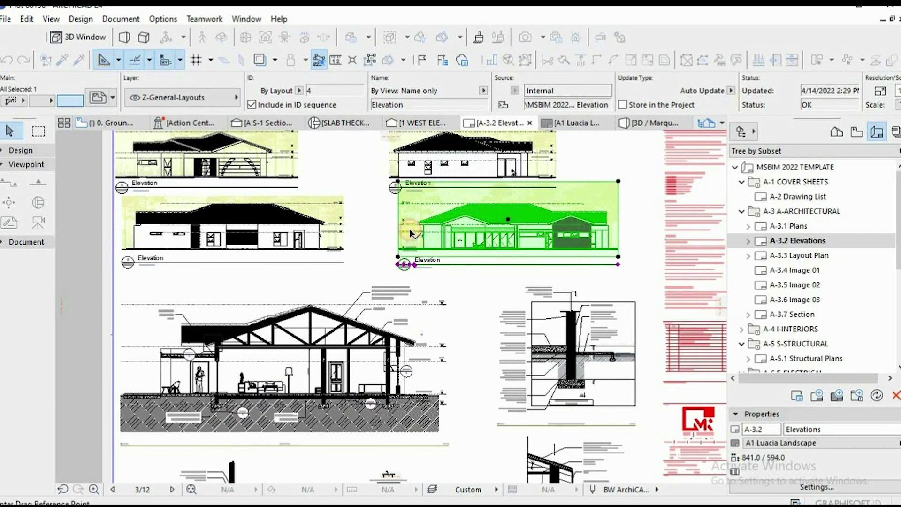
{"action": "left_click", "coordinate": [404, 182]}
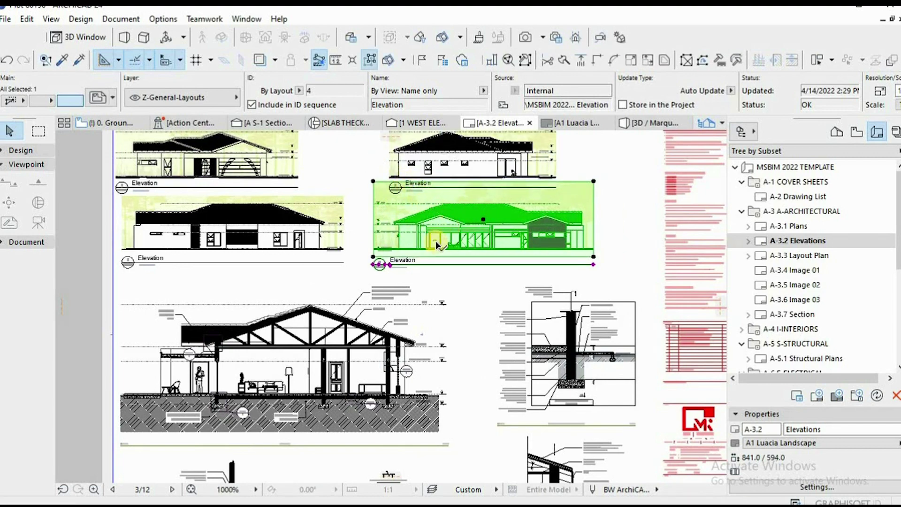
{"action": "scroll", "coordinate": [435, 240], "scroll_direction": "down", "scroll_amount": 3}
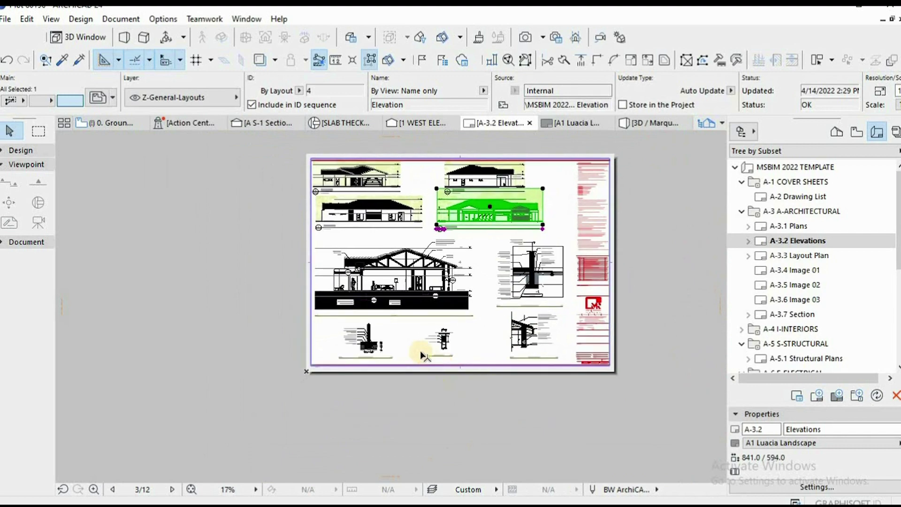
{"action": "key", "text": "Escape"}
Set the BEAM DETAIL drawing to a custom scale of 1:25
{"action": "scroll", "coordinate": [443, 365], "scroll_direction": "up", "scroll_amount": 10}
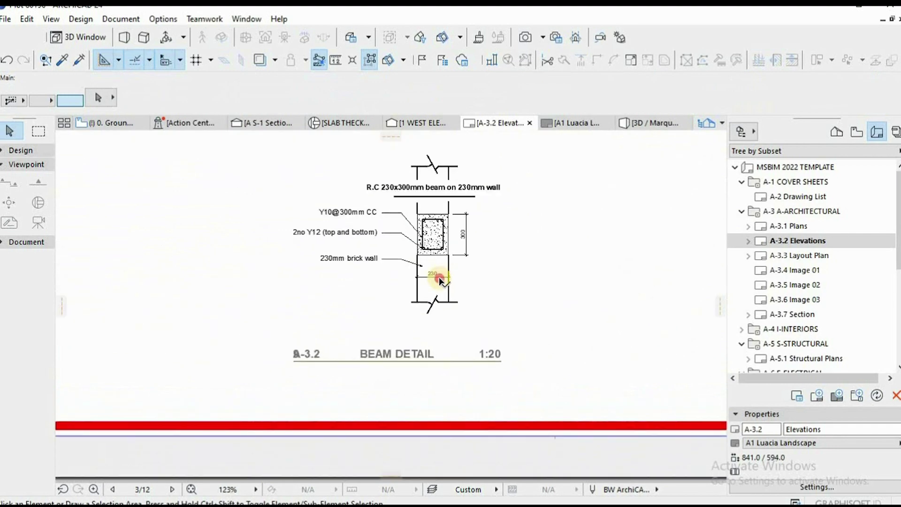
{"action": "left_click", "coordinate": [440, 279]}
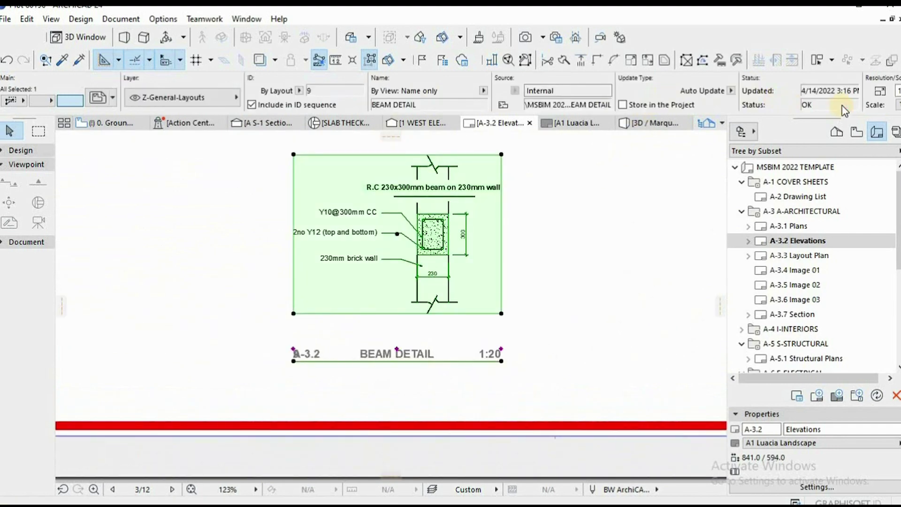
{"action": "scroll", "coordinate": [812, 107], "scroll_direction": "right", "scroll_amount": 3}
{"action": "left_click", "coordinate": [792, 109]}
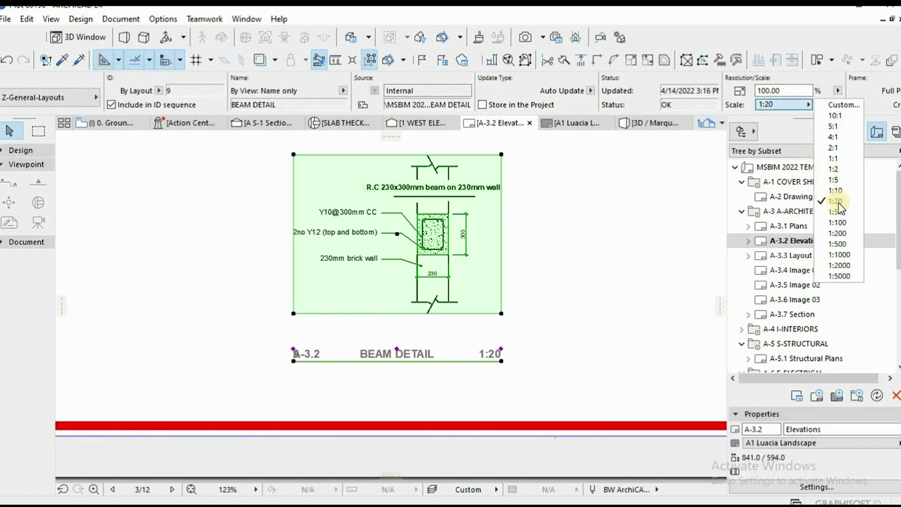
{"action": "left_click", "coordinate": [841, 105]}
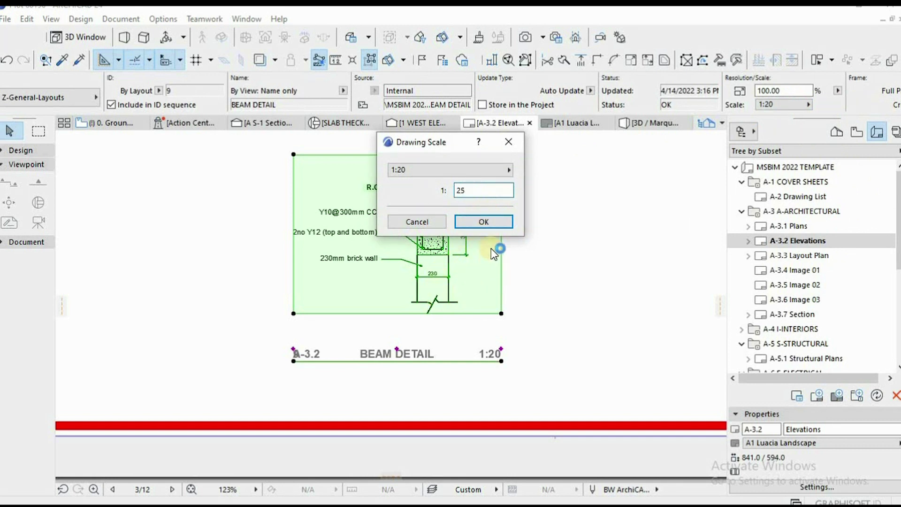
{"action": "left_click", "coordinate": [483, 222]}
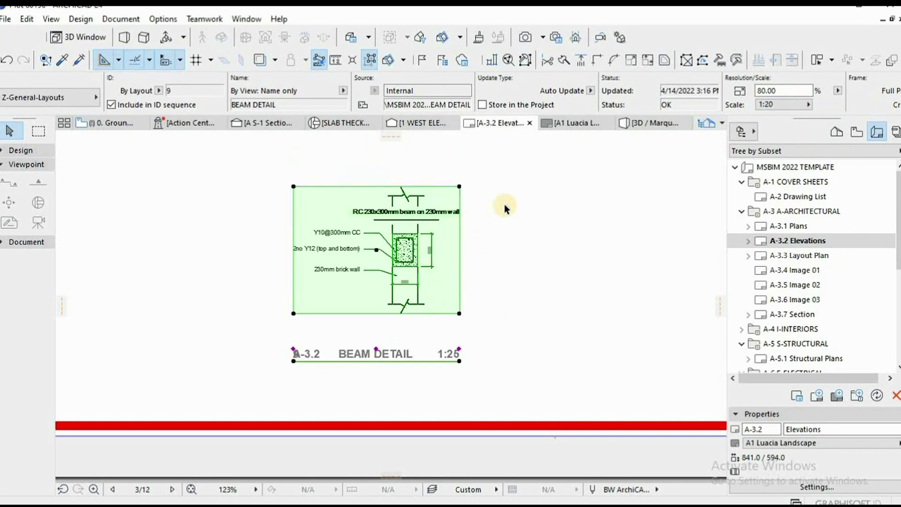
Set the BEAM DETAIL drawing's scale to 1:10 and shift it down clear of the building section, toward the slab detail
{"action": "left_click", "coordinate": [789, 105]}
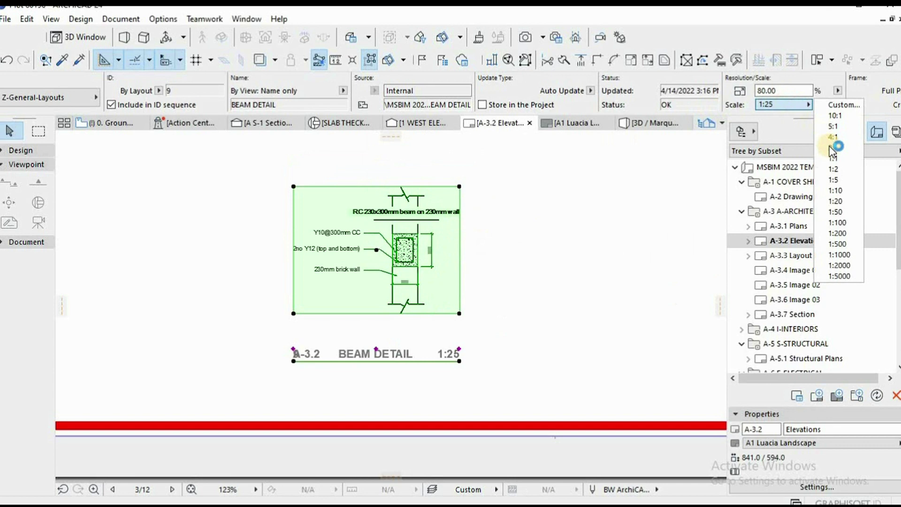
{"action": "left_click", "coordinate": [838, 190]}
{"action": "scroll", "coordinate": [449, 297], "scroll_direction": "down", "scroll_amount": 3}
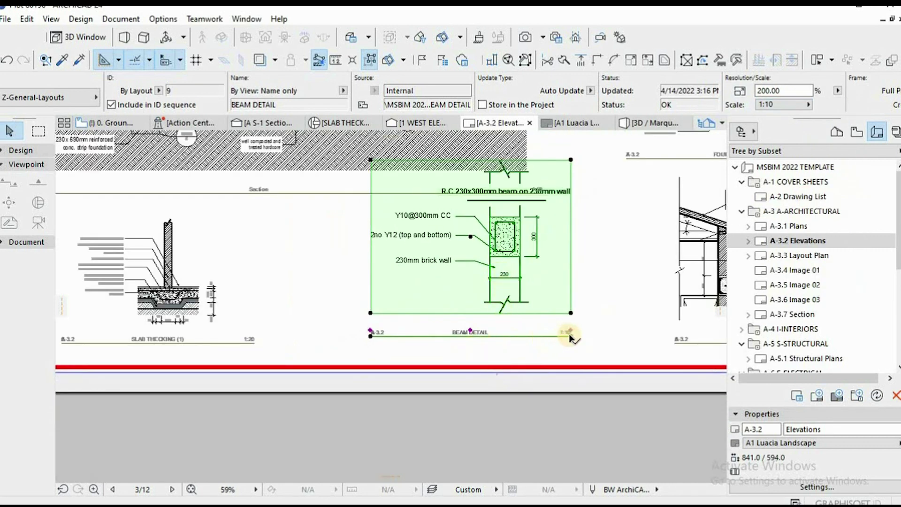
{"action": "mouse_move", "coordinate": [570, 336]}
{"action": "left_mouse_down"}
{"action": "mouse_move", "coordinate": [539, 355]}
{"action": "mouse_move", "coordinate": [538, 345]}
{"action": "left_mouse_up"}
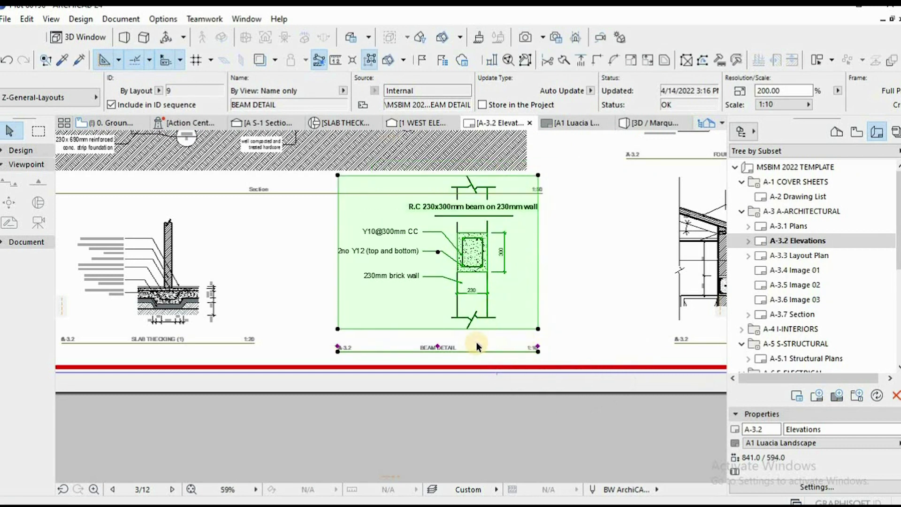
{"action": "scroll", "coordinate": [477, 346], "scroll_direction": "up", "scroll_amount": 2}
{"action": "left_click_drag", "start_coordinate": [497, 321], "coordinate": [502, 350]}
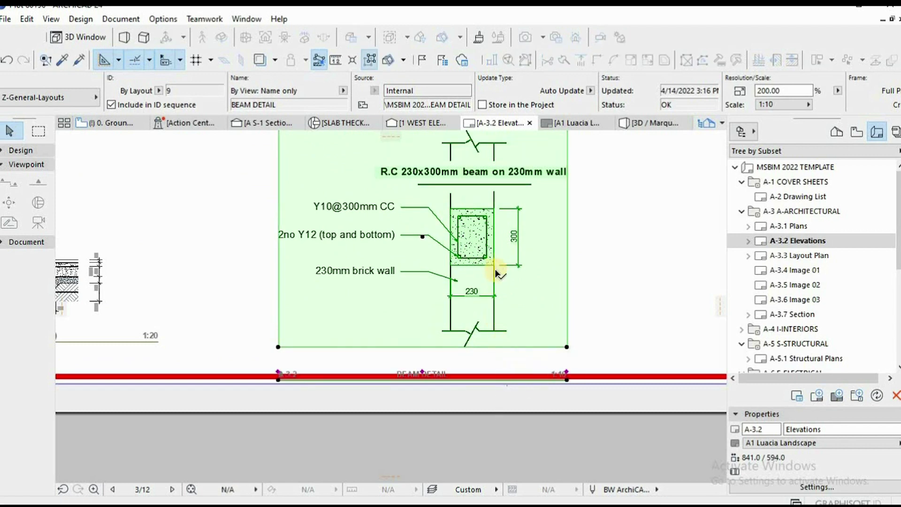
{"action": "middle_click_drag", "start_coordinate": [496, 266], "coordinate": [485, 322]}
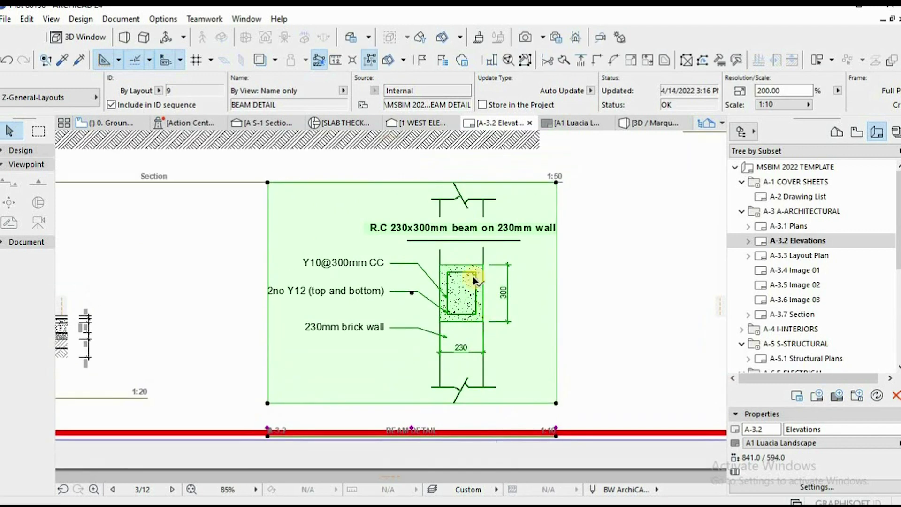
{"action": "scroll", "coordinate": [475, 281], "scroll_direction": "down", "scroll_amount": 2}
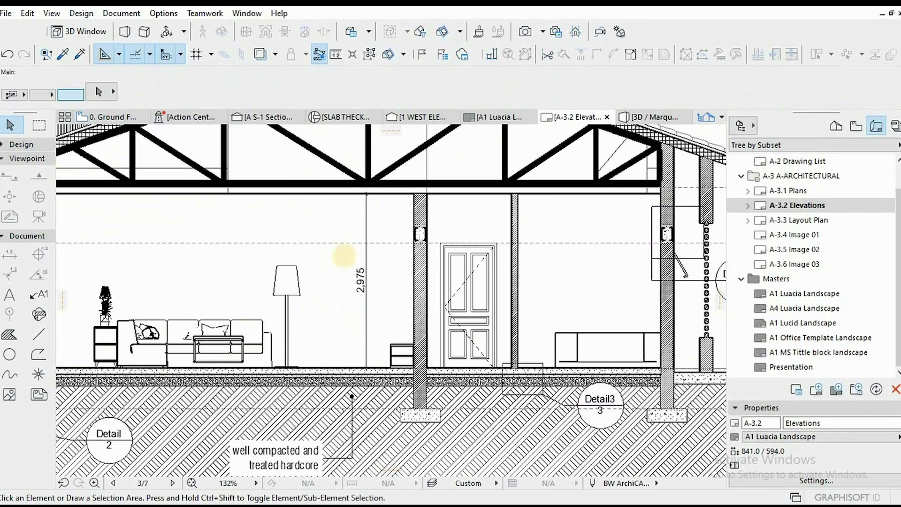
Examine the building section, construction details and titled elevations arranged on the A-3.2 Elevations layout
{"action": "scroll", "coordinate": [368, 237], "scroll_direction": "down", "scroll_amount": 5}
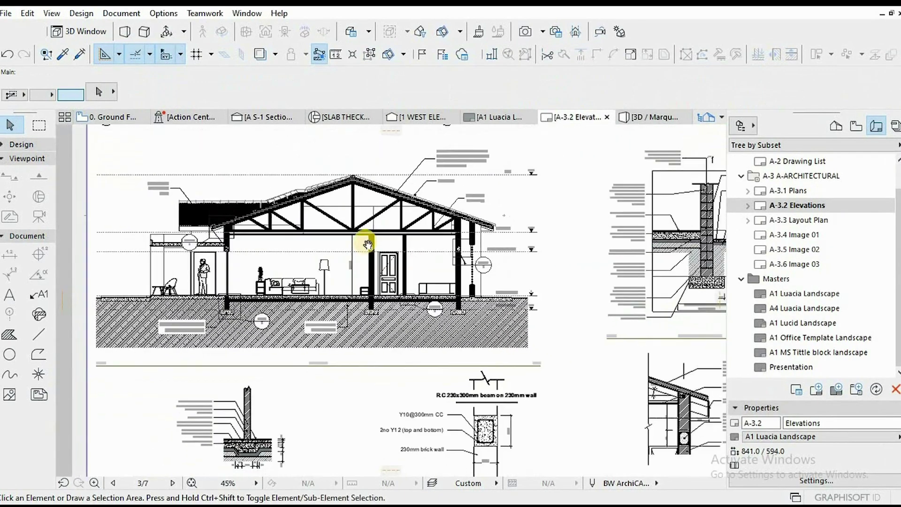
{"action": "middle_click_drag", "start_coordinate": [267, 240], "coordinate": [167, 238]}
{"action": "scroll", "coordinate": [513, 357], "scroll_direction": "up", "scroll_amount": 3}
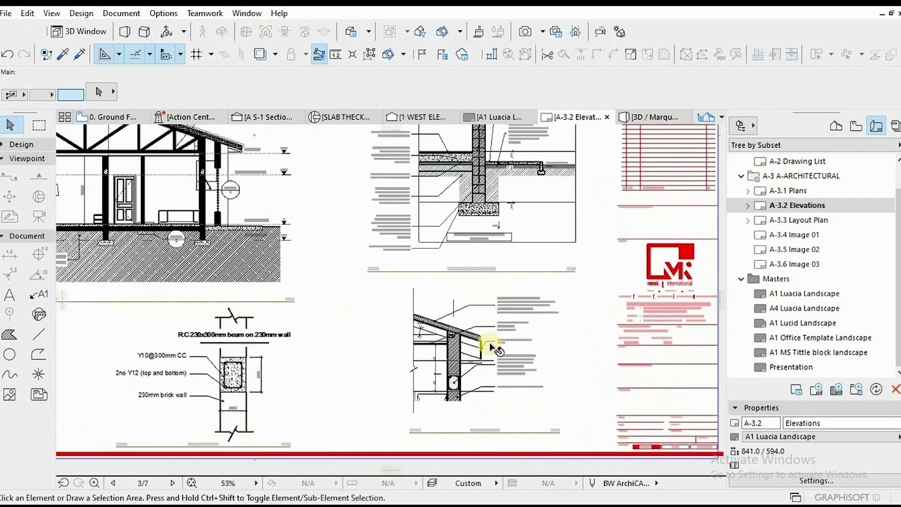
{"action": "scroll", "coordinate": [446, 306], "scroll_direction": "down", "scroll_amount": 4}
{"action": "middle_click_drag", "start_coordinate": [459, 354], "coordinate": [559, 450]}
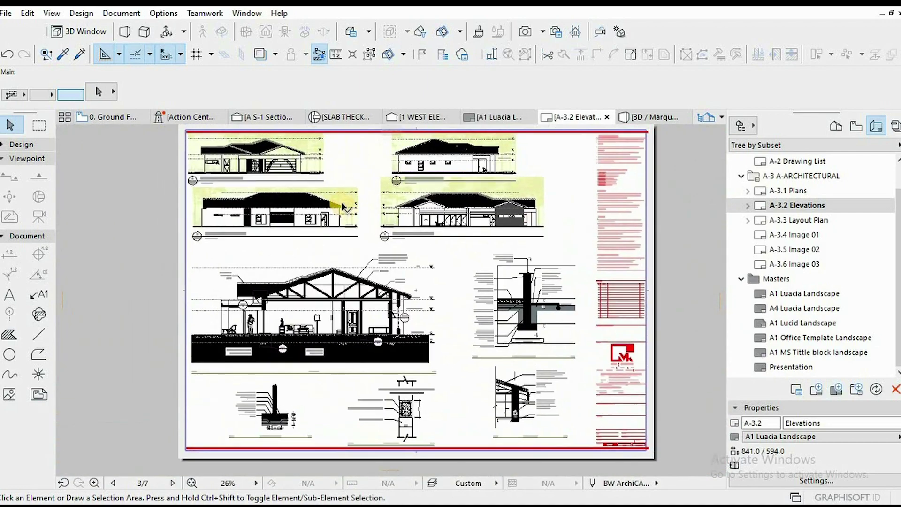
{"action": "scroll", "coordinate": [342, 203], "scroll_direction": "up", "scroll_amount": 3}
{"action": "scroll", "coordinate": [435, 199], "scroll_direction": "down", "scroll_amount": 2}
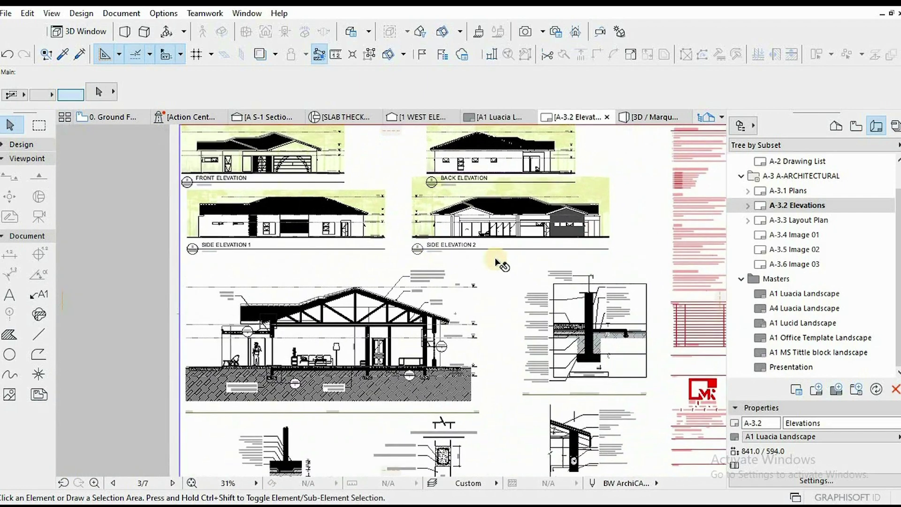
Open the A-3.1 Plans layout to examine its ground floor plan and whole sheet, and open the A-3.4 Image 01 layout
{"action": "left_click", "coordinate": [798, 190]}
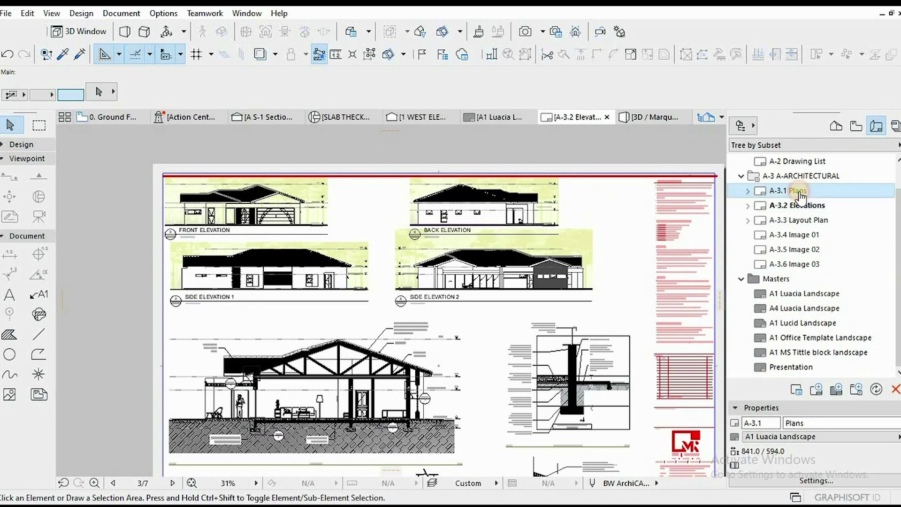
{"action": "left_click", "coordinate": [327, 304]}
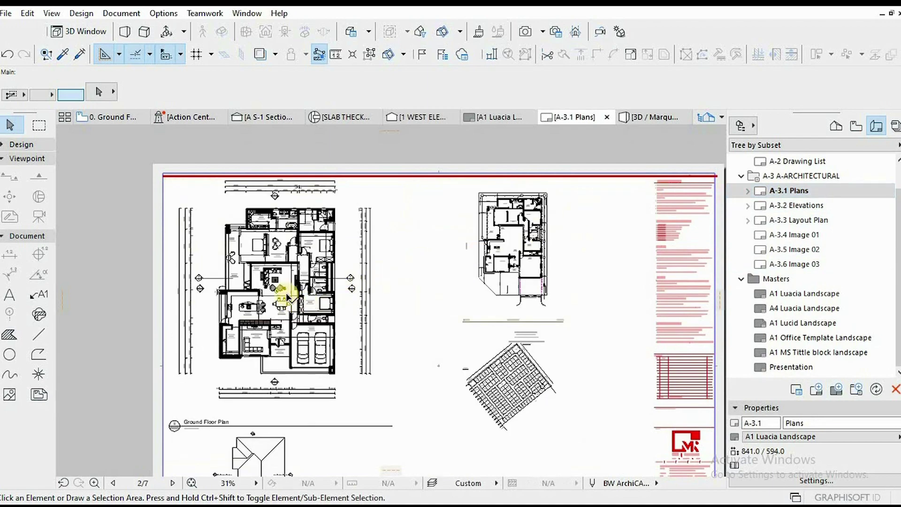
{"action": "scroll", "coordinate": [328, 227], "scroll_direction": "up", "scroll_amount": 4}
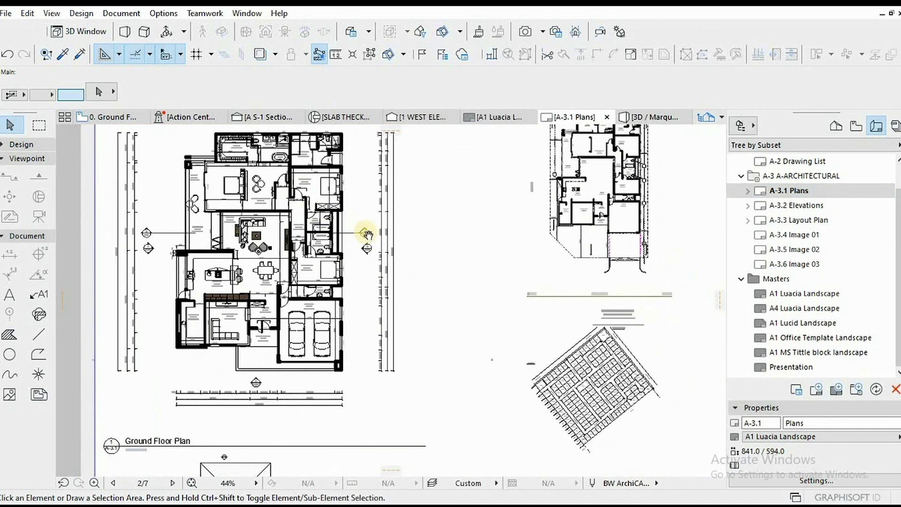
{"action": "scroll", "coordinate": [366, 233], "scroll_direction": "down", "scroll_amount": 5}
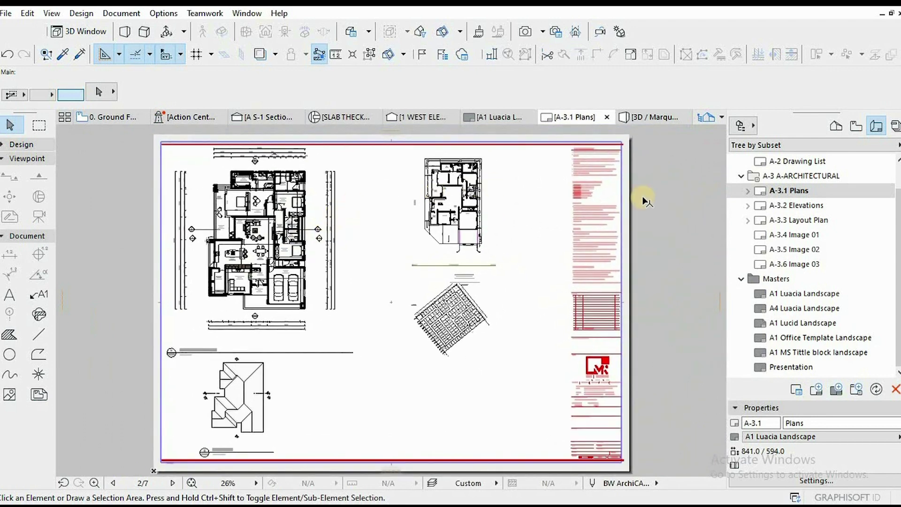
{"action": "double_click", "coordinate": [791, 235]}
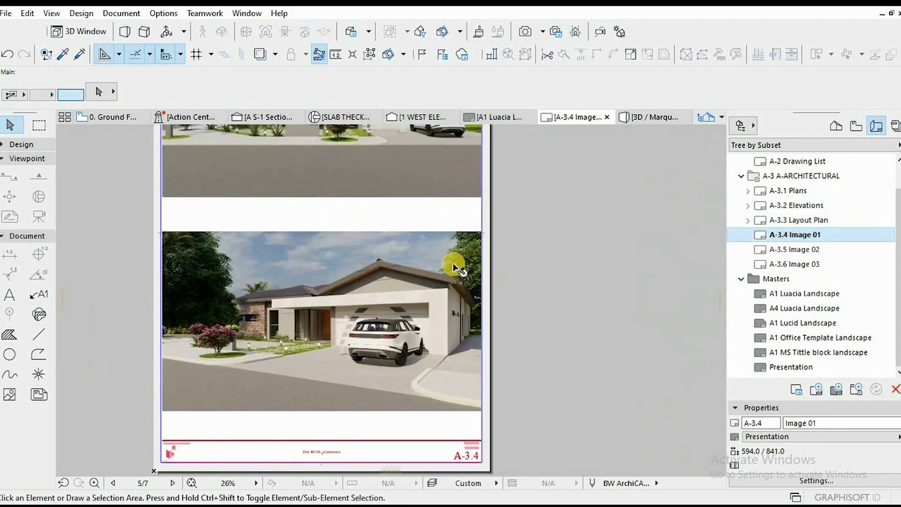
Examine the lower exterior rendering of the house up close on the A-3.4 Image 01 layout
{"action": "scroll", "coordinate": [327, 299], "scroll_direction": "up", "scroll_amount": 10}
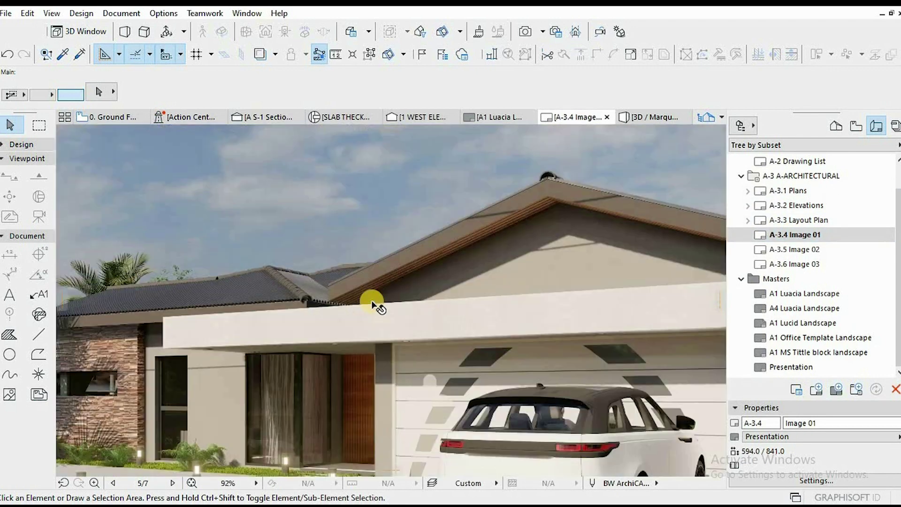
{"action": "scroll", "coordinate": [377, 278], "scroll_direction": "down", "scroll_amount": 4}
{"action": "middle_click_drag", "start_coordinate": [378, 278], "coordinate": [360, 213]}
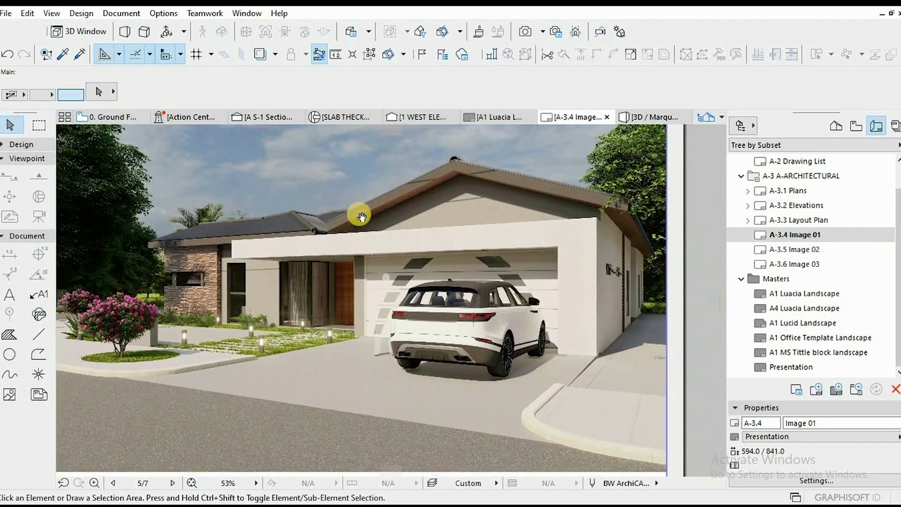
{"action": "middle_click_drag", "start_coordinate": [376, 343], "coordinate": [399, 240]}
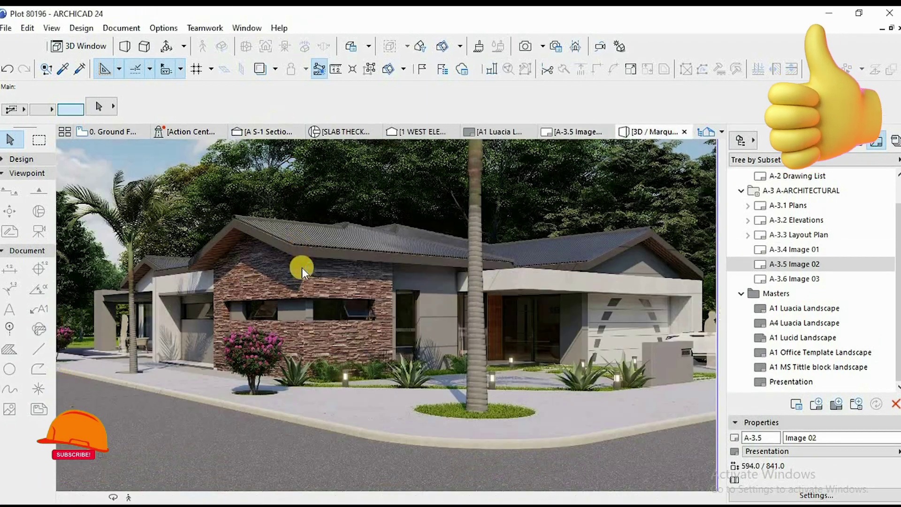
Show the whole house model in the 3D window and orbit around its exterior from the garage front
{"action": "left_click", "coordinate": [301, 267]}
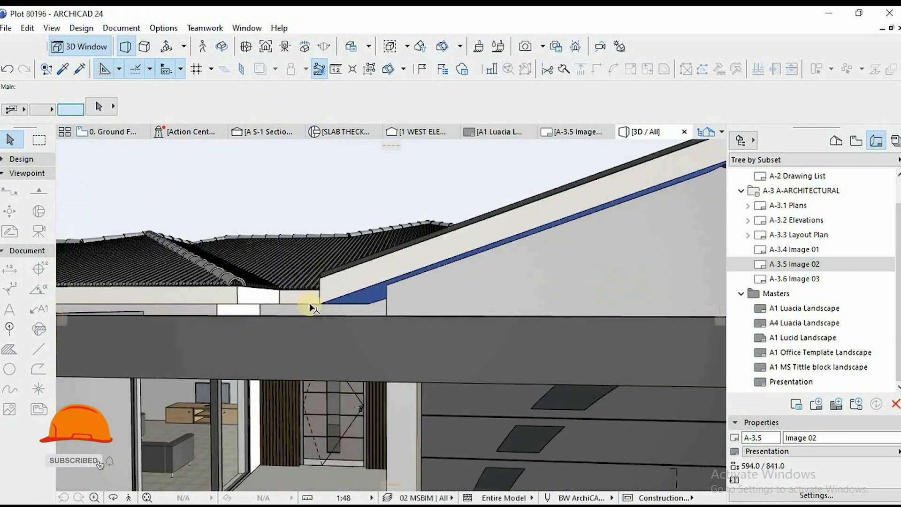
{"action": "scroll", "coordinate": [309, 307], "scroll_direction": "down", "scroll_amount": 8}
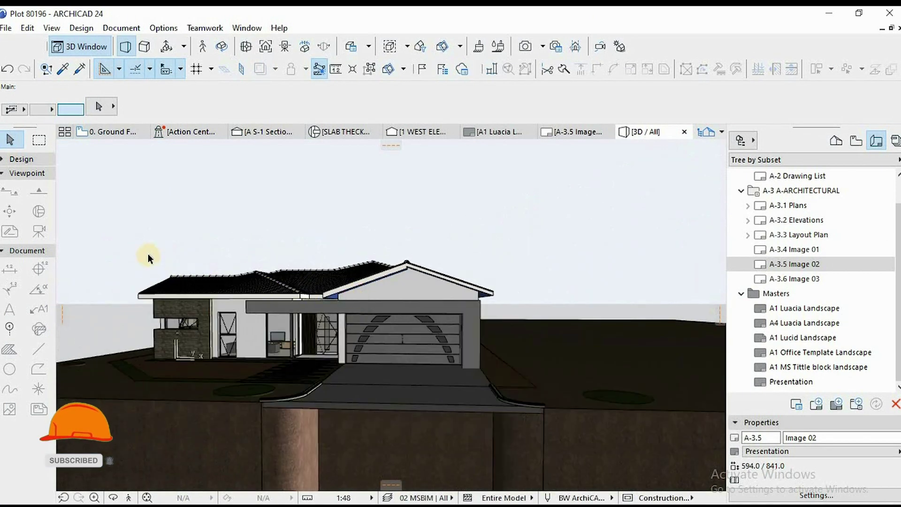
{"action": "scroll", "coordinate": [148, 254], "scroll_direction": "up", "scroll_amount": 4}
{"action": "key", "text": "o"}
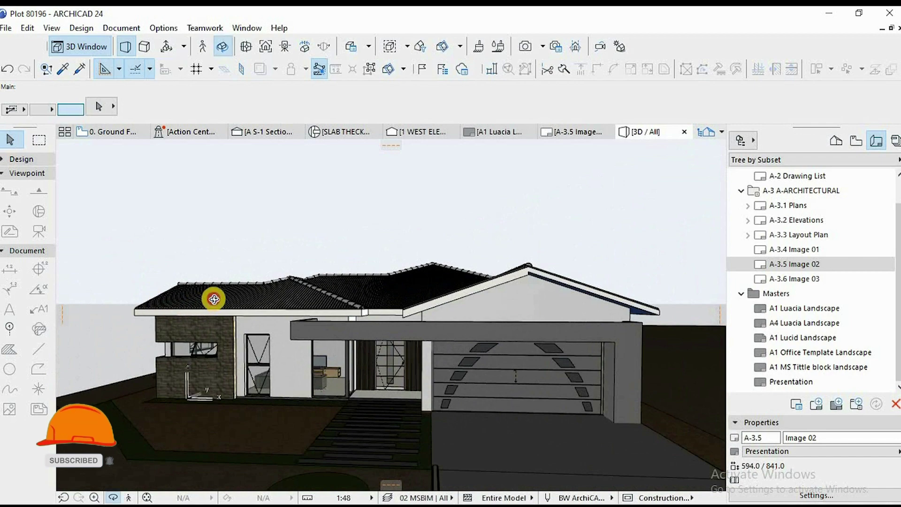
{"action": "left_click_drag", "start_coordinate": [214, 299], "coordinate": [539, 378]}
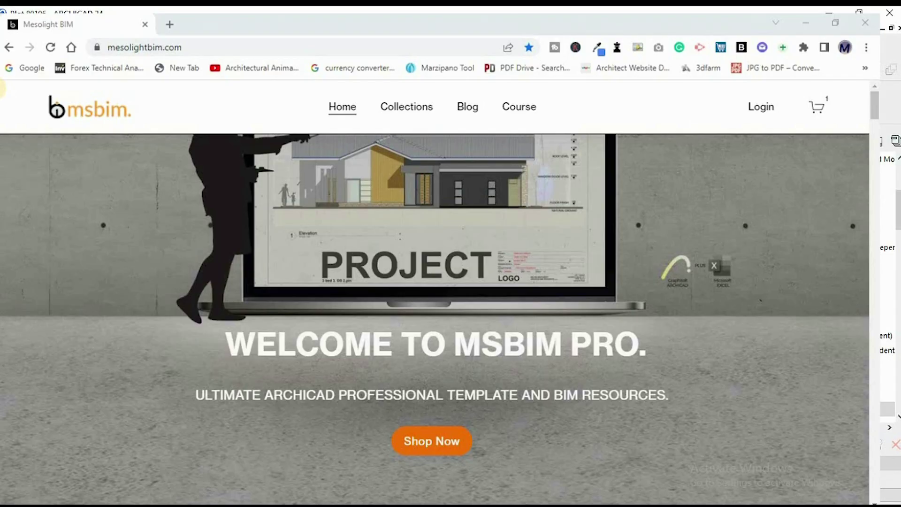
Switch to the browser and examine the Mesolight BIM home page's ArchiCAD template offer, template features, virtual library and graphic views presets
{"action": "scroll", "coordinate": [1, 94], "scroll_direction": "down", "scroll_amount": 8}
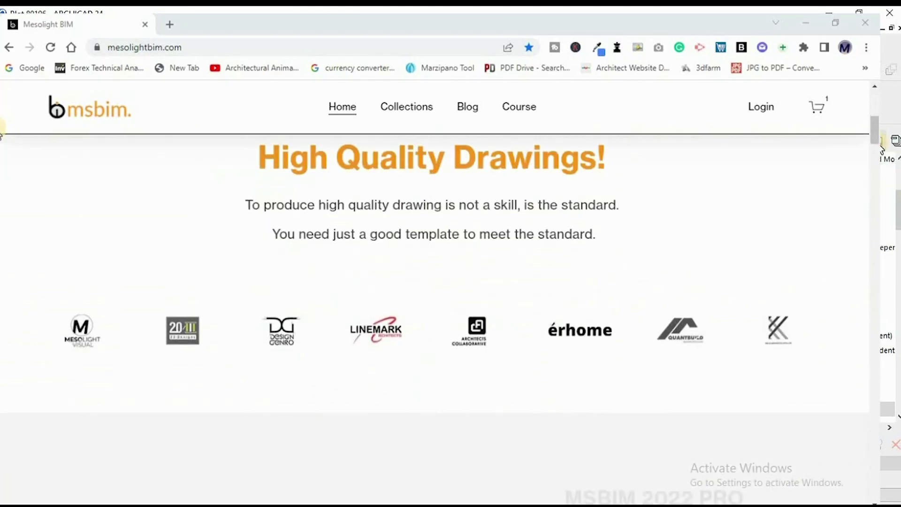
{"action": "scroll", "coordinate": [1, 135], "scroll_direction": "down", "scroll_amount": 10}
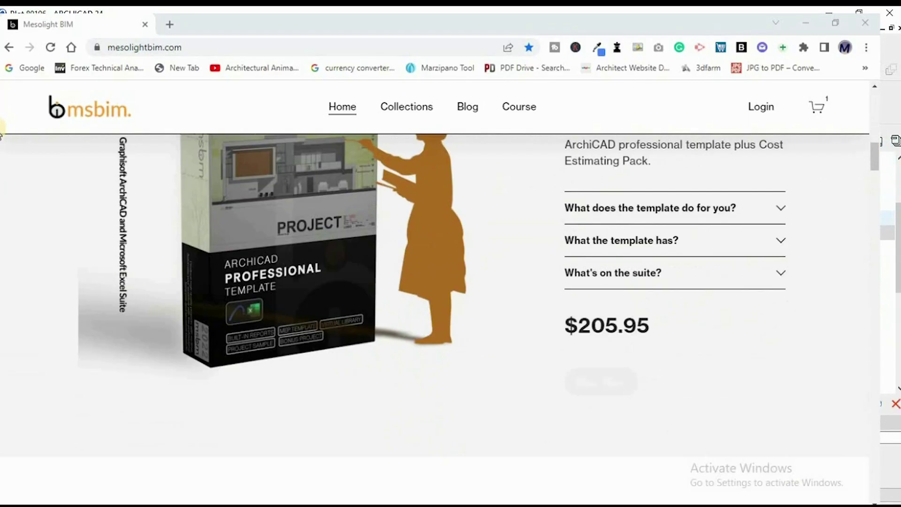
{"action": "scroll", "coordinate": [1, 135], "scroll_direction": "down", "scroll_amount": 8}
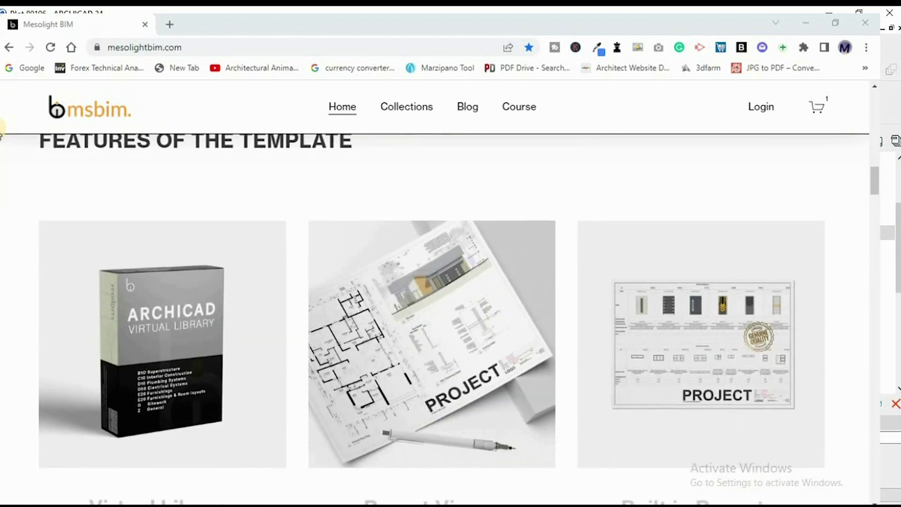
{"action": "scroll", "coordinate": [1, 135], "scroll_direction": "down", "scroll_amount": 4}
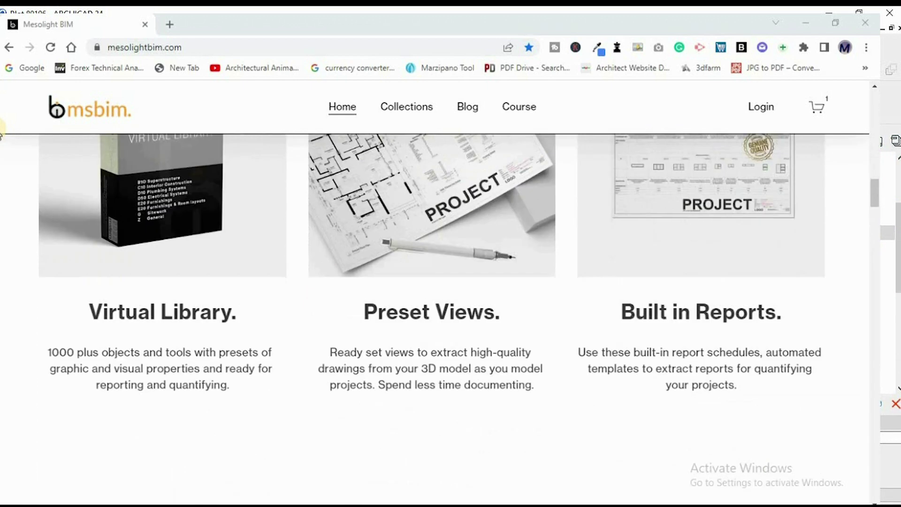
{"action": "scroll", "coordinate": [1, 135], "scroll_direction": "down", "scroll_amount": 5}
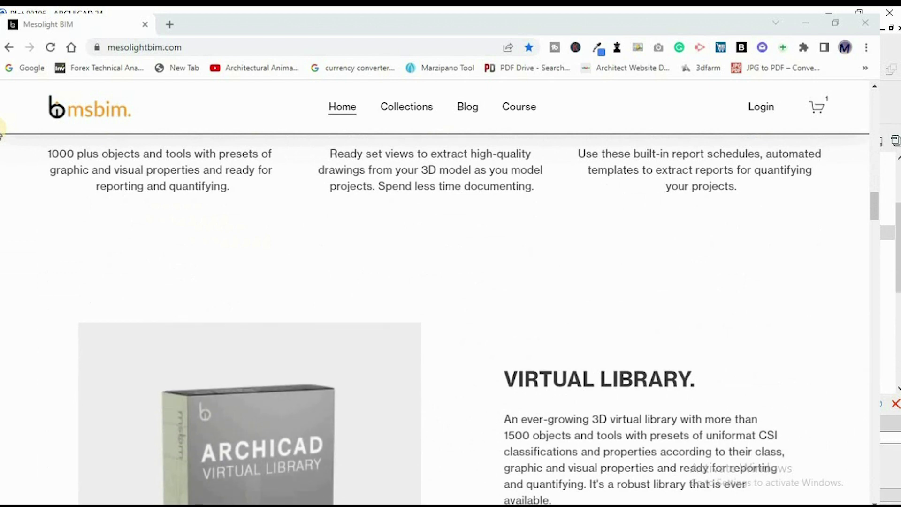
{"action": "scroll", "coordinate": [1, 135], "scroll_direction": "down", "scroll_amount": 9}
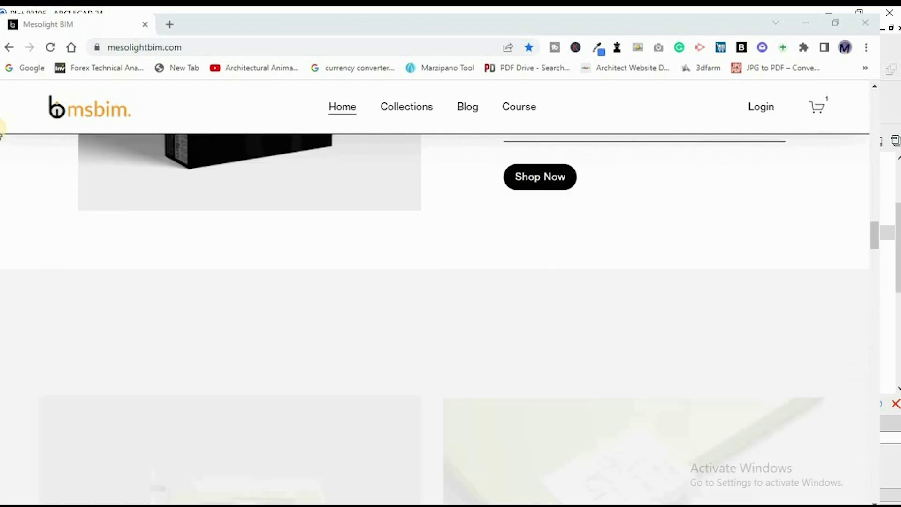
{"action": "scroll", "coordinate": [0, 135], "scroll_direction": "down", "scroll_amount": 5}
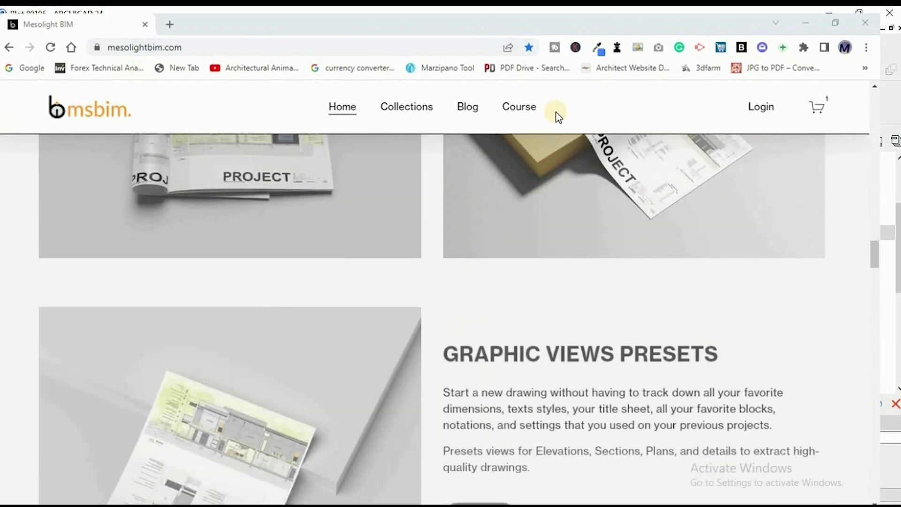
Open the website's Course page and examine its ArchiCAD project documentation course introduction and release date
{"action": "left_click", "coordinate": [520, 108]}
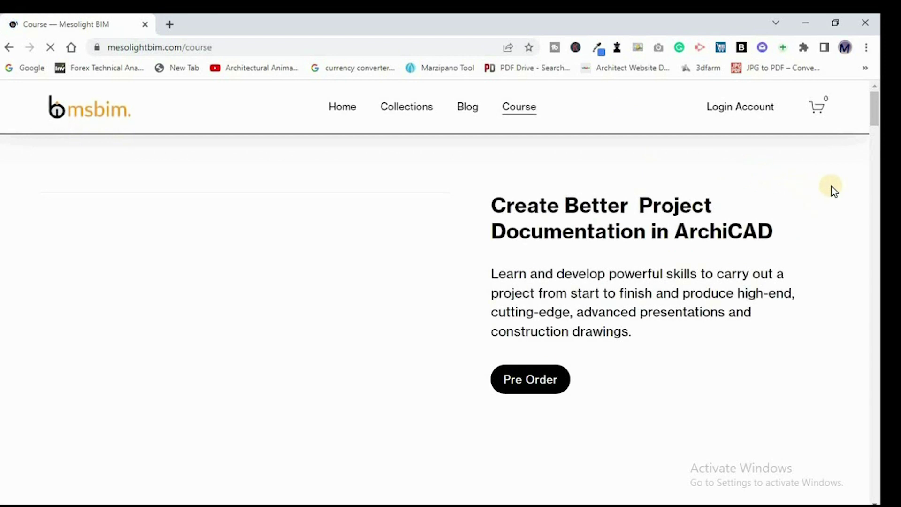
{"action": "scroll", "coordinate": [834, 191], "scroll_direction": "down", "scroll_amount": 2}
{"action": "scroll", "coordinate": [833, 191], "scroll_direction": "down", "scroll_amount": 1}
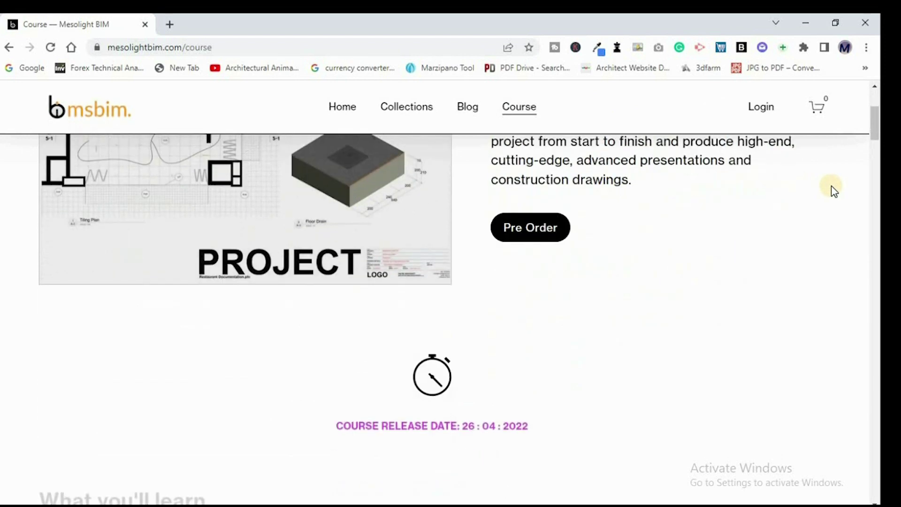